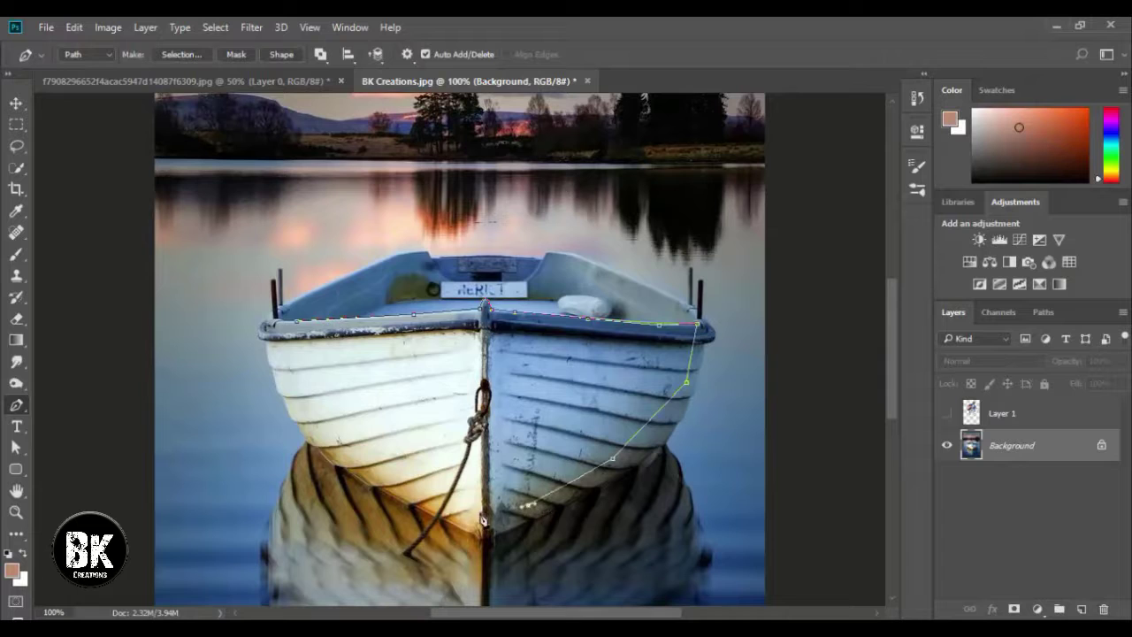
Close the pen path around the boat's front hull and convert it to a new anti-aliased selection with 0 px feather
left_click(478, 511)
left_click(341, 440)
left_click(287, 376)
left_click(297, 320)
right_click(322, 340)
left_click(398, 315)
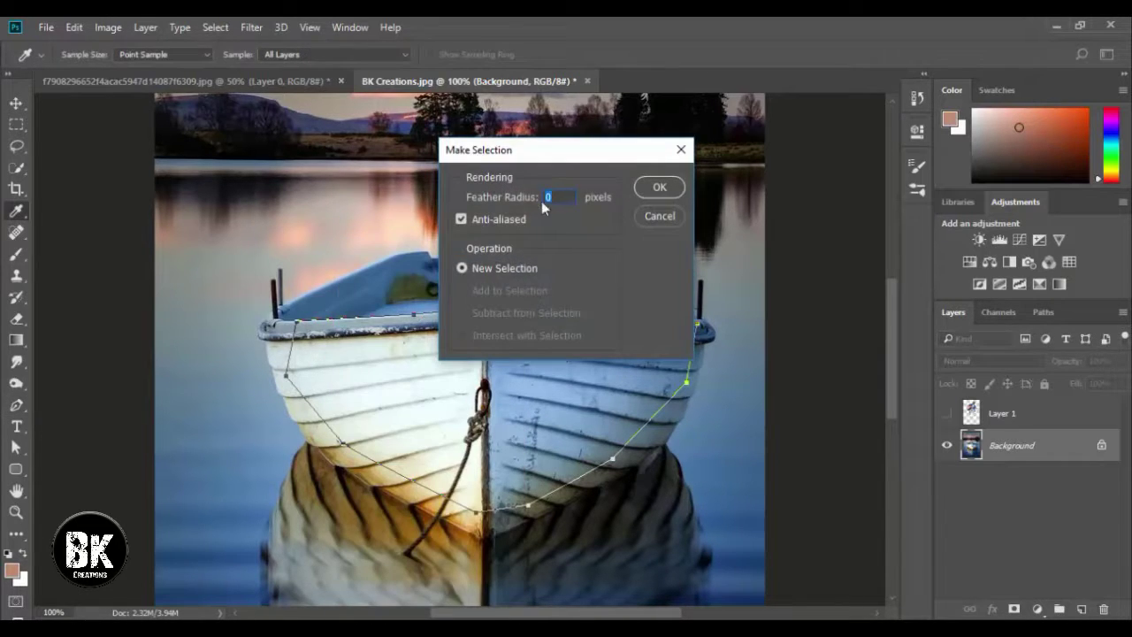
left_click(658, 187)
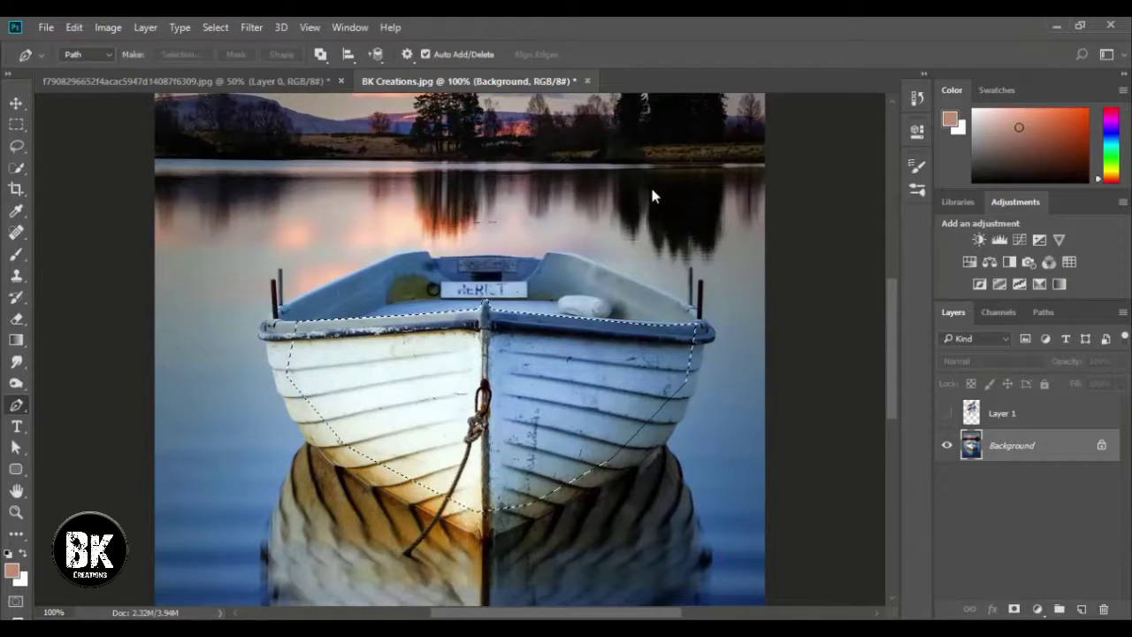
Show Layer 1, copy the selected hull from the Background to a new layer, and place that layer above Layer 1
left_click(947, 413)
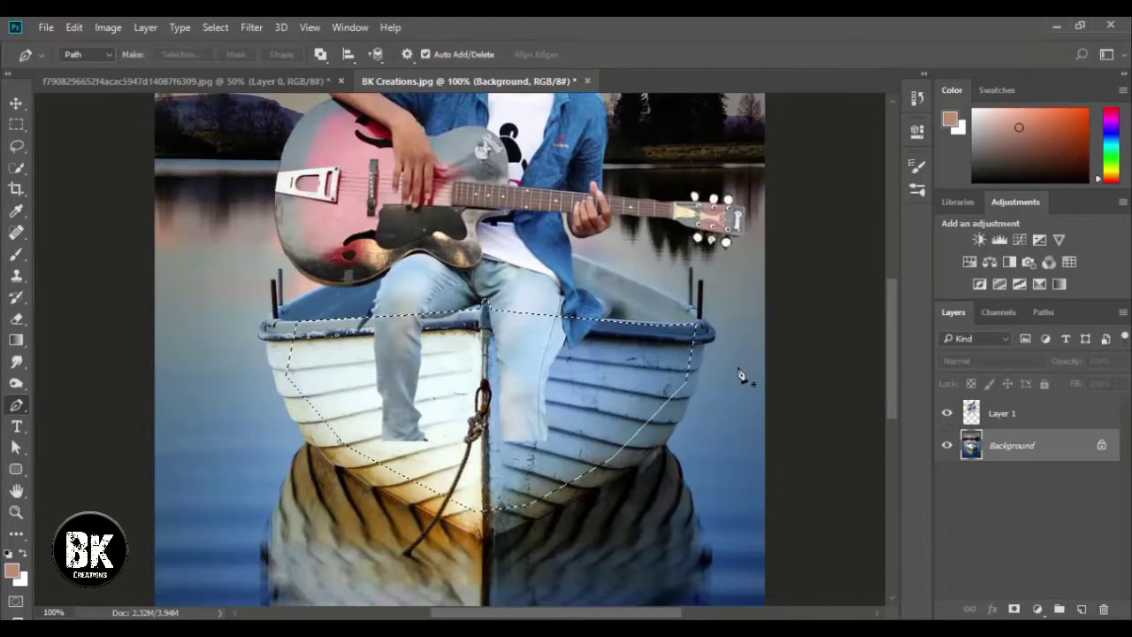
key("ctrl+0")
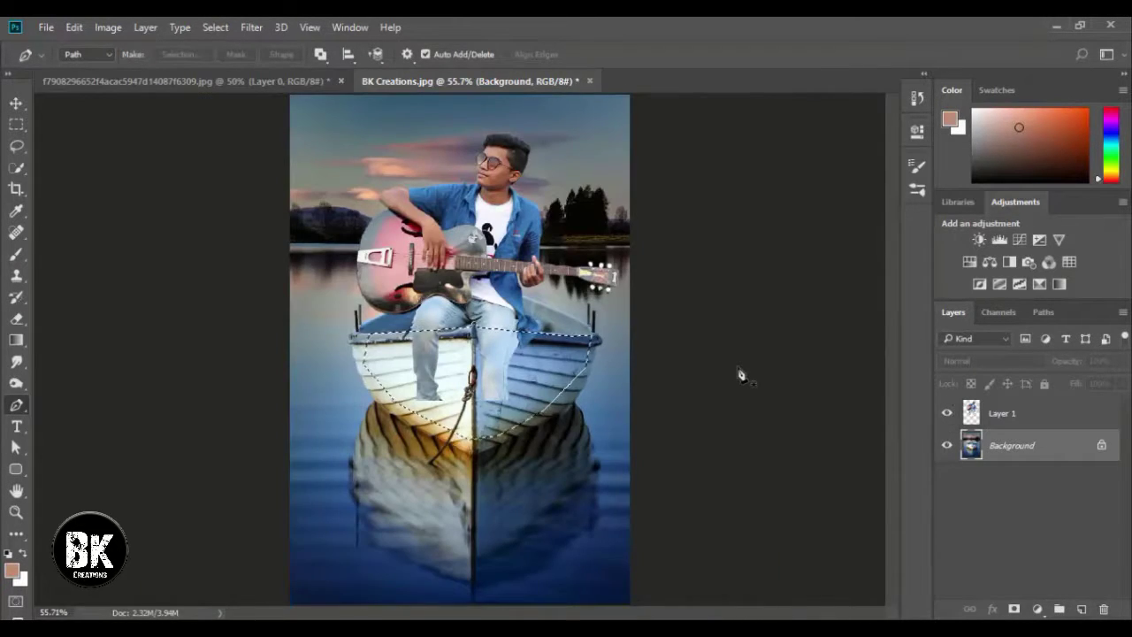
key("ctrl+j")
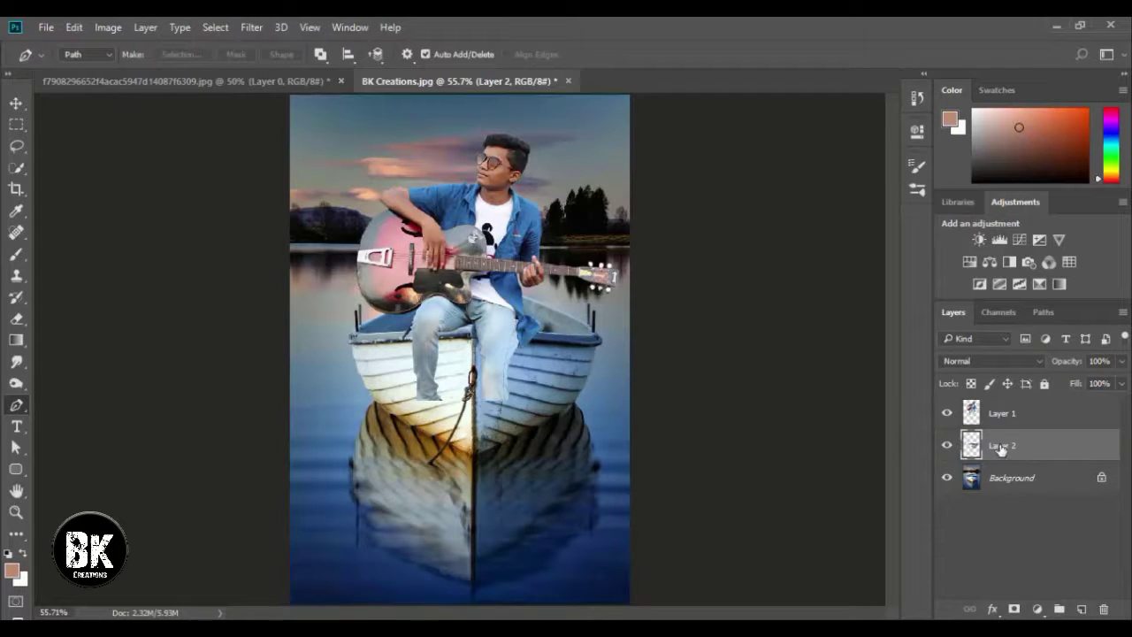
left_click_drag(1002, 448, 999, 409)
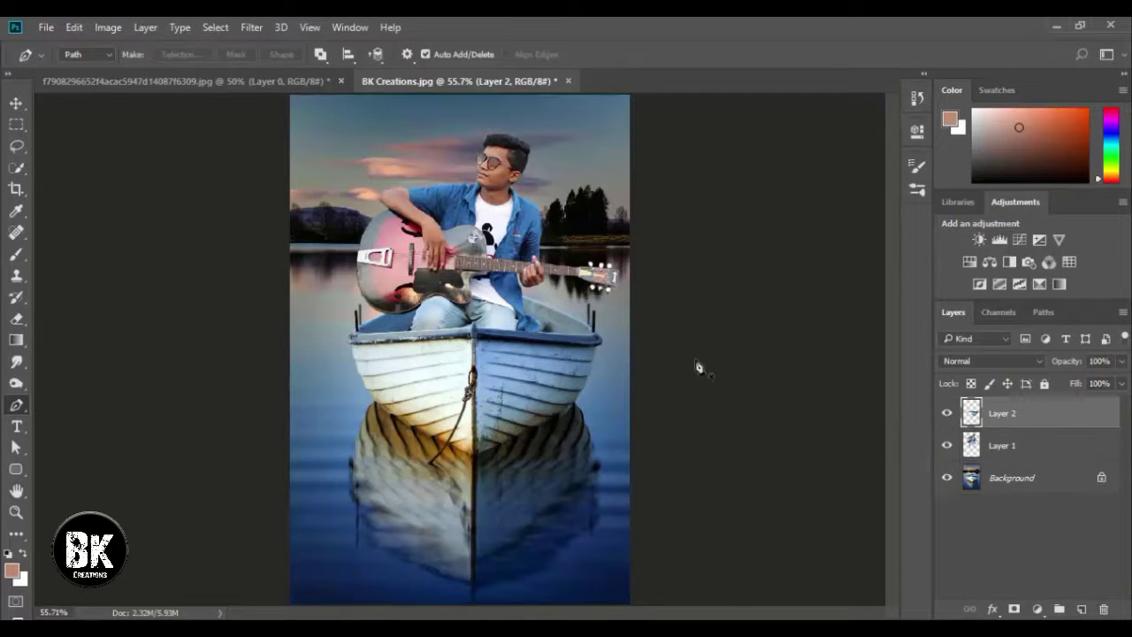
left_click(16, 104)
mouse_move(487, 235)
left_mouse_down()
mouse_move(476, 237)
mouse_move(488, 236)
left_mouse_up()
left_click(698, 253)
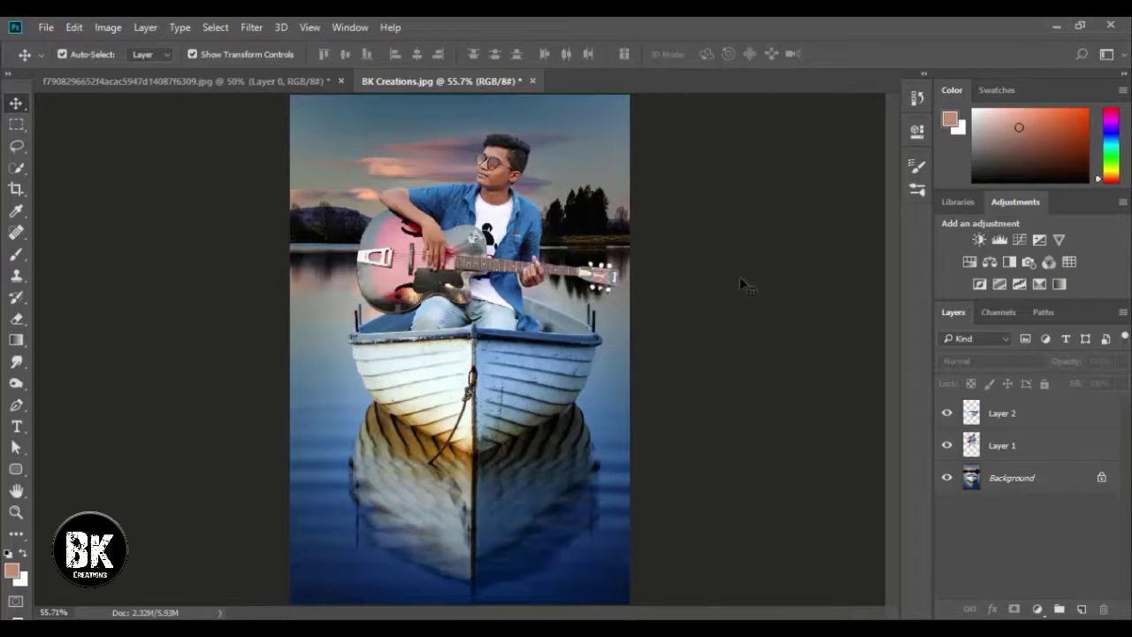
Apply Shadows/Highlights to Layer 1 with Shadows at 35% and Highlights at 4%
left_click(1017, 447)
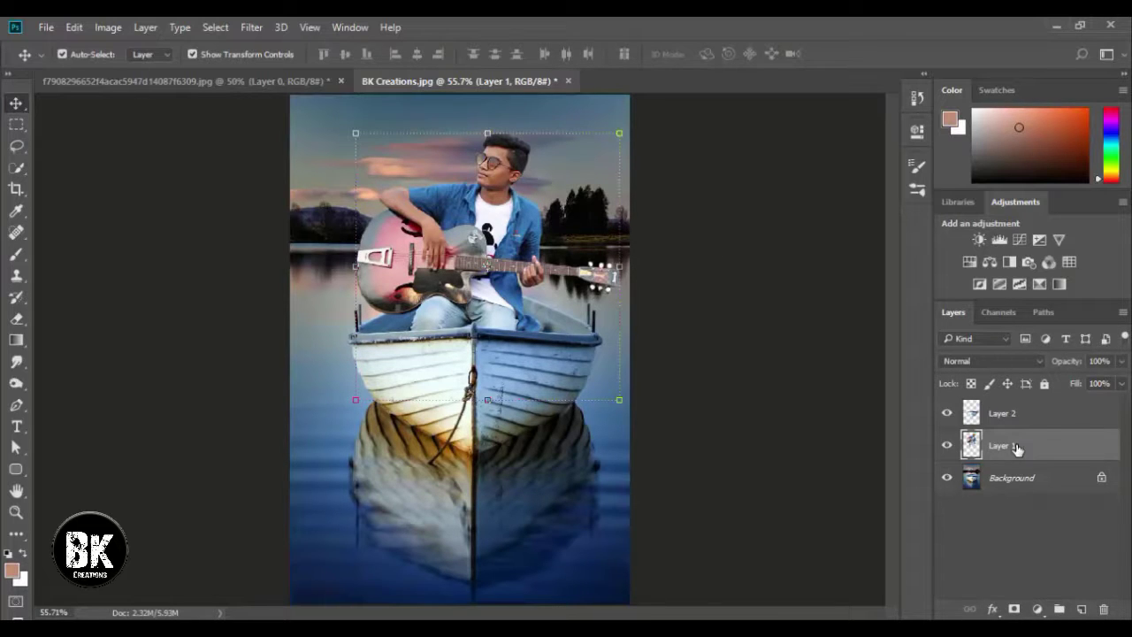
left_click(106, 28)
mouse_move(119, 71)
left_click(350, 341)
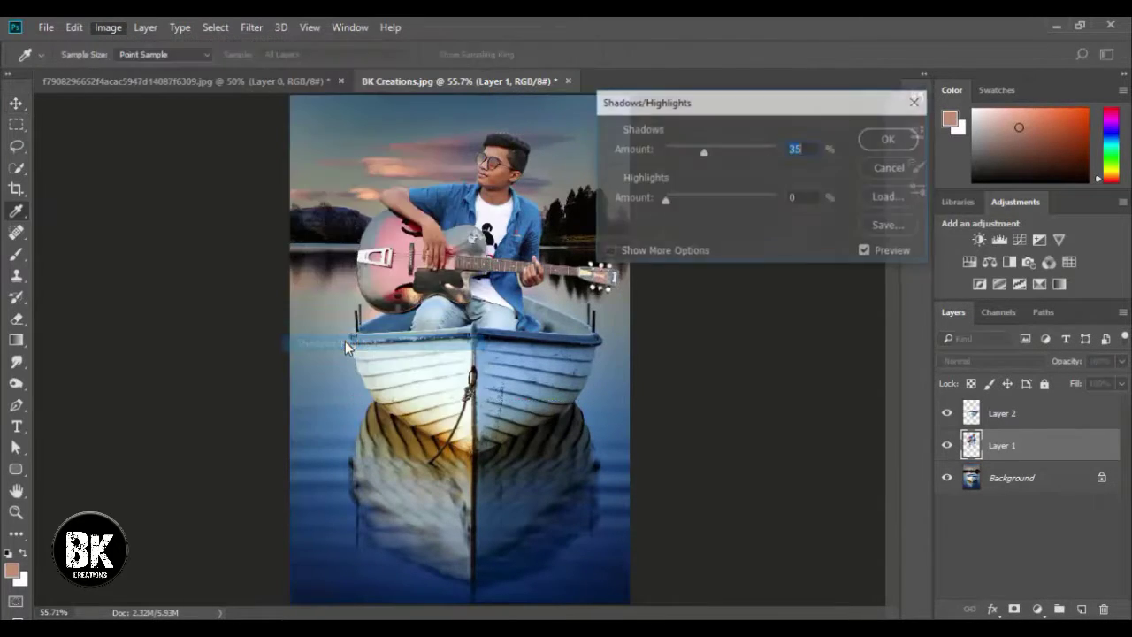
left_click_drag(661, 205, 681, 199)
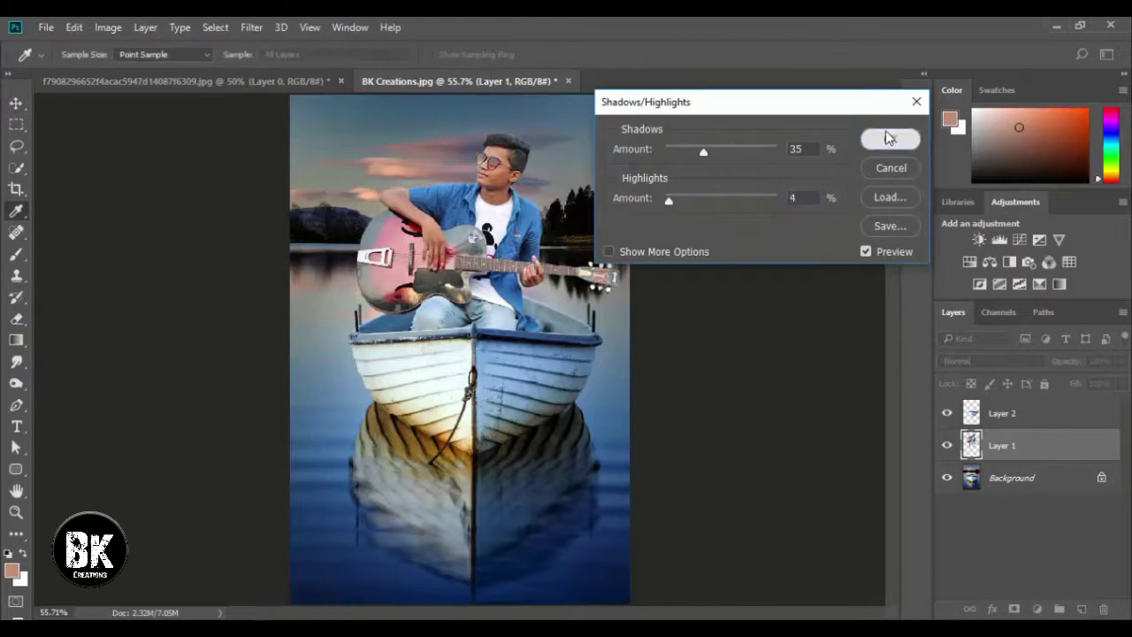
left_click(888, 137)
Open Layer 1 in the Camera Raw Filter, set Clarity to +18 and Vibrance to +37, and adjust the basic tone sliders
left_click(252, 27)
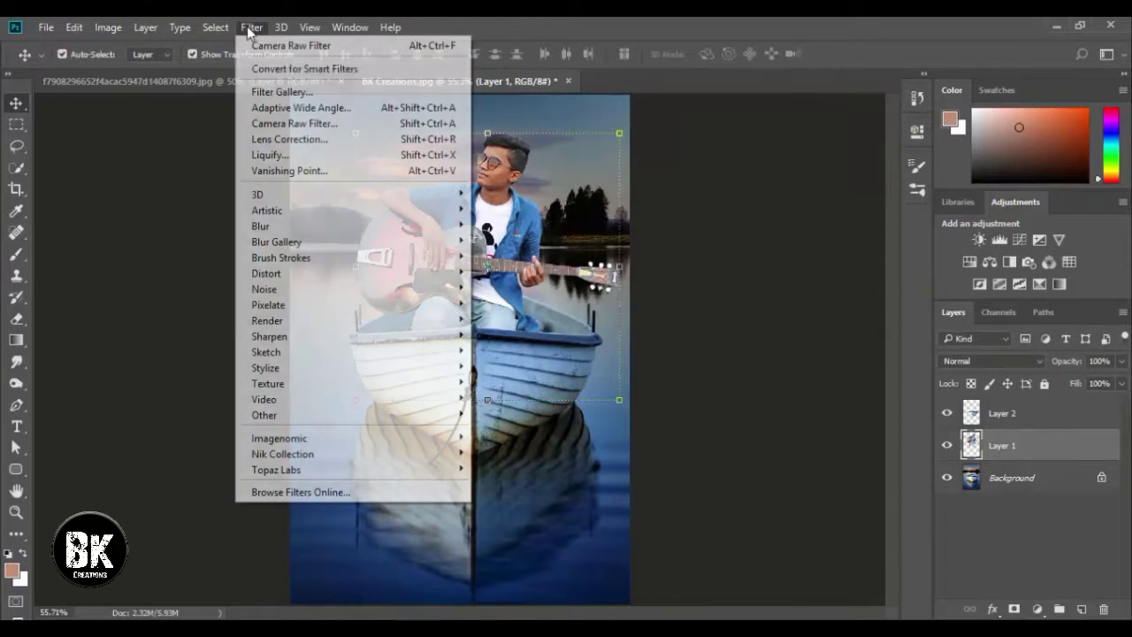
left_click(288, 124)
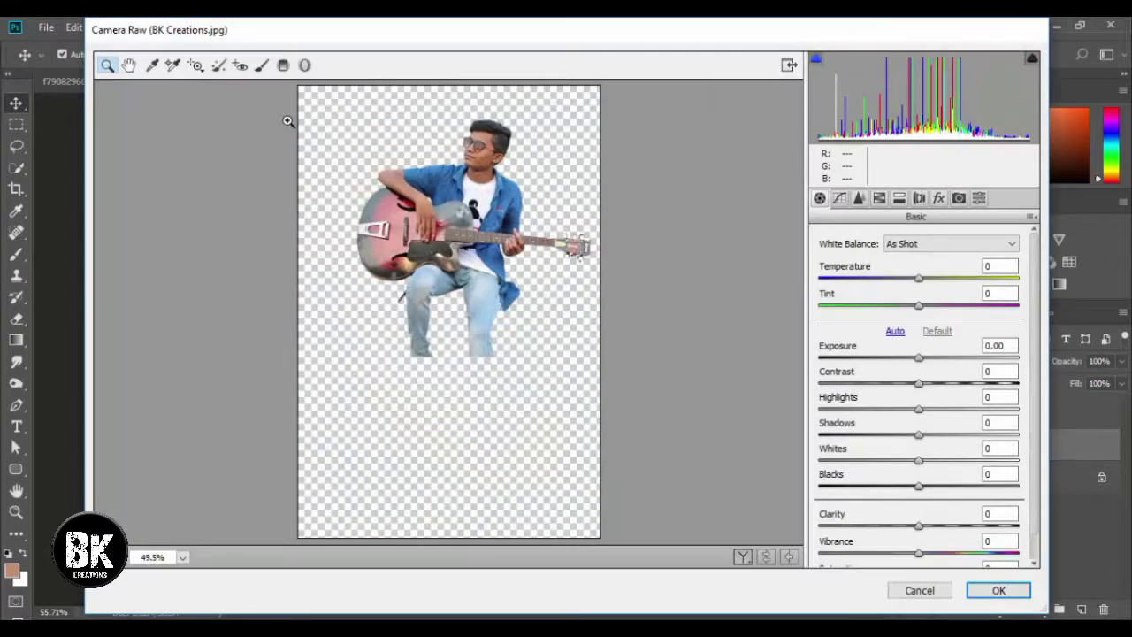
left_click_drag(920, 554, 938, 525)
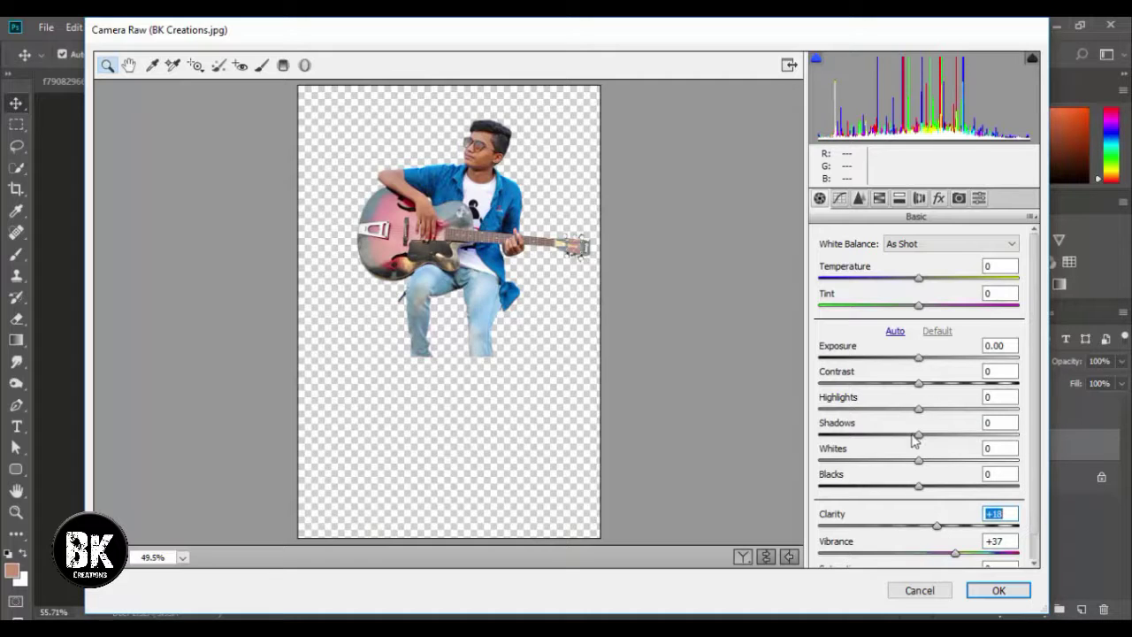
left_click_drag(918, 408, 948, 491)
Set the HSL luminance of Oranges to +18 and Reds to +23, and apply the Camera Raw adjustments
left_click(879, 198)
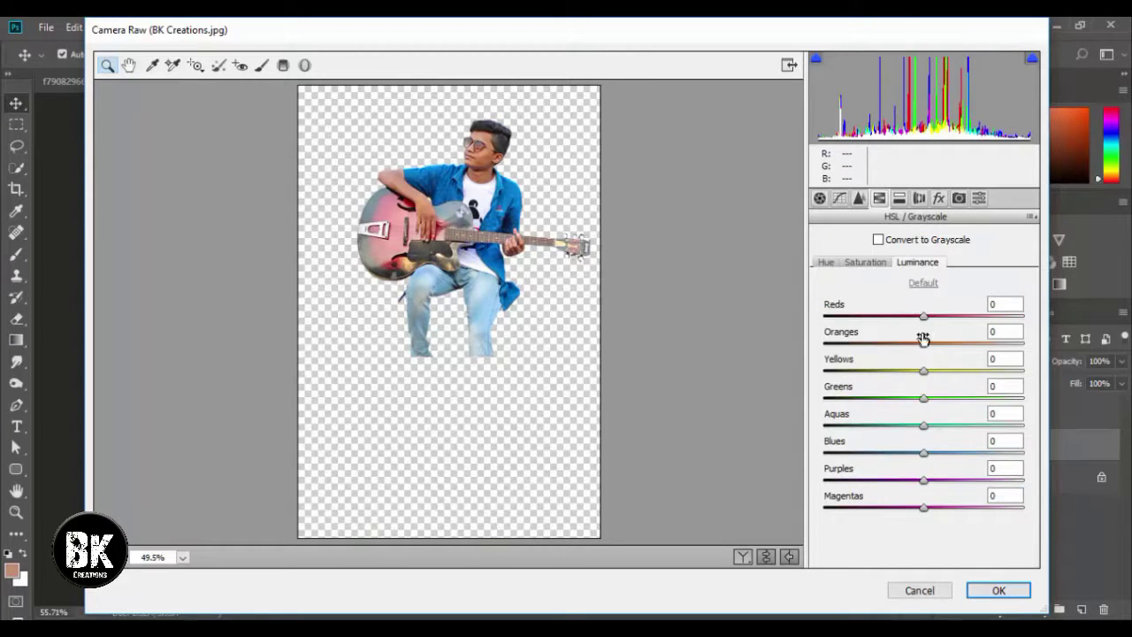
left_click_drag(923, 343, 946, 354)
left_click_drag(925, 316, 946, 319)
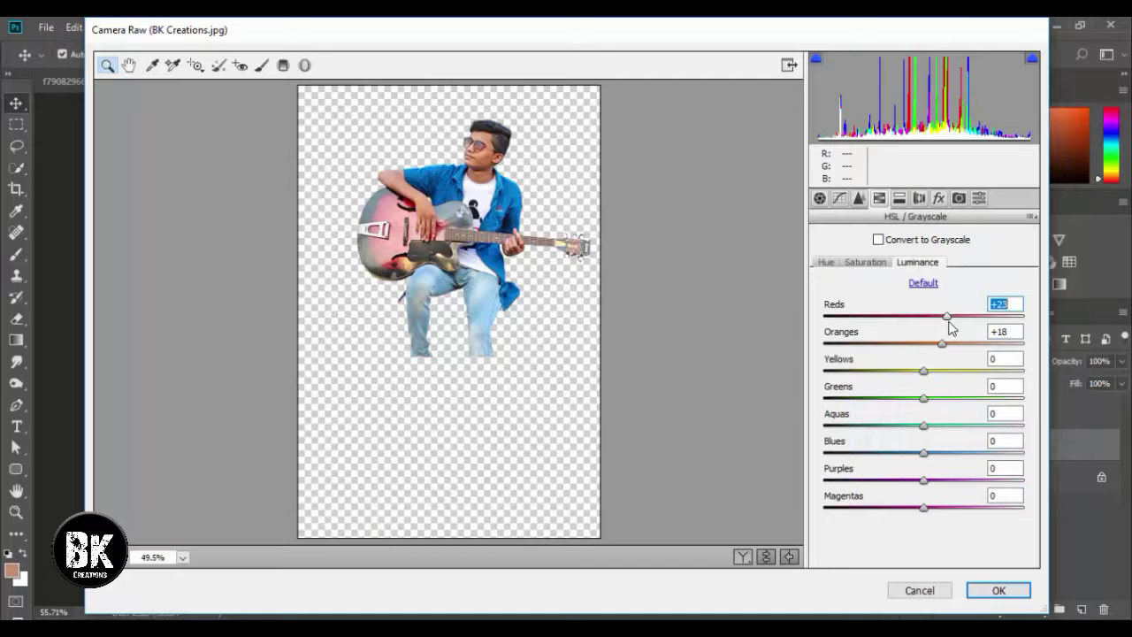
left_click(998, 590)
left_click(729, 285)
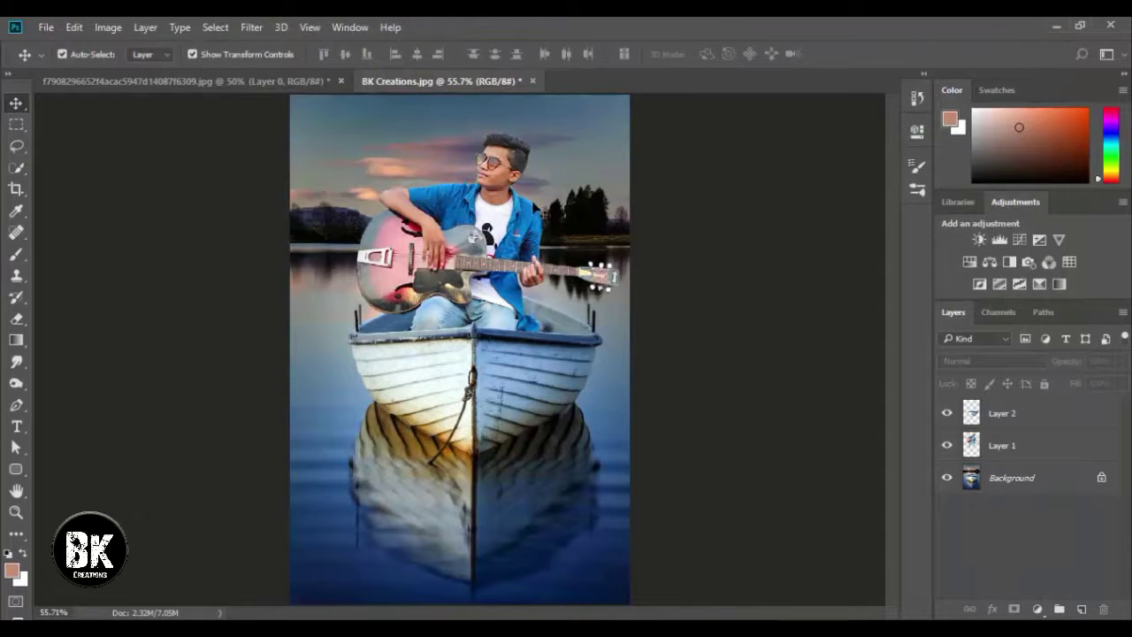
Select the guitarist's layer and set the Smudge tool to a 9 px scattered-dot brush tip at 67% strength
key("ctrl+plus")
key("ctrl+plus")
key("ctrl+minus")
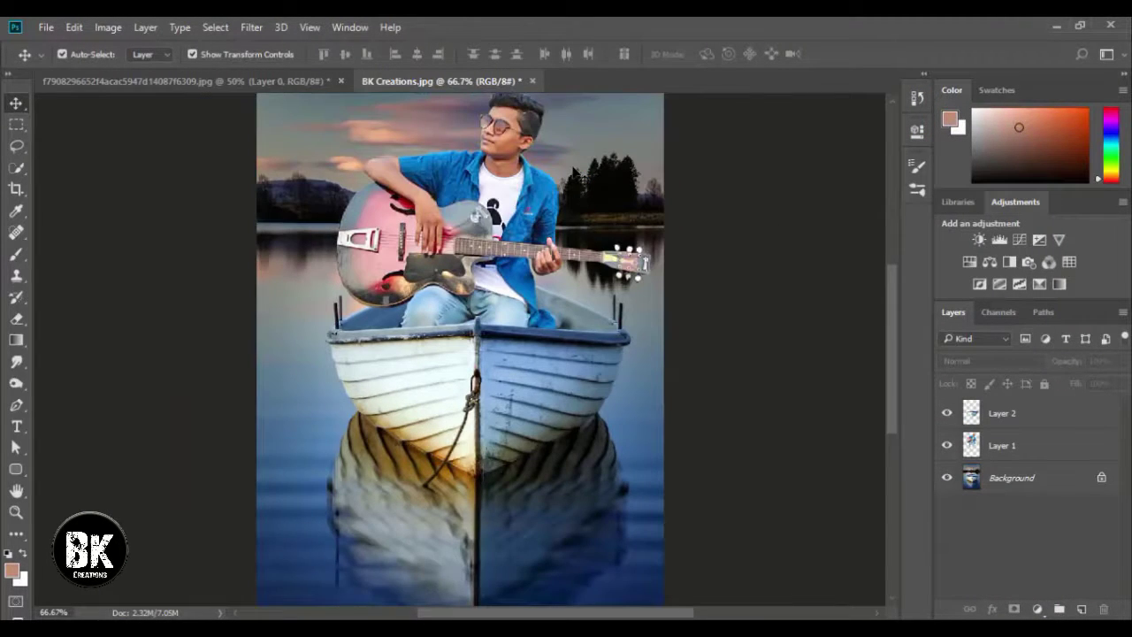
scroll(575, 168, "up", 1)
left_click(506, 252)
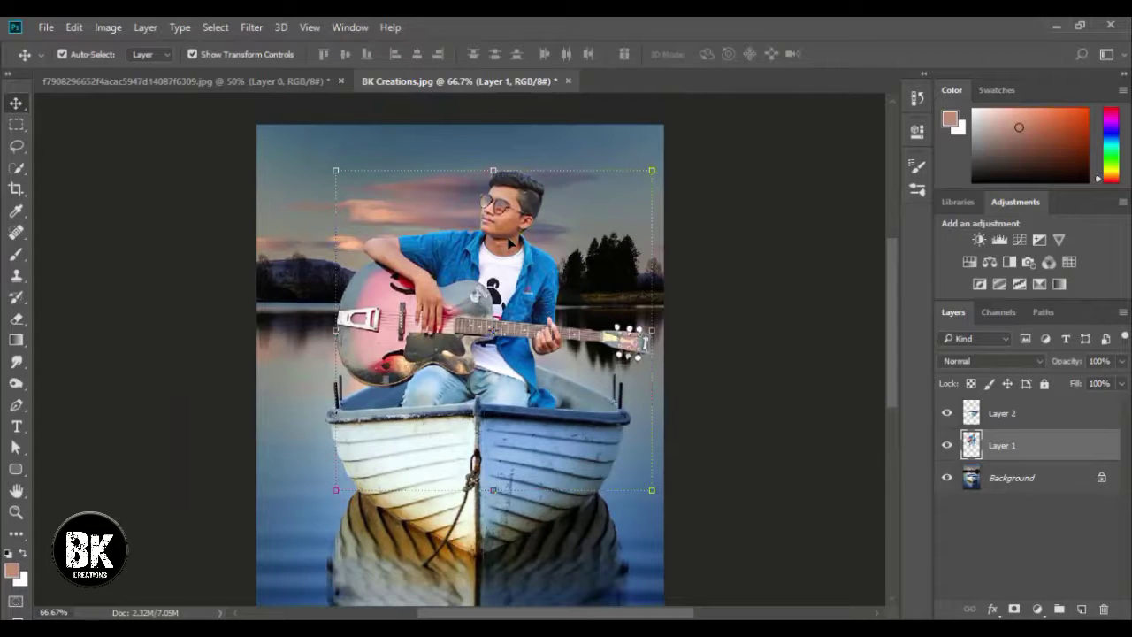
left_click(251, 27)
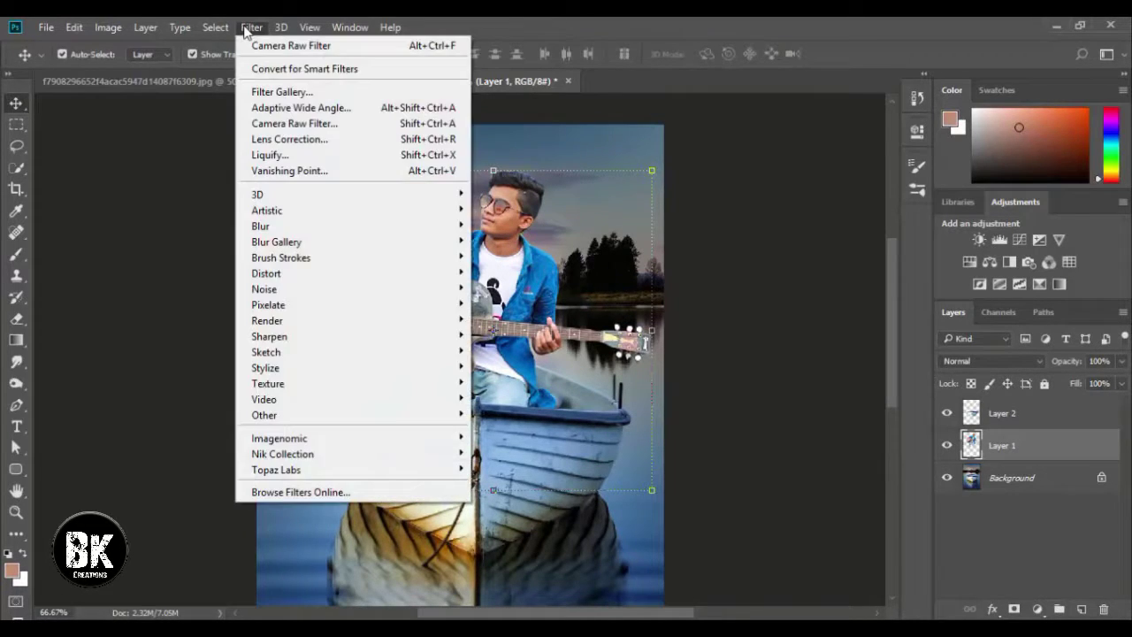
left_click(177, 140)
key("ctrl")
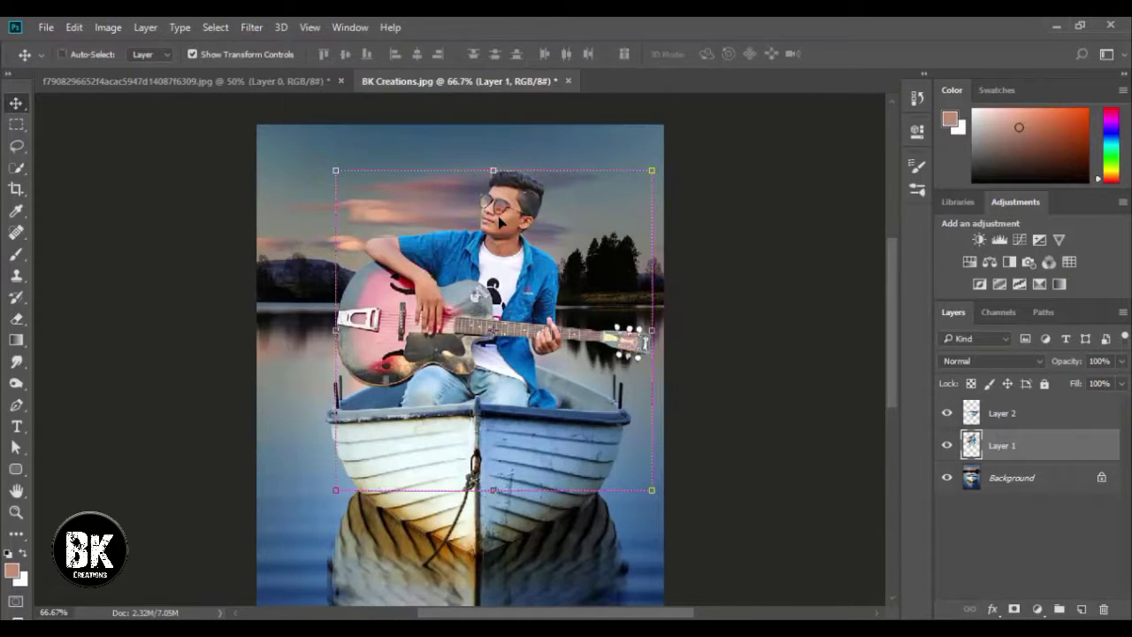
key("ctrl+plus")
scroll(496, 212, "up", 5)
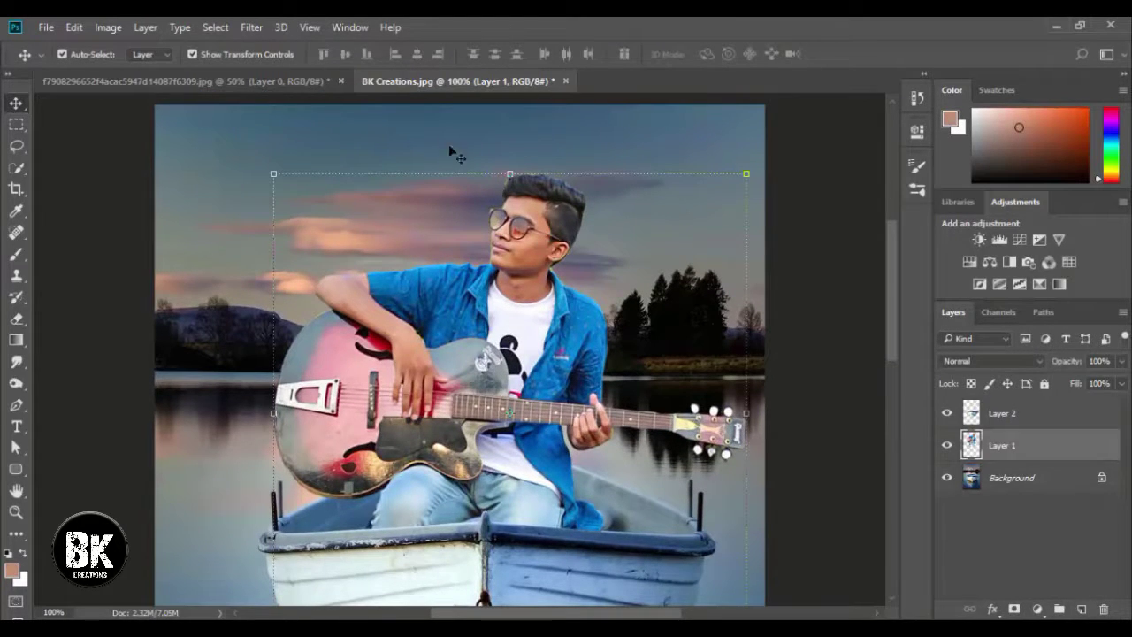
left_click(16, 361)
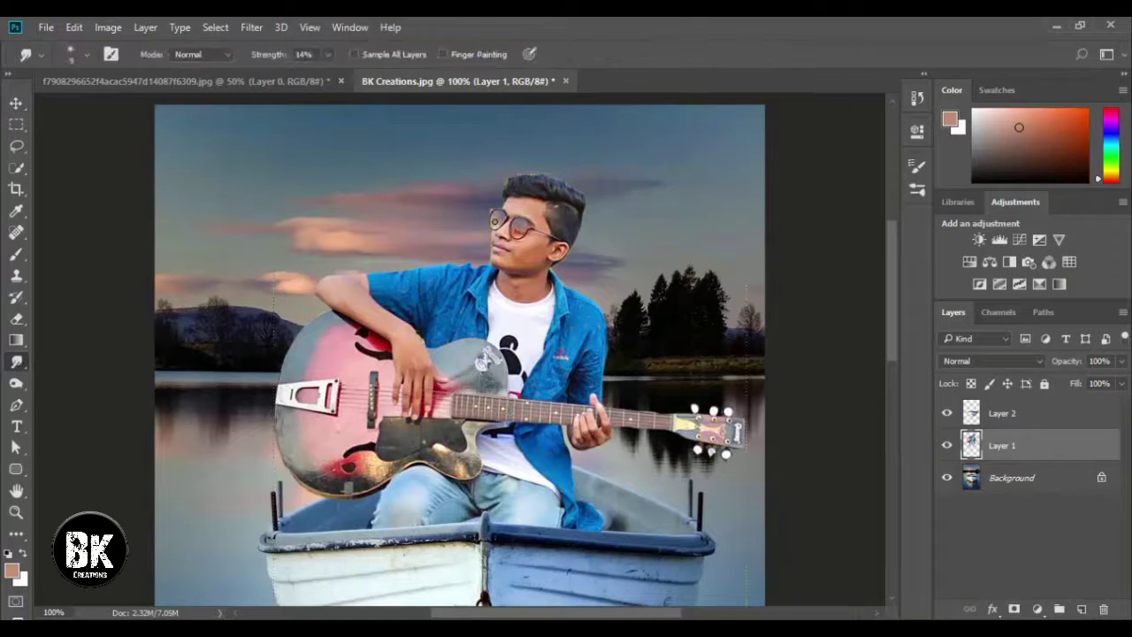
right_click(496, 220)
double_click(554, 330)
key("ctrl+plus")
scroll(530, 211, "up", 8)
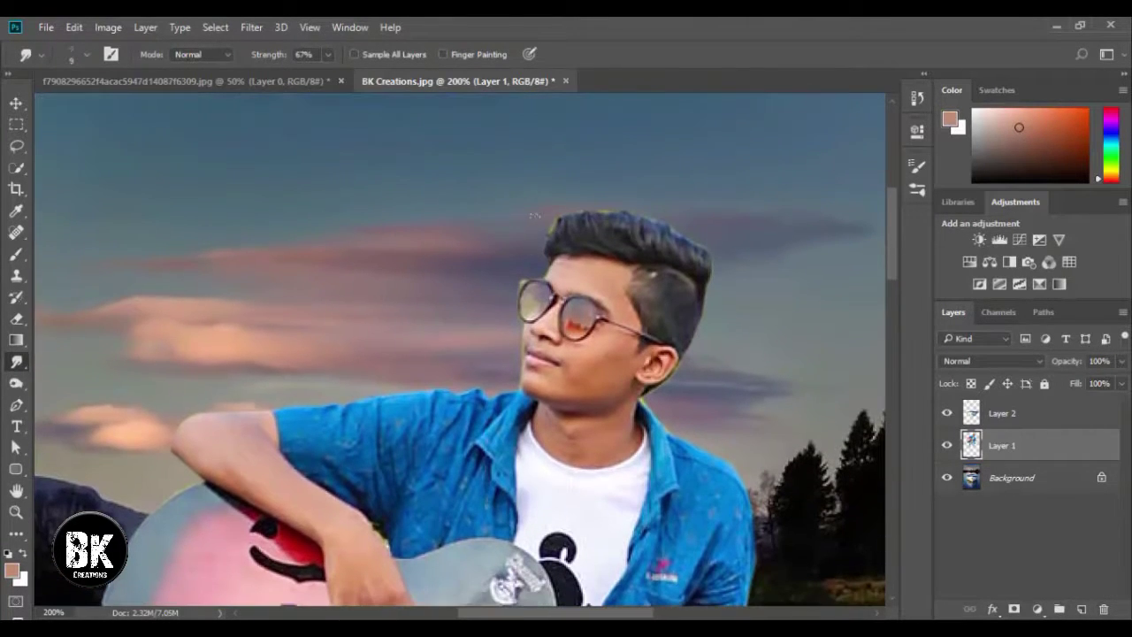
Erase the leftover light fringe around the guitarist's hair, ear and neck with the Eraser at 100% opacity
left_click(16, 318)
scroll(416, 305, "down", 2)
scroll(456, 289, "down", 1)
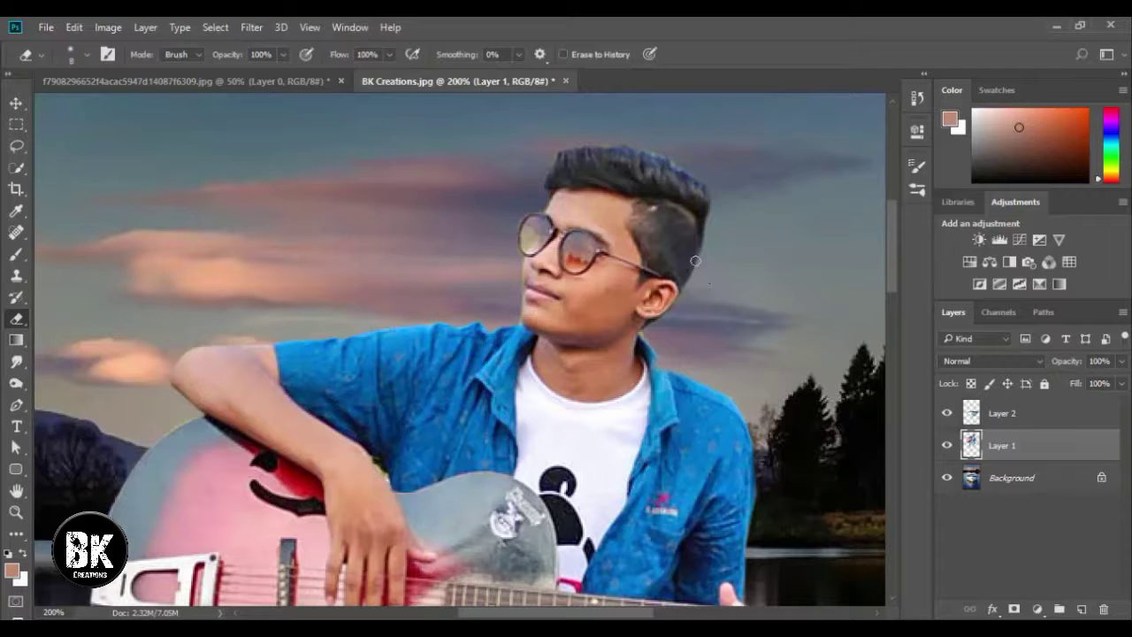
Smudge the front of the guitarist's hair upward at 67% strength, using brush sizes of 10 and 15 px
left_click(16, 362)
scroll(564, 238, "up", 2)
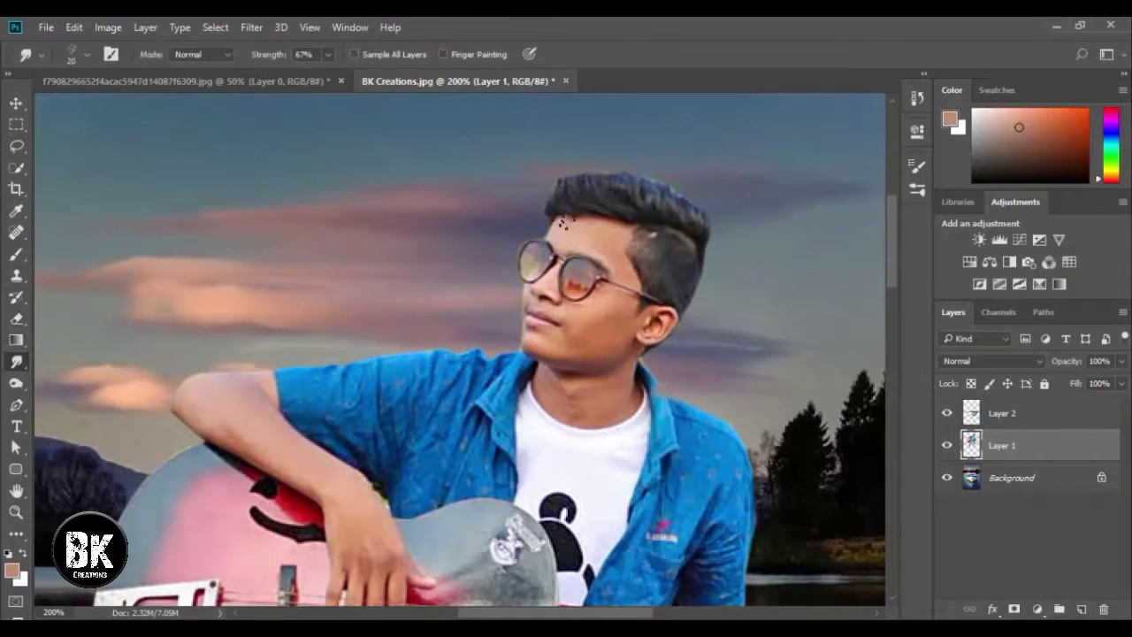
key("bracketleft")
scroll(559, 207, "up", 2)
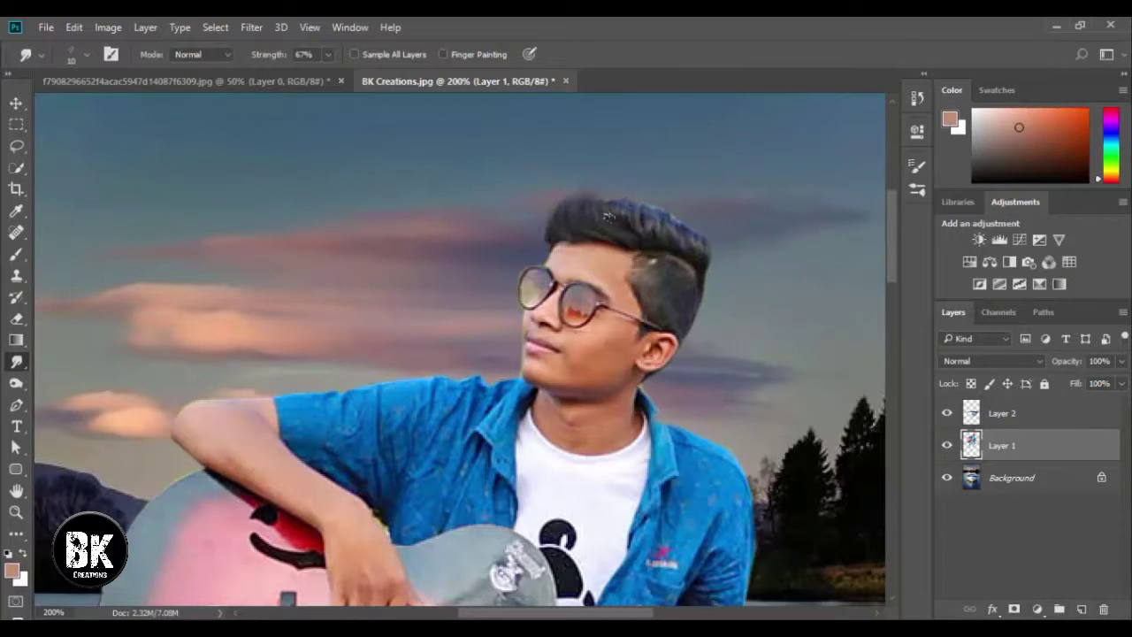
key("bracketright")
mouse_move(592, 230)
left_mouse_down()
mouse_move(599, 198)
mouse_move(566, 233)
mouse_move(628, 189)
mouse_move(614, 233)
mouse_move(636, 198)
left_mouse_up()
key("bracketleft")
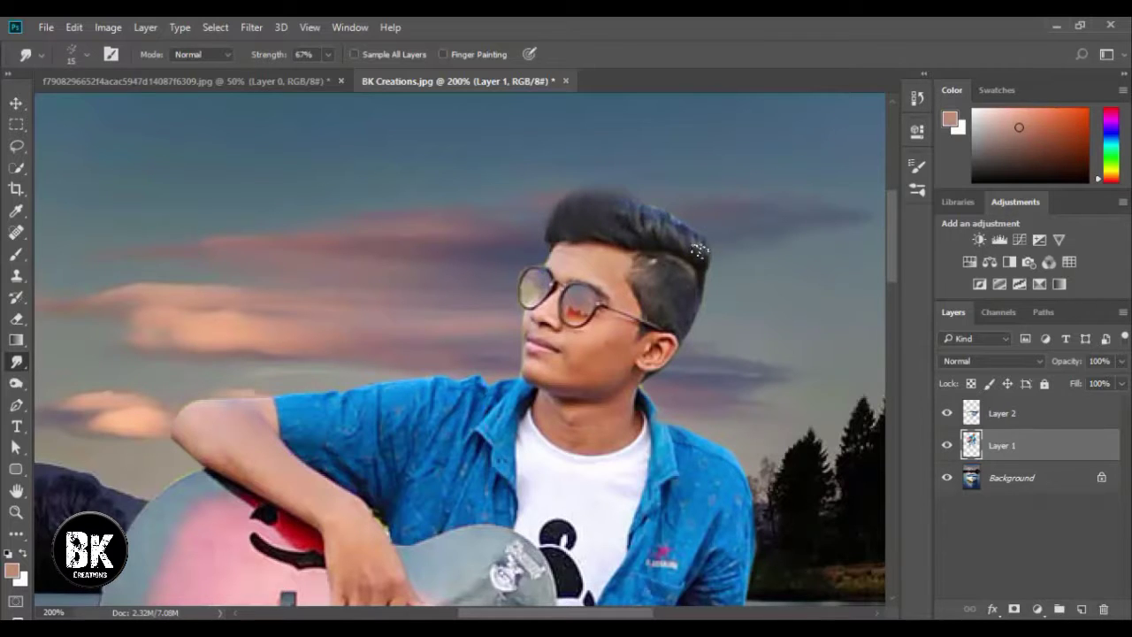
Smudge the hair on the crown and back of the head outward with a 20 px brush, checking it without the Background
right_click(697, 257)
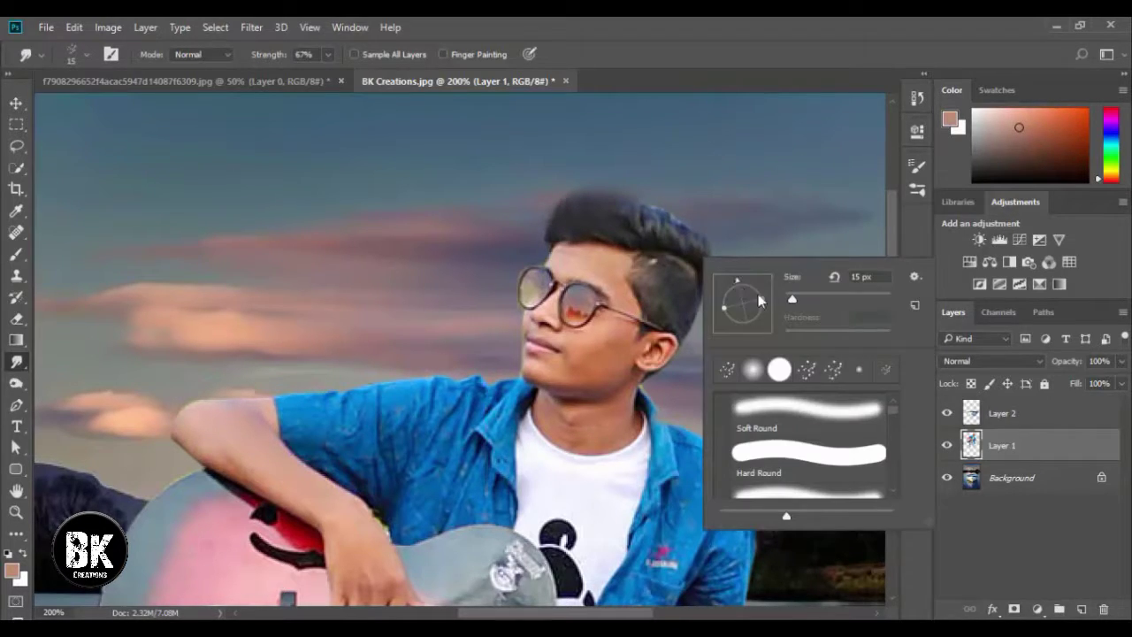
left_click_drag(792, 299, 799, 300)
left_click(687, 244)
mouse_move(689, 249)
left_mouse_down()
mouse_move(687, 208)
mouse_move(689, 252)
mouse_move(665, 197)
mouse_move(641, 237)
mouse_move(632, 205)
mouse_move(642, 235)
mouse_move(670, 206)
mouse_move(652, 241)
mouse_move(689, 206)
mouse_move(665, 237)
mouse_move(682, 221)
mouse_move(679, 238)
mouse_move(666, 188)
mouse_move(663, 237)
mouse_move(639, 197)
mouse_move(641, 233)
mouse_move(678, 220)
mouse_move(647, 241)
mouse_move(636, 232)
mouse_move(660, 204)
mouse_move(610, 216)
mouse_move(655, 195)
mouse_move(578, 225)
mouse_move(634, 177)
mouse_move(609, 205)
mouse_move(617, 222)
mouse_move(715, 207)
mouse_move(668, 235)
mouse_move(682, 221)
mouse_move(684, 244)
mouse_move(663, 203)
mouse_move(683, 241)
mouse_move(693, 211)
left_mouse_up()
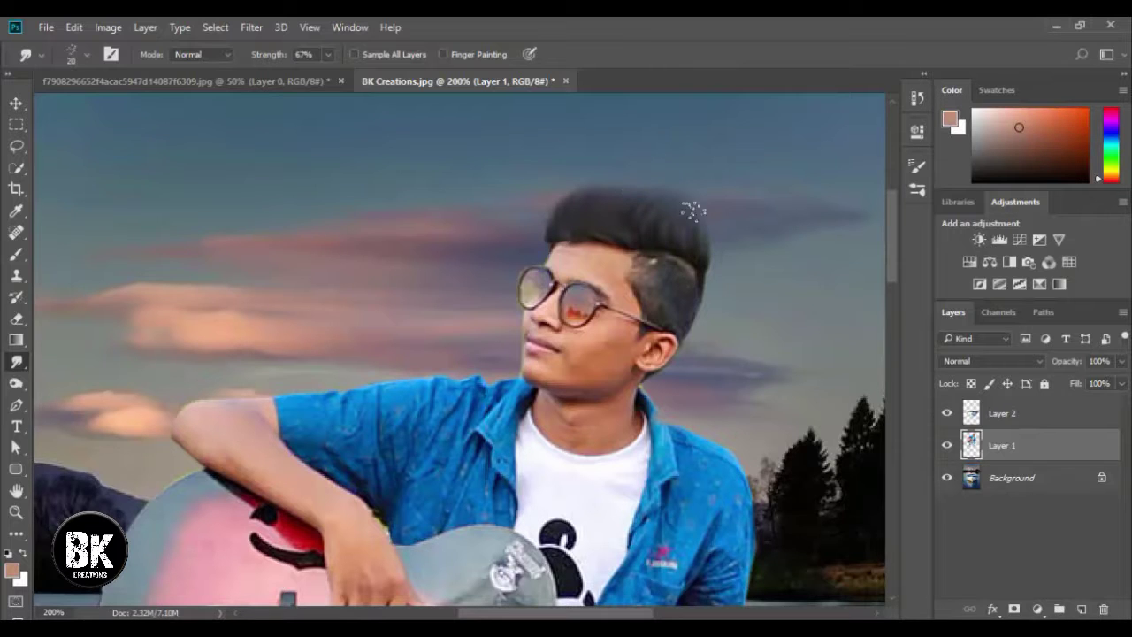
left_click(946, 477)
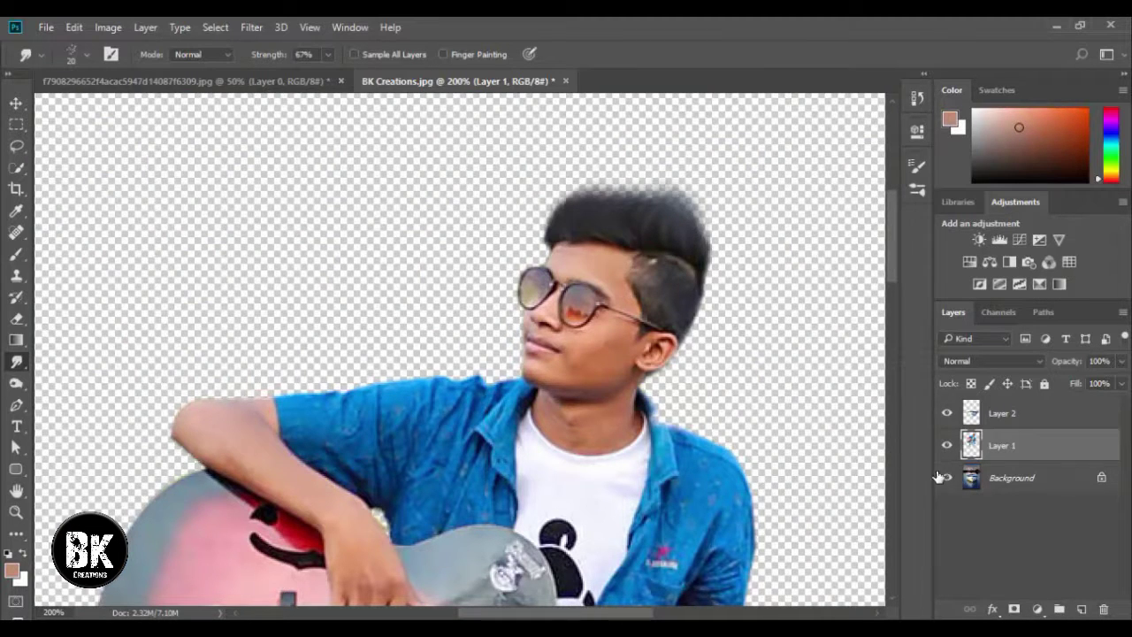
left_click(944, 477)
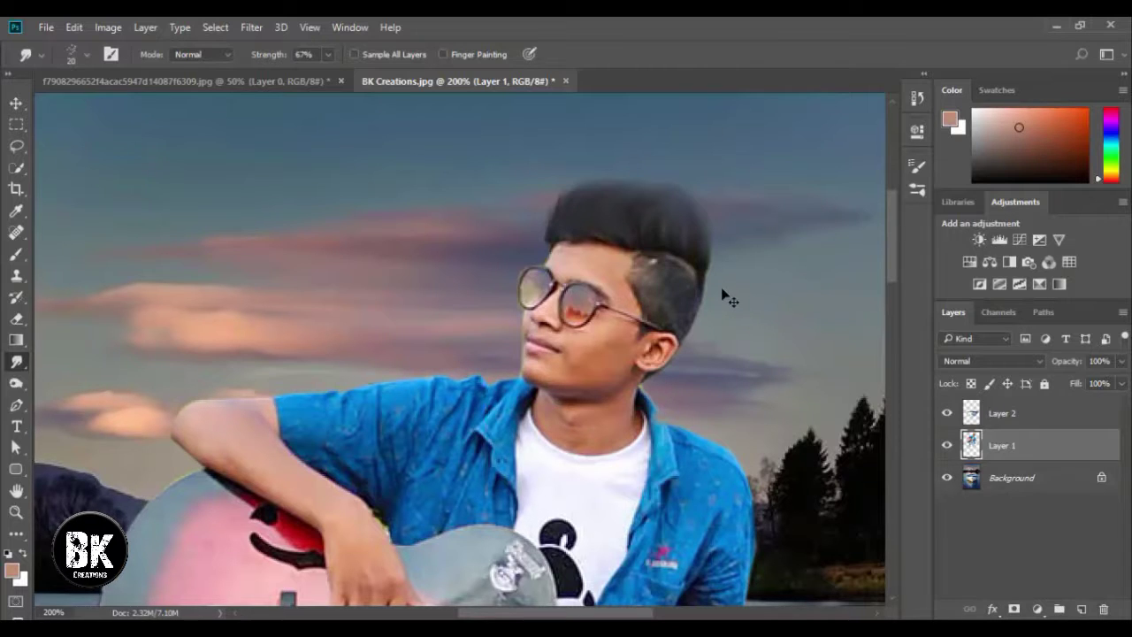
Open the guitarist's layer in the Nik Collection's Color Efex Pro 4 filter
key("ctrl+0")
left_click(15, 104)
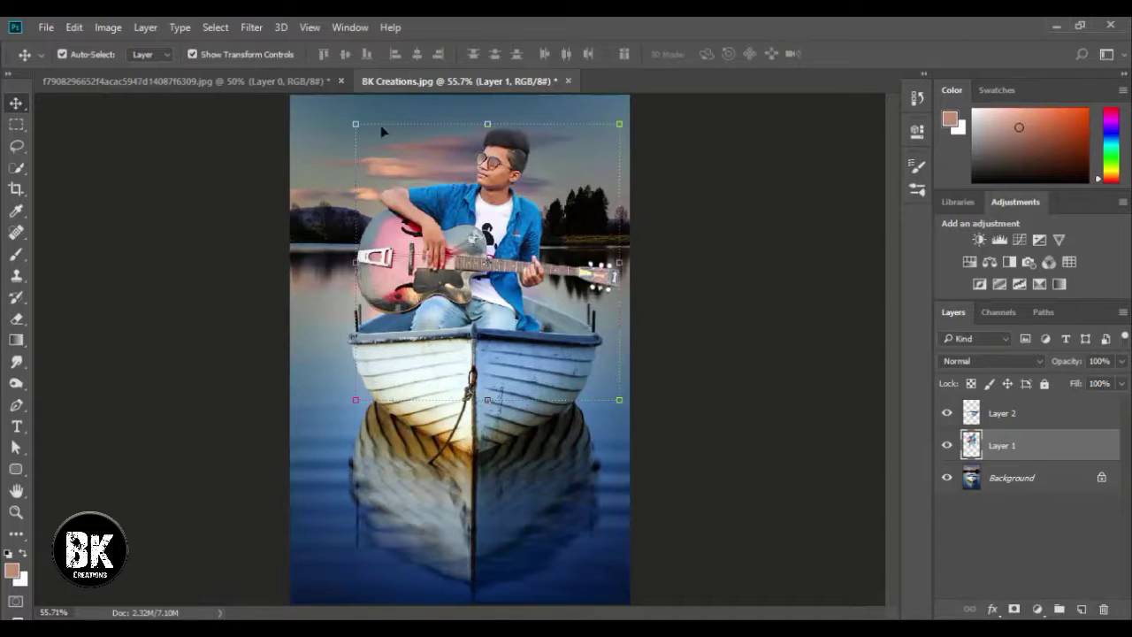
left_click(251, 27)
mouse_move(336, 447)
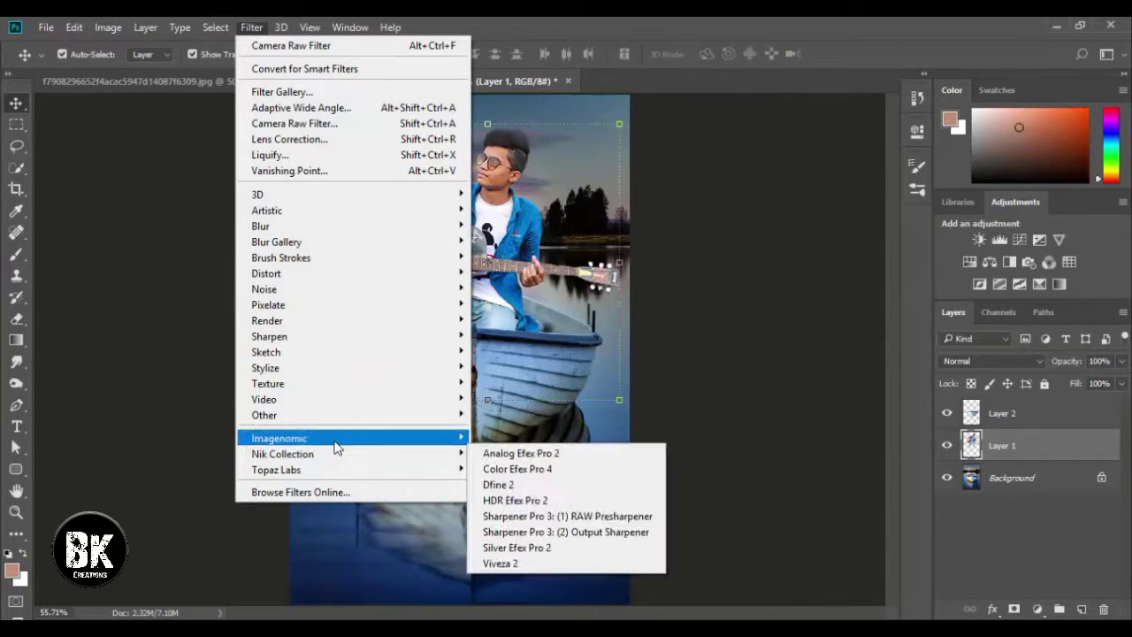
left_click(495, 468)
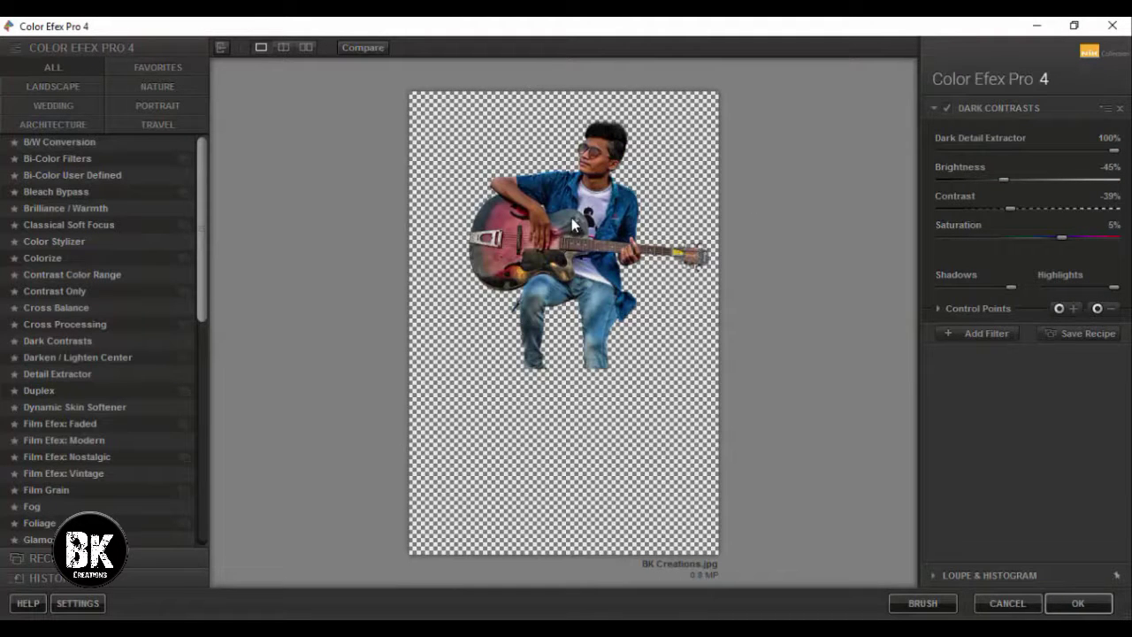
left_click(333, 104)
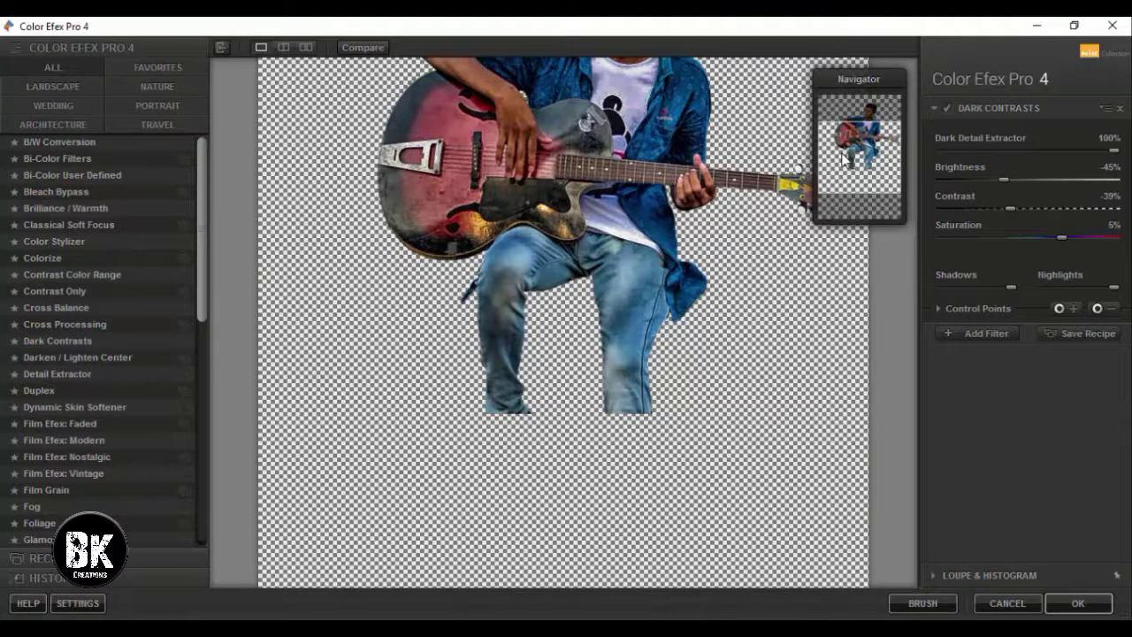
left_click_drag(842, 136, 842, 134)
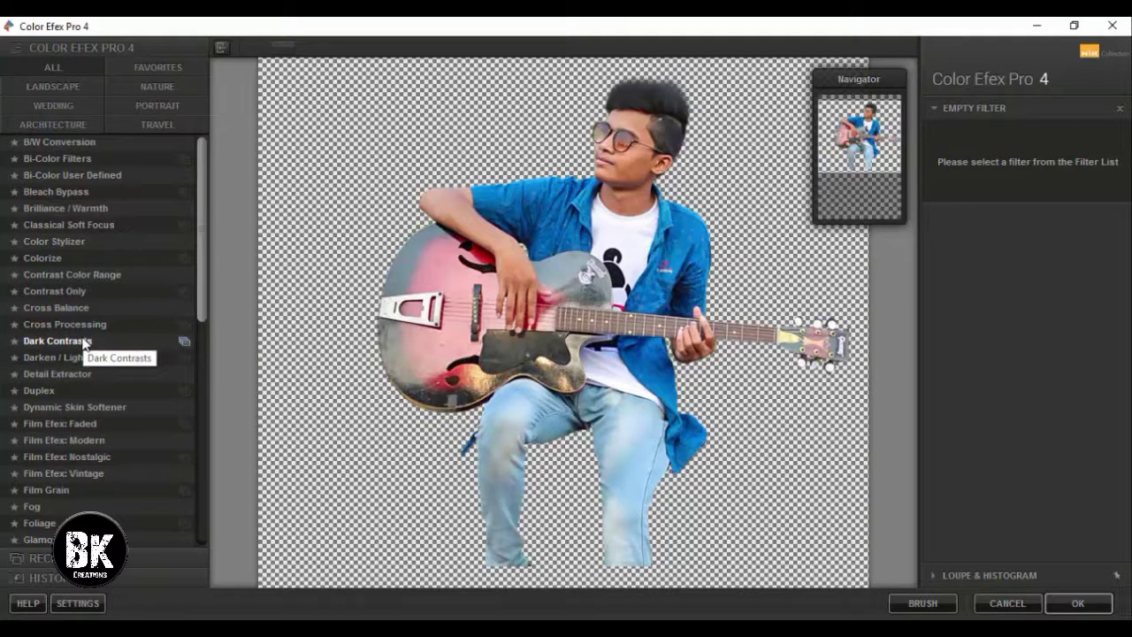
Use the Dark Contrasts filter on the guitarist with Saturation at -2% and Dark Detail Extractor at 96%
left_click(83, 341)
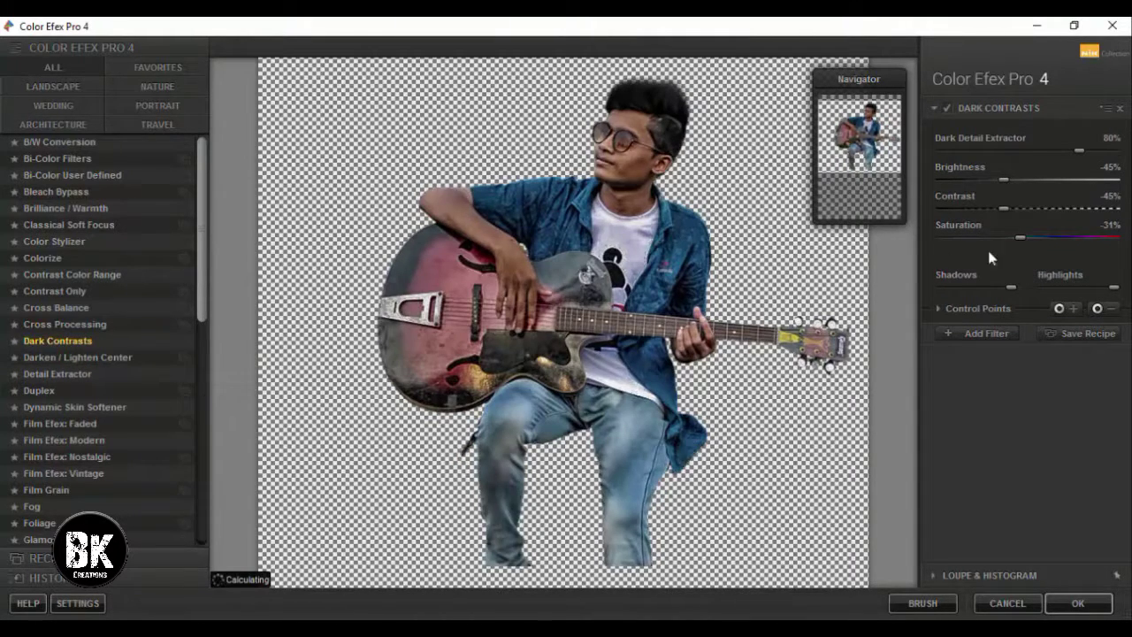
left_click(1054, 237)
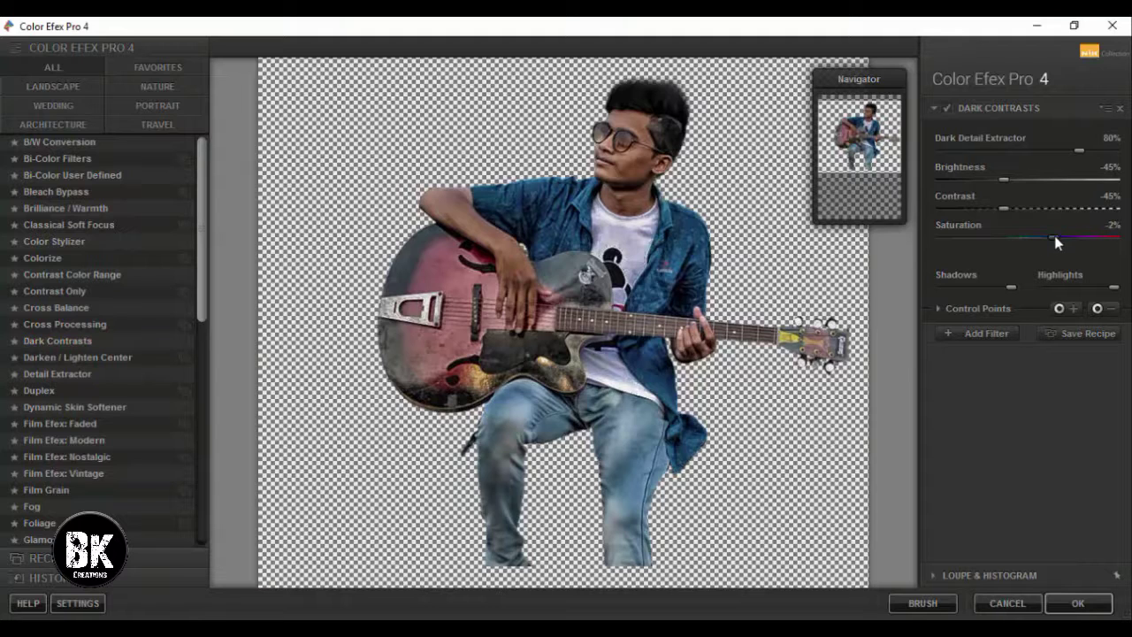
left_click(1107, 151)
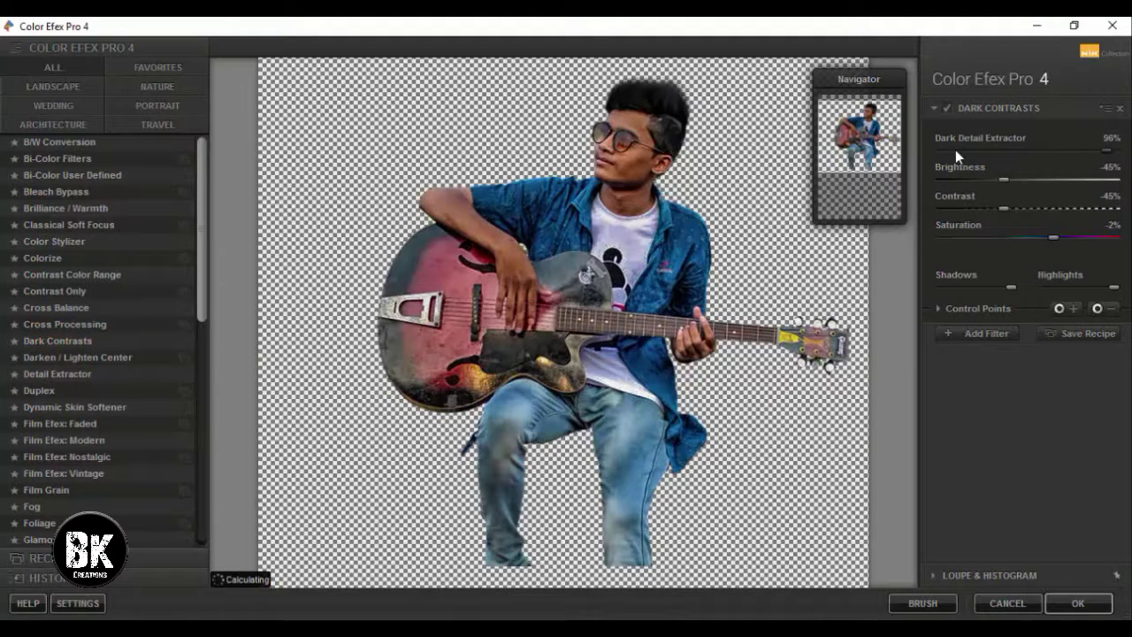
Add a Detail Extractor filter with Detail Extractor 11%, Contrast -6% and Saturation 52%, and apply both filters to the guitarist
left_click(997, 334)
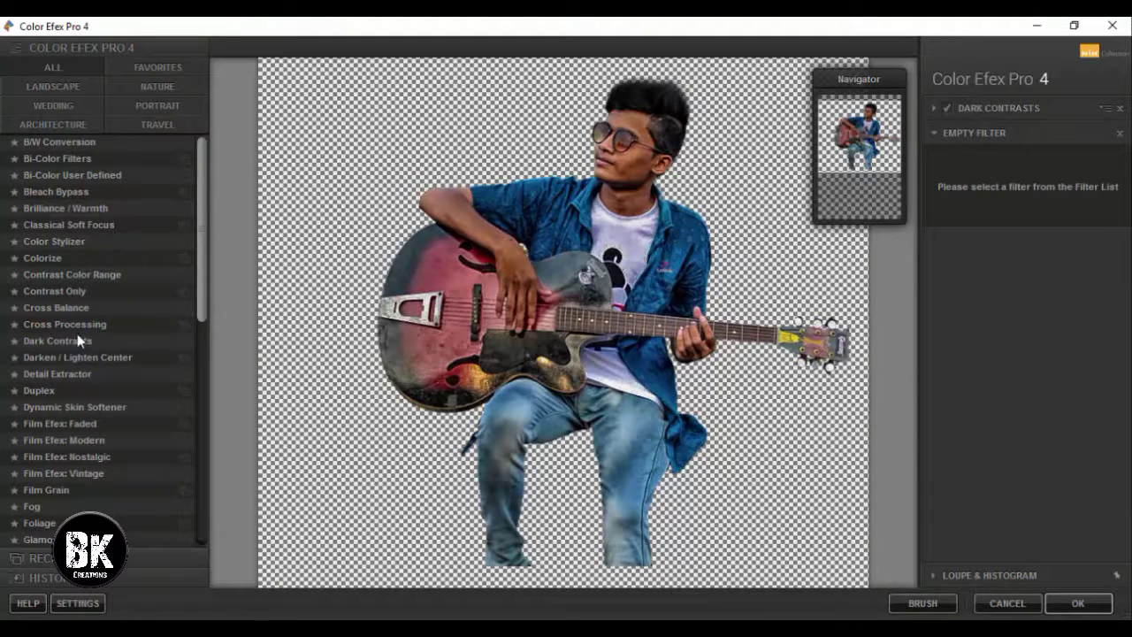
left_click(48, 372)
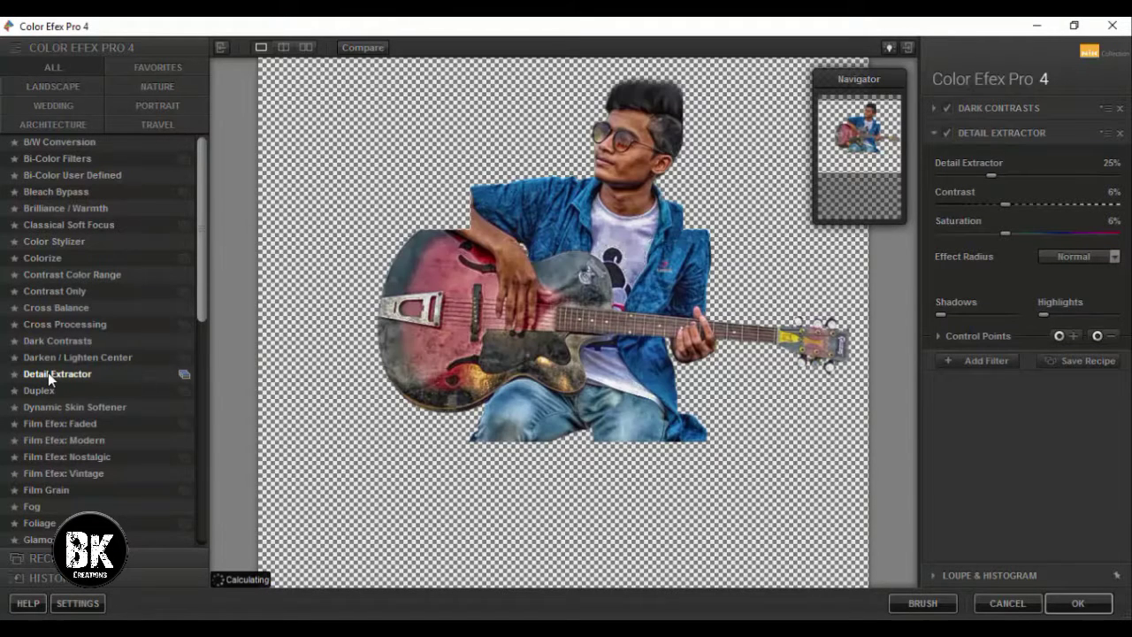
left_click_drag(1005, 232, 1058, 233)
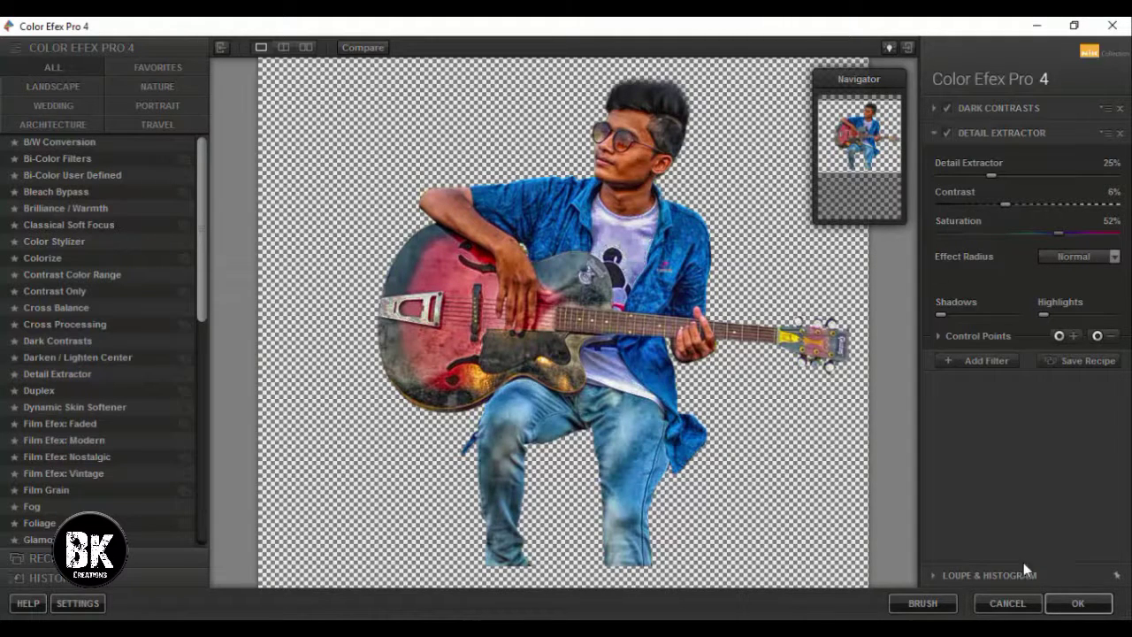
left_click(993, 204)
left_click_drag(991, 175, 964, 178)
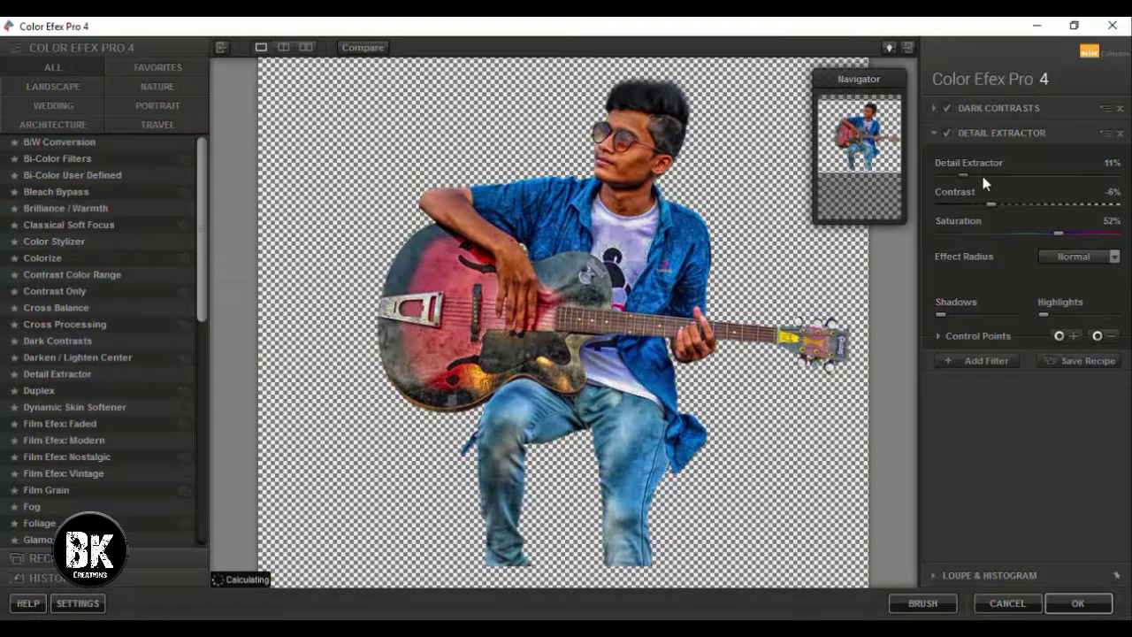
left_click(977, 362)
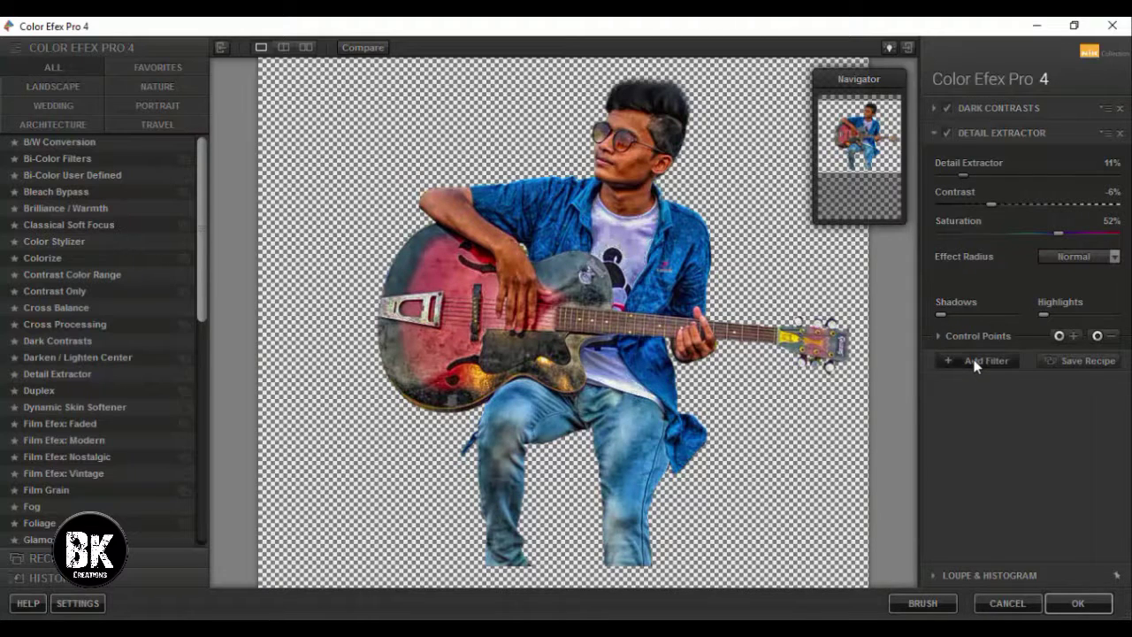
left_click(1075, 603)
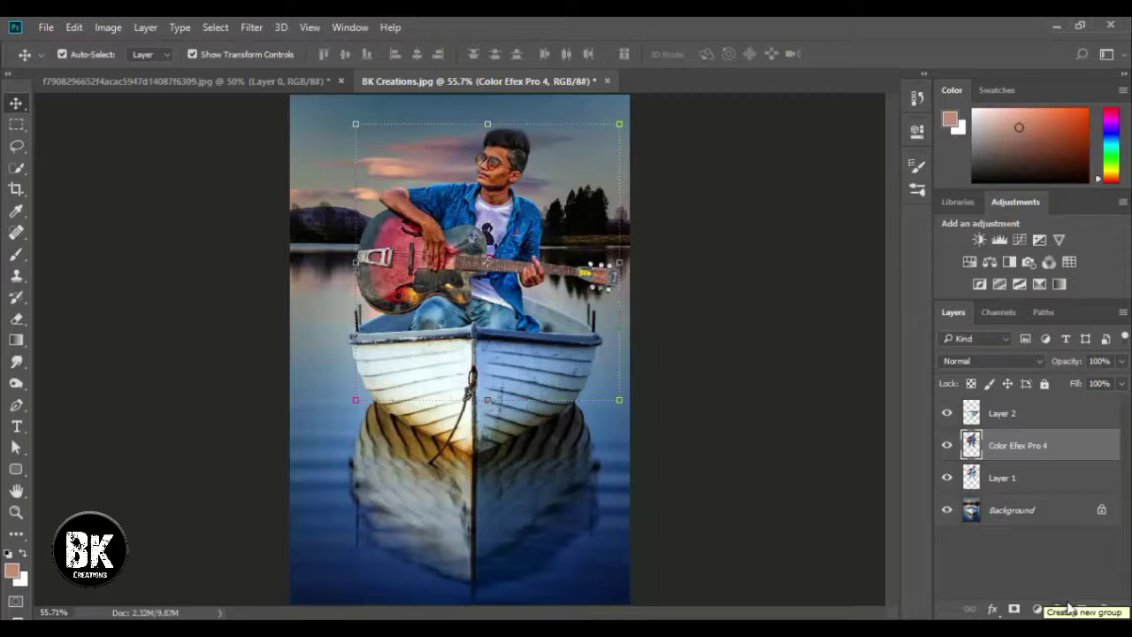
Erase the filtered effect from the guitarist's face on the Color Efex Pro 4 layer with a 20 px Eraser at 100% opacity
left_click(545, 308)
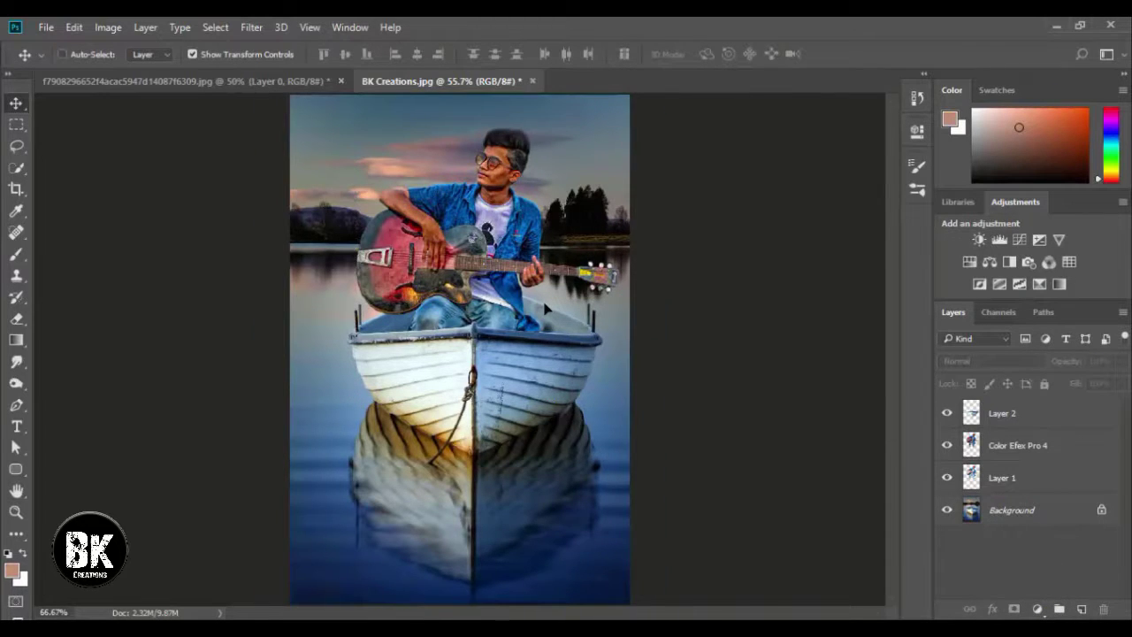
key("ctrl+1")
scroll(552, 314, "up", 4)
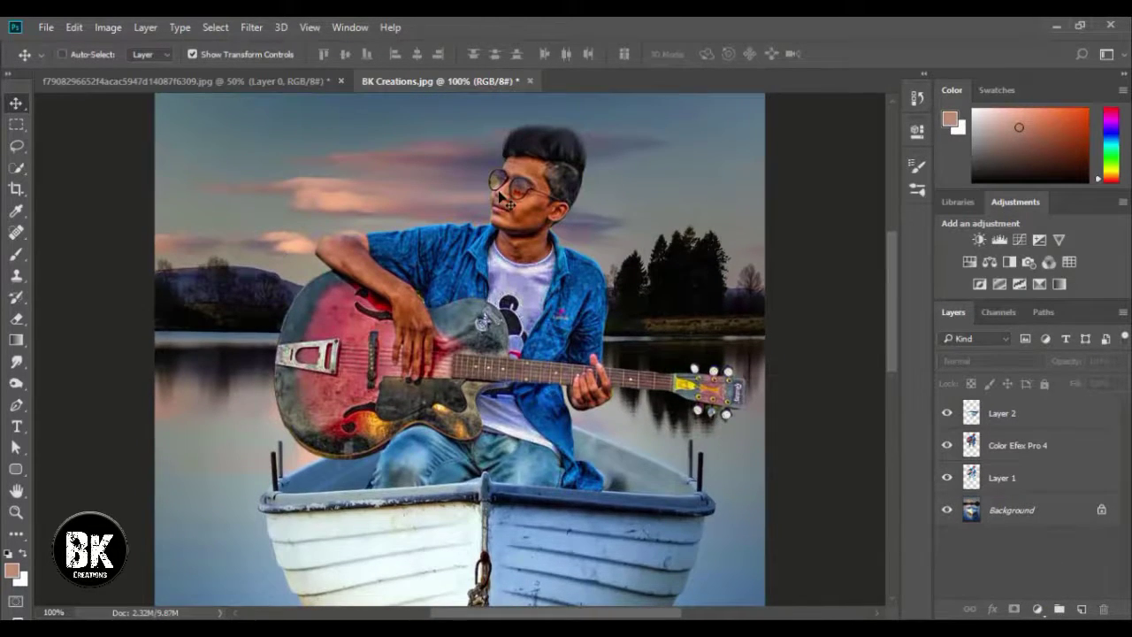
key("ctrl+plus")
scroll(501, 198, "up", 2)
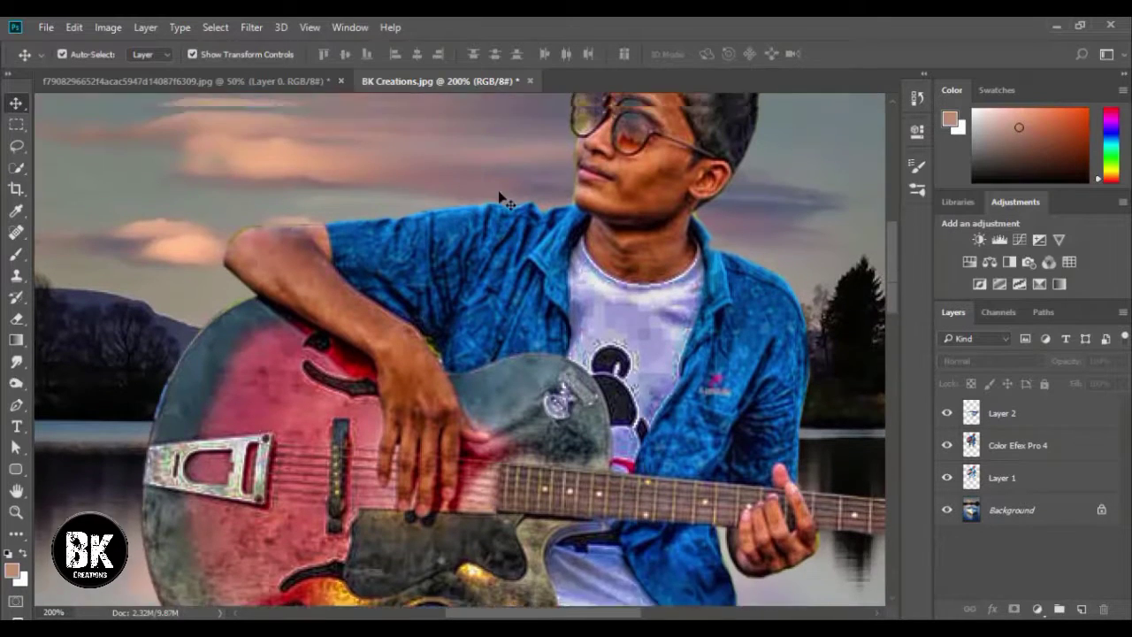
scroll(500, 197, "up", 1)
scroll(580, 233, "up", 3)
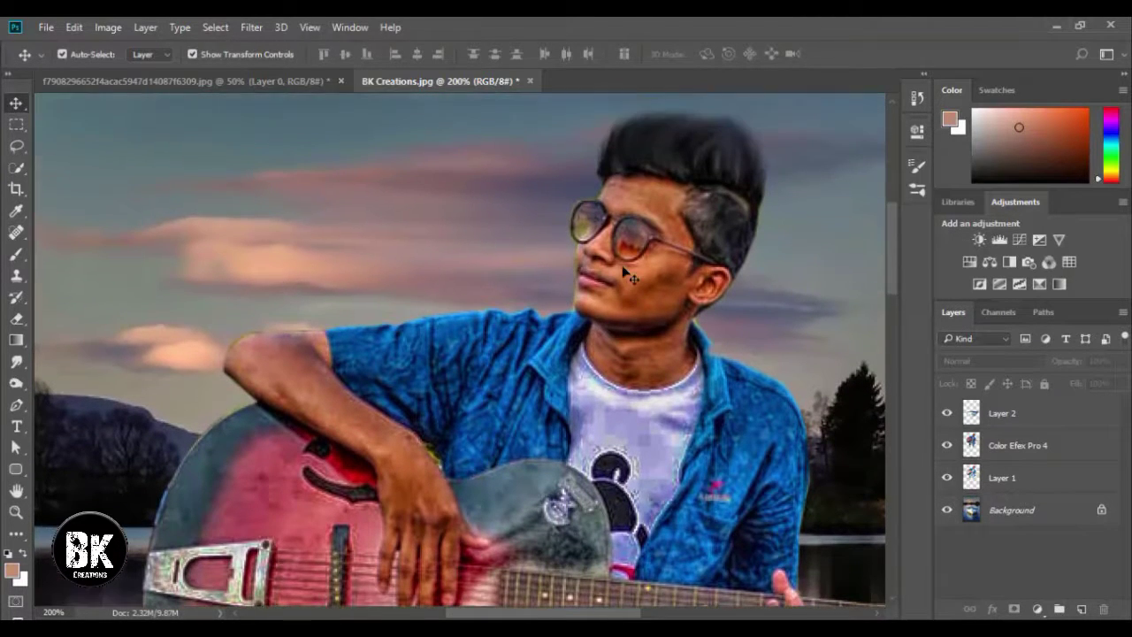
left_click(649, 286)
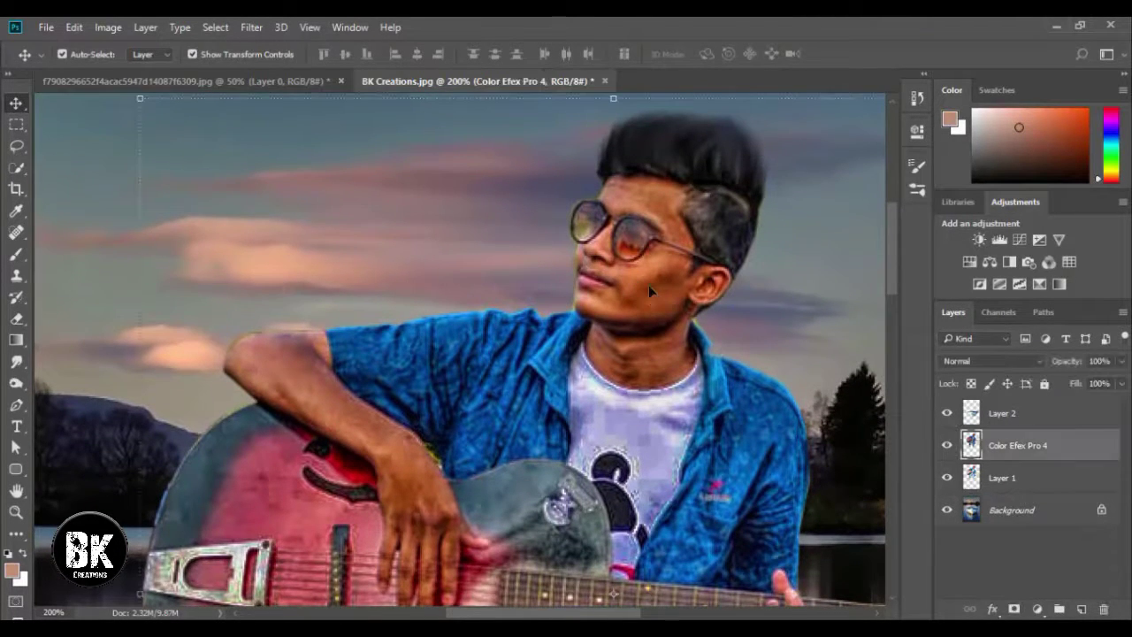
left_click(18, 319)
scroll(549, 303, "up", 2)
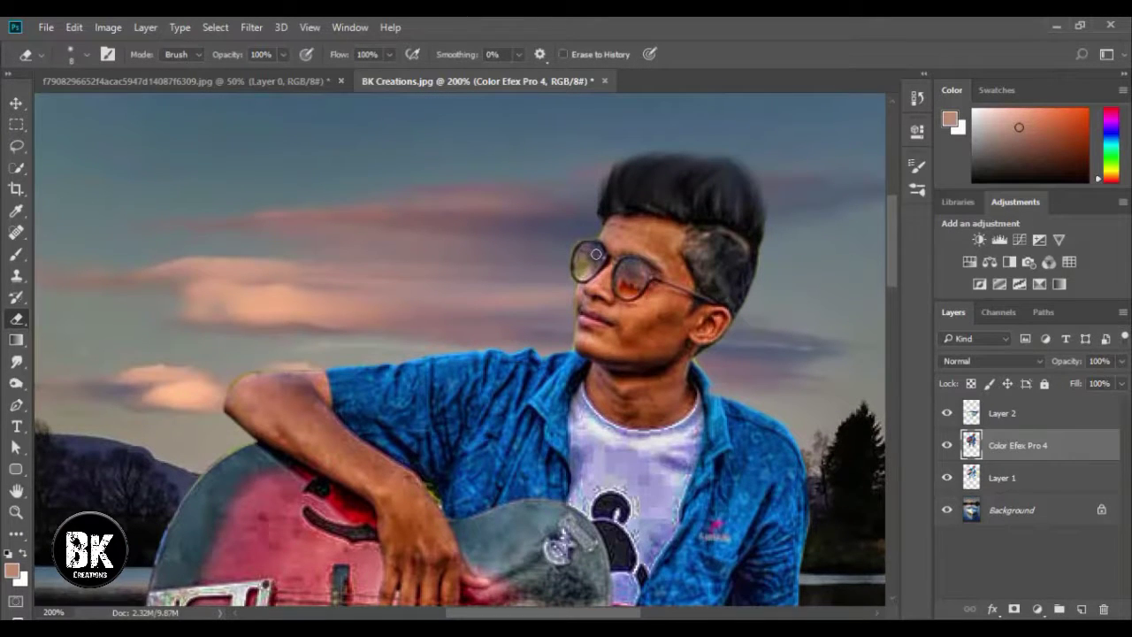
key("bracketright")
key("bracketright")
mouse_move(610, 264)
left_mouse_down()
mouse_move(650, 253)
mouse_move(648, 239)
mouse_move(632, 239)
mouse_move(652, 294)
mouse_move(675, 293)
mouse_move(650, 322)
left_mouse_up()
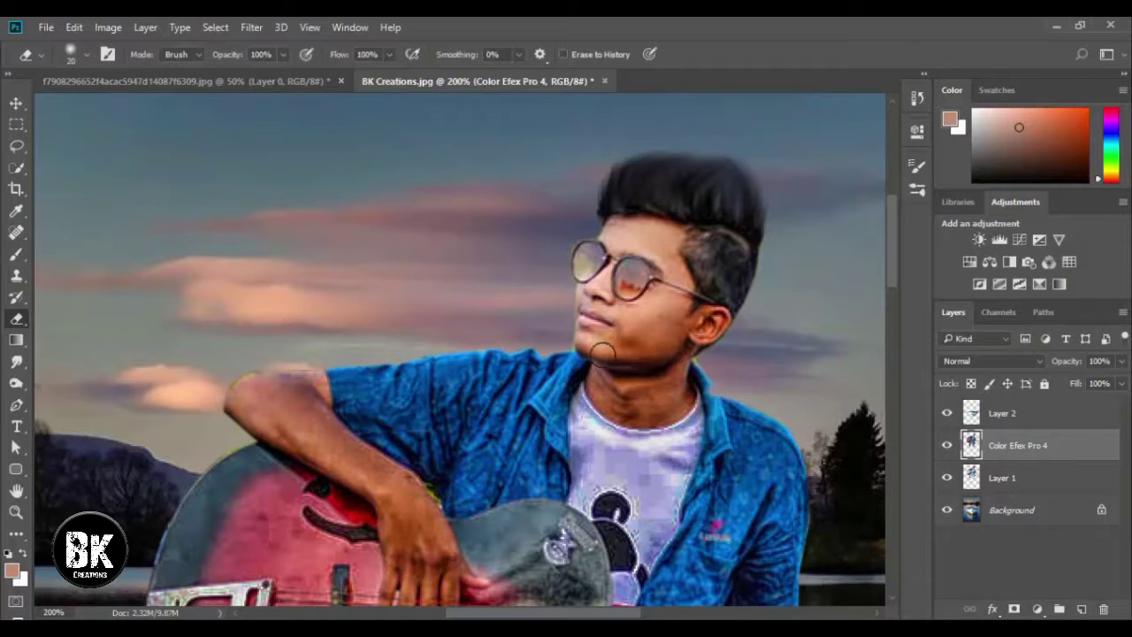
Erase the filtered effect from the guitarist's jaw, neck and ear, varying the Eraser size between about 10 and 25 px
key("bracketleft")
key("bracketleft")
key("bracketleft")
mouse_move(585, 337)
left_mouse_down()
mouse_move(596, 387)
mouse_move(616, 408)
mouse_move(656, 415)
mouse_move(684, 396)
mouse_move(668, 413)
mouse_move(624, 419)
mouse_move(637, 386)
mouse_move(614, 345)
mouse_move(643, 326)
mouse_move(673, 333)
mouse_move(652, 393)
mouse_move(672, 367)
left_mouse_up()
key("bracketright")
key("bracketright")
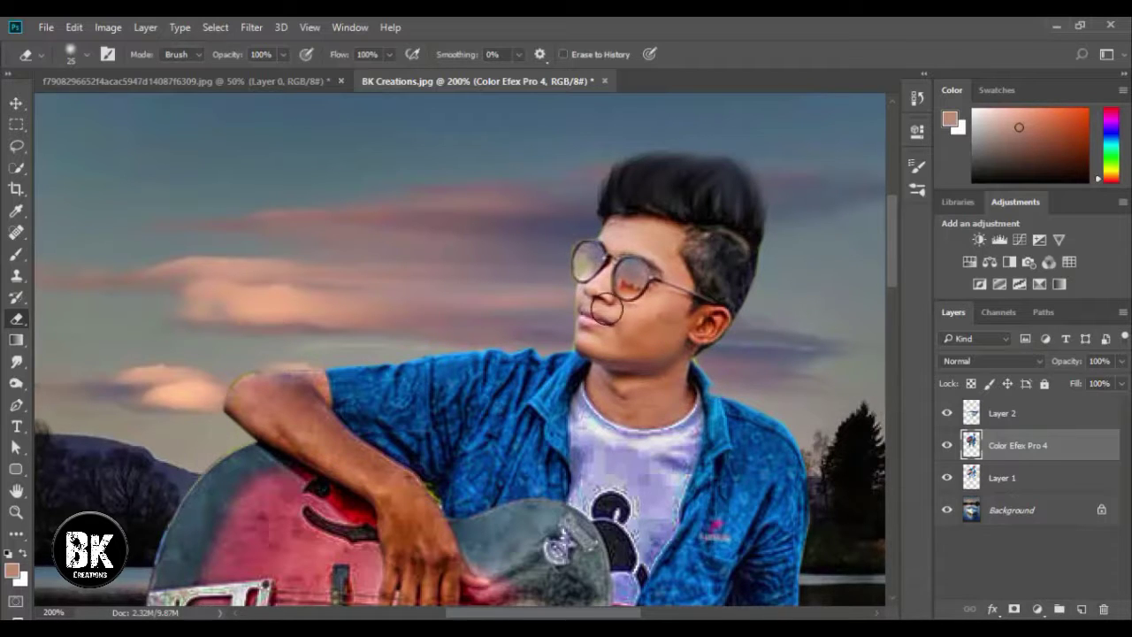
key("bracketleft")
key("bracketleft")
key("bracketleft")
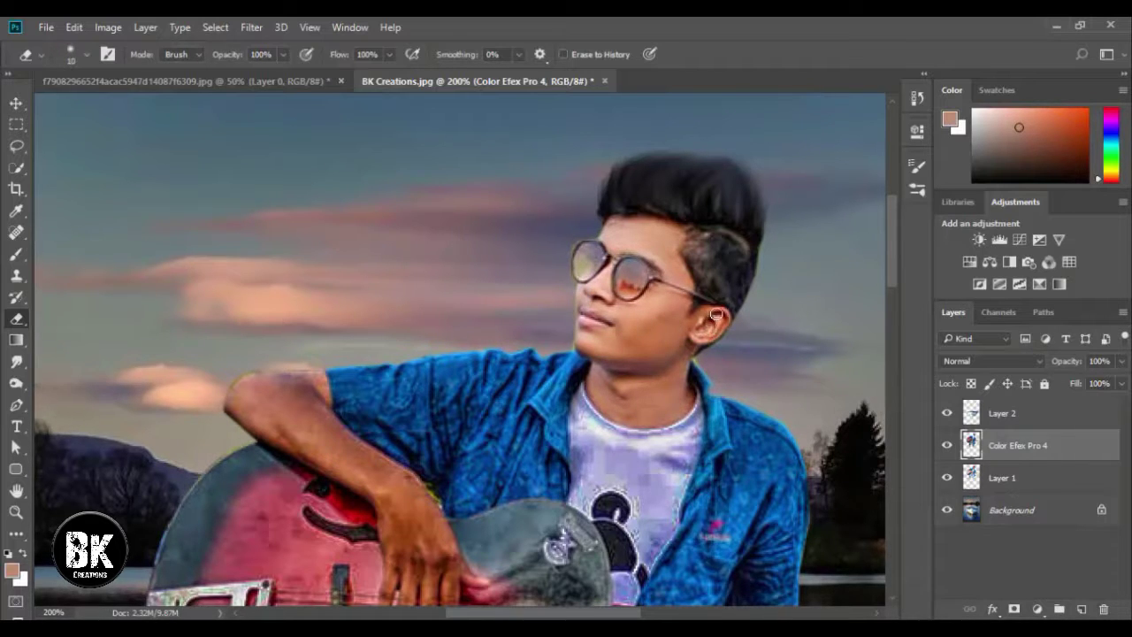
left_click_drag(715, 315, 719, 319)
Erase the filtered effect from the raised forearm and the back of the strumming hand with a 15 px Eraser
key("bracketright")
scroll(273, 301, "down", 2)
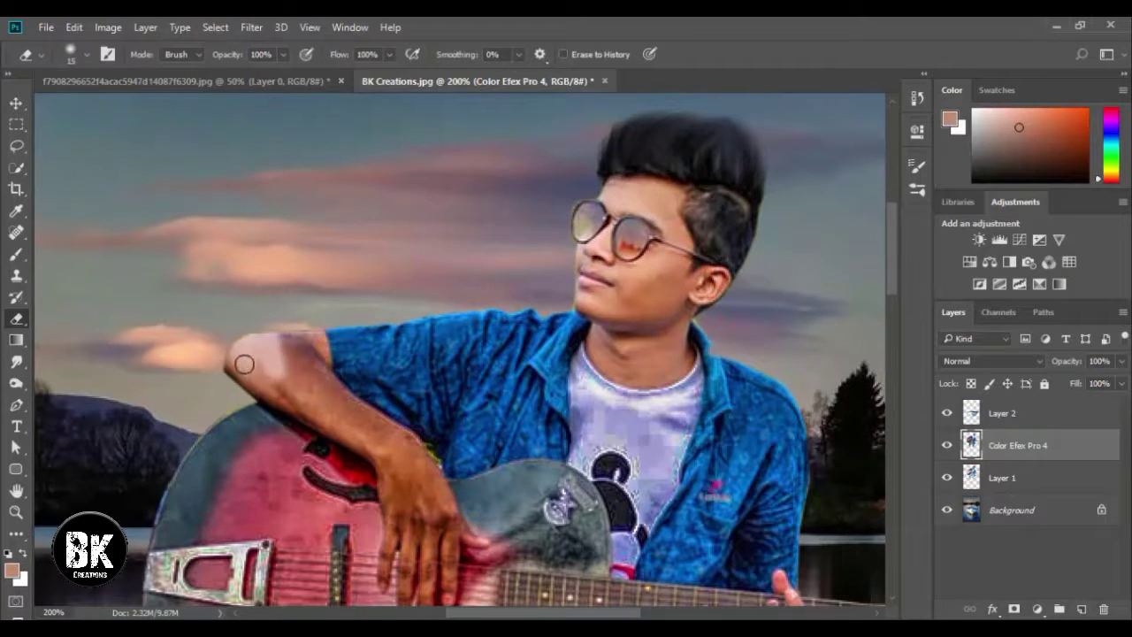
mouse_move(244, 363)
left_mouse_down()
mouse_move(311, 368)
mouse_move(315, 355)
mouse_move(277, 334)
mouse_move(263, 379)
mouse_move(279, 385)
mouse_move(259, 384)
mouse_move(315, 410)
mouse_move(302, 370)
mouse_move(346, 412)
mouse_move(328, 419)
mouse_move(281, 396)
mouse_move(298, 409)
mouse_move(334, 429)
mouse_move(364, 414)
left_mouse_up()
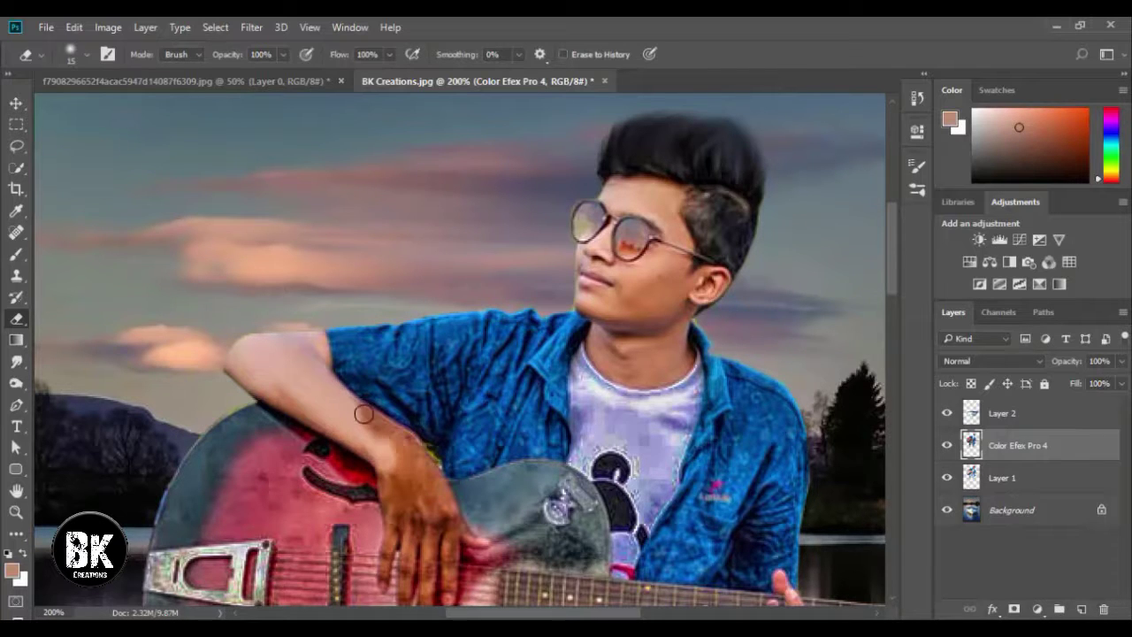
scroll(364, 414, "down", 5)
mouse_move(395, 331)
left_mouse_down()
mouse_move(416, 369)
mouse_move(431, 369)
mouse_move(437, 397)
mouse_move(398, 332)
mouse_move(399, 365)
left_mouse_up()
scroll(437, 397, "down", 2)
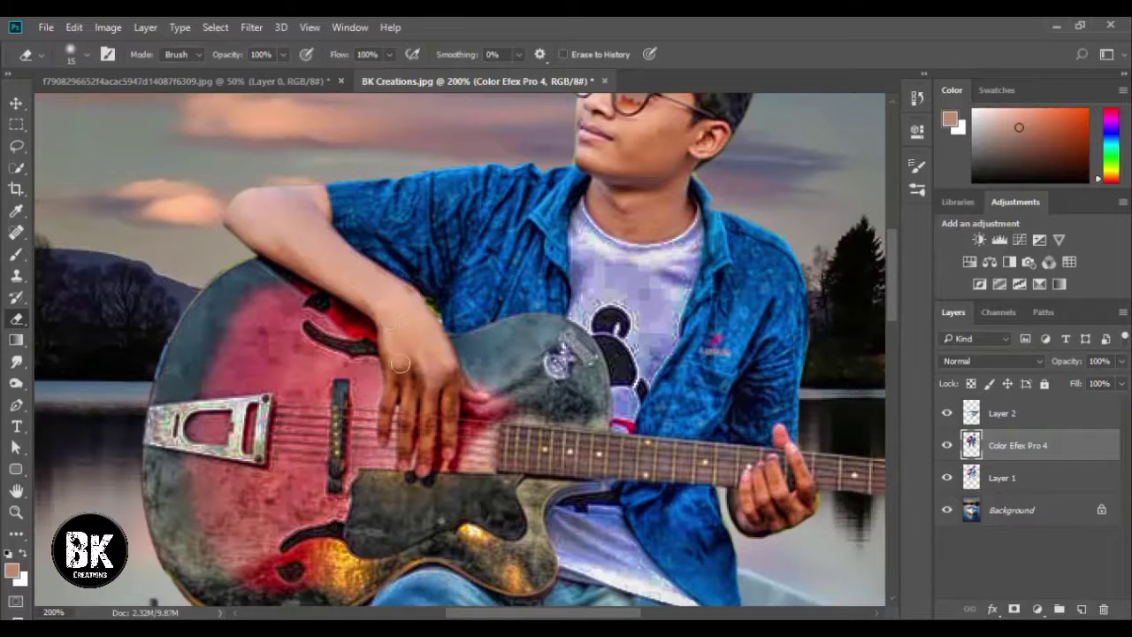
Erase the filtered effect from the strumming hand's fingers with a 7 px Eraser and from the fretting hand with an 8 px one
key("bracketleft")
key("bracketleft")
left_click_drag(384, 417, 383, 321)
mouse_move(405, 362)
left_mouse_down()
mouse_move(404, 457)
mouse_move(402, 372)
mouse_move(398, 384)
mouse_move(412, 362)
mouse_move(427, 412)
mouse_move(422, 471)
left_mouse_up()
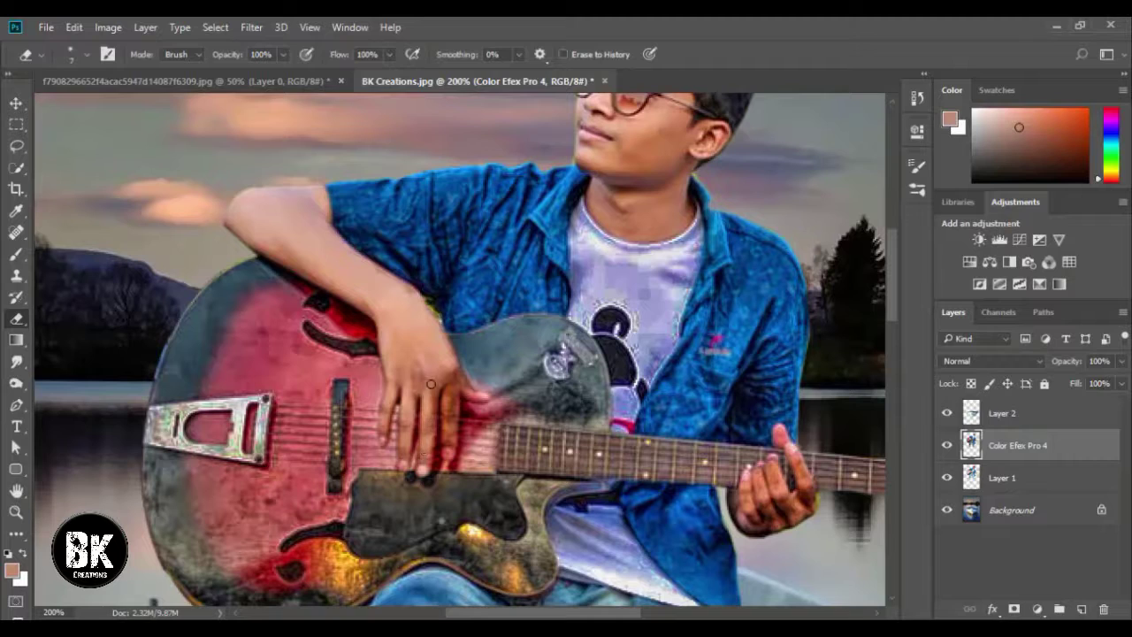
left_click_drag(430, 383, 429, 439)
mouse_move(441, 380)
left_mouse_down()
mouse_move(450, 450)
mouse_move(452, 376)
mouse_move(456, 447)
mouse_move(464, 384)
mouse_move(432, 329)
left_mouse_up()
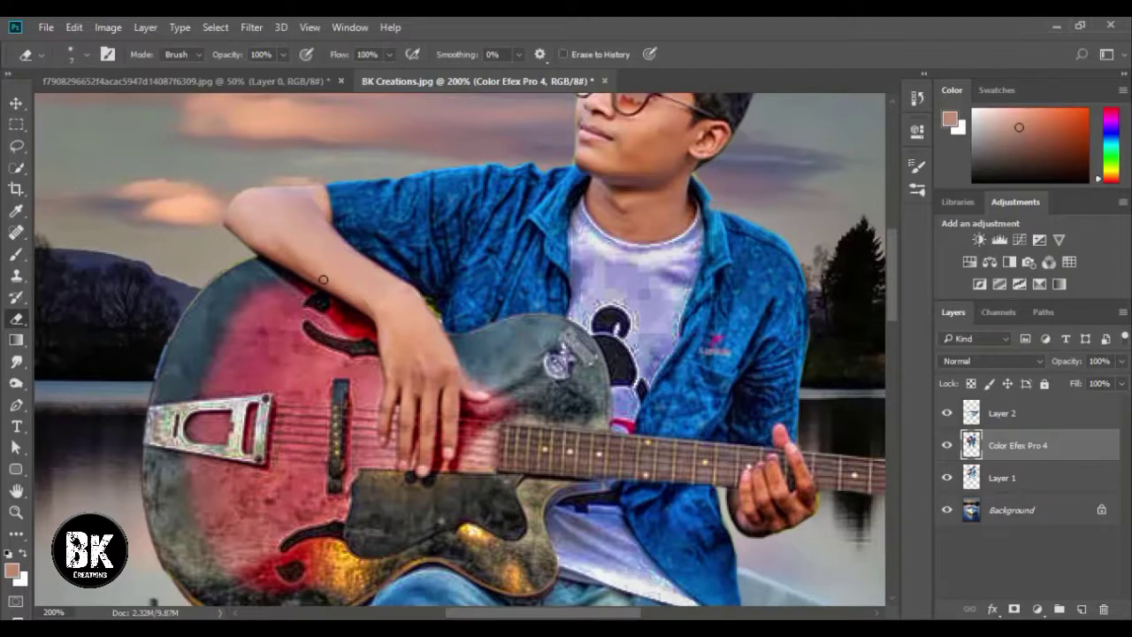
scroll(414, 336, "down", 1)
mouse_move(753, 453)
left_mouse_down()
mouse_move(748, 481)
mouse_move(735, 473)
mouse_move(748, 487)
mouse_move(773, 440)
mouse_move(766, 473)
mouse_move(781, 498)
mouse_move(803, 485)
mouse_move(795, 435)
mouse_move(811, 488)
left_mouse_up()
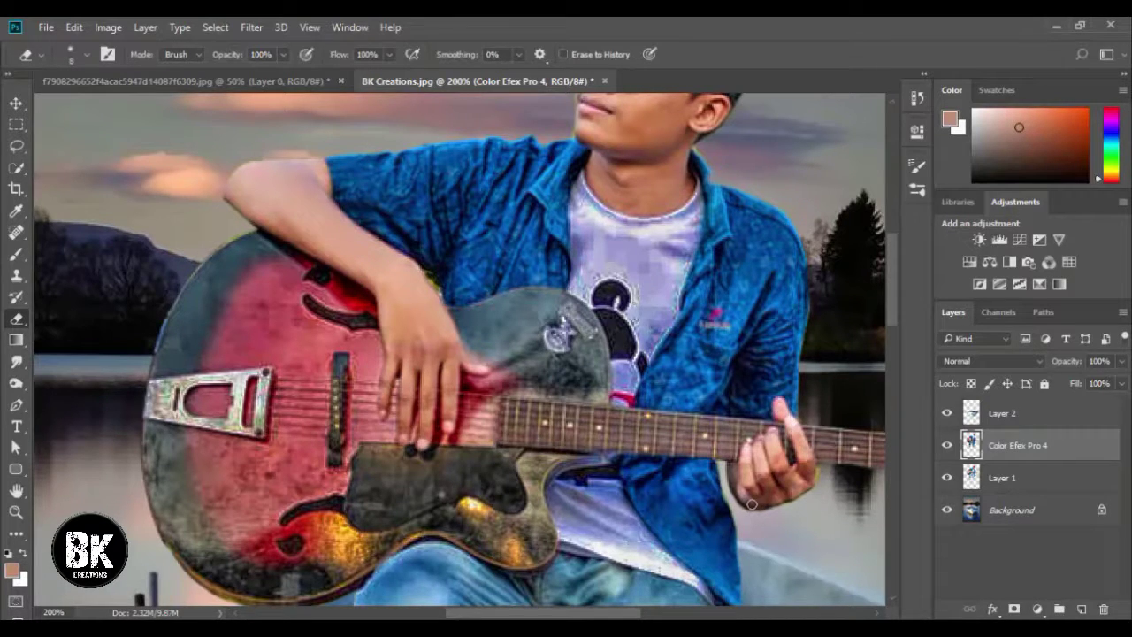
Add a Selective Color adjustment layer directly above Layer 1 and set Black to -24% for the Reds
key("ctrl+0")
left_click(1002, 478)
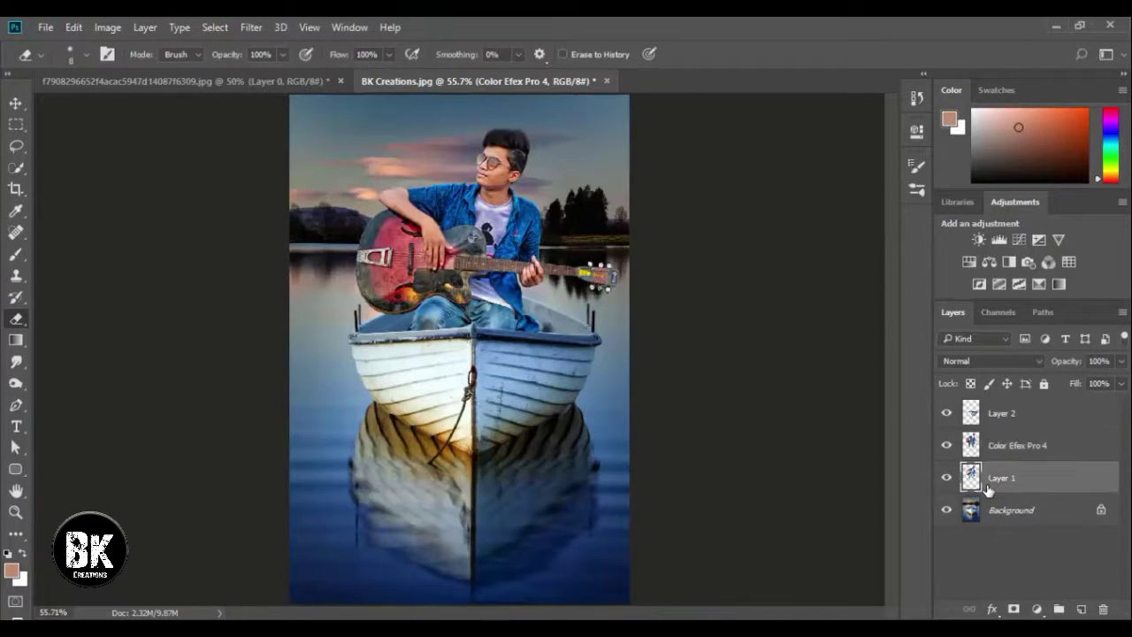
left_click(1037, 608)
left_click(1011, 589)
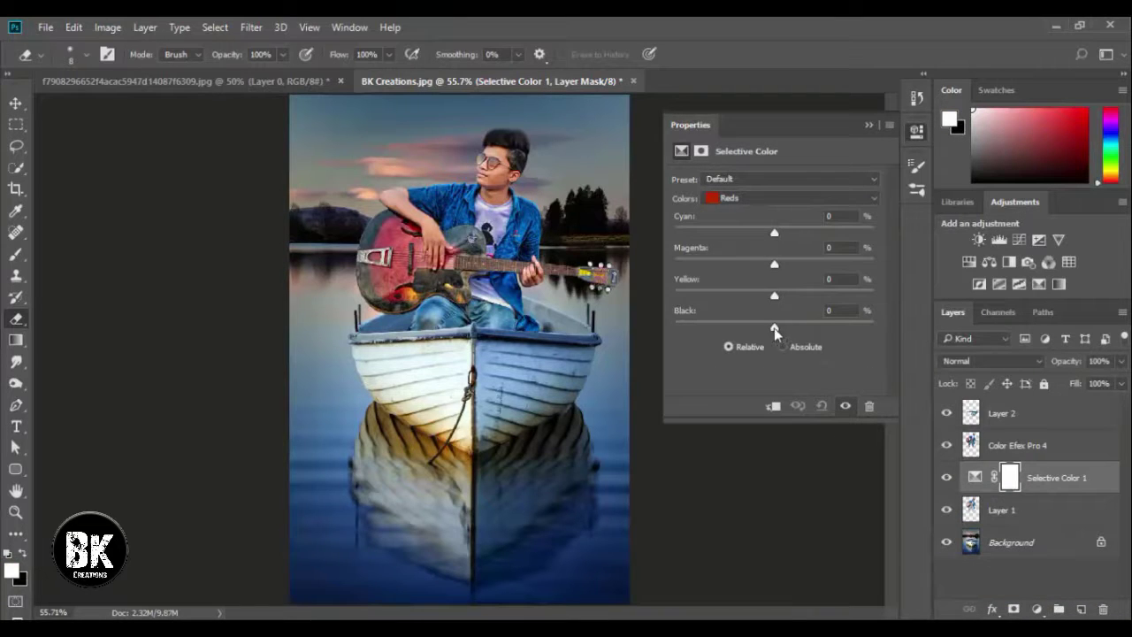
left_click_drag(774, 327, 751, 327)
Set Black to -41% for the Yellows in the Selective Color adjustment and compare the image with and without it
left_click(820, 202)
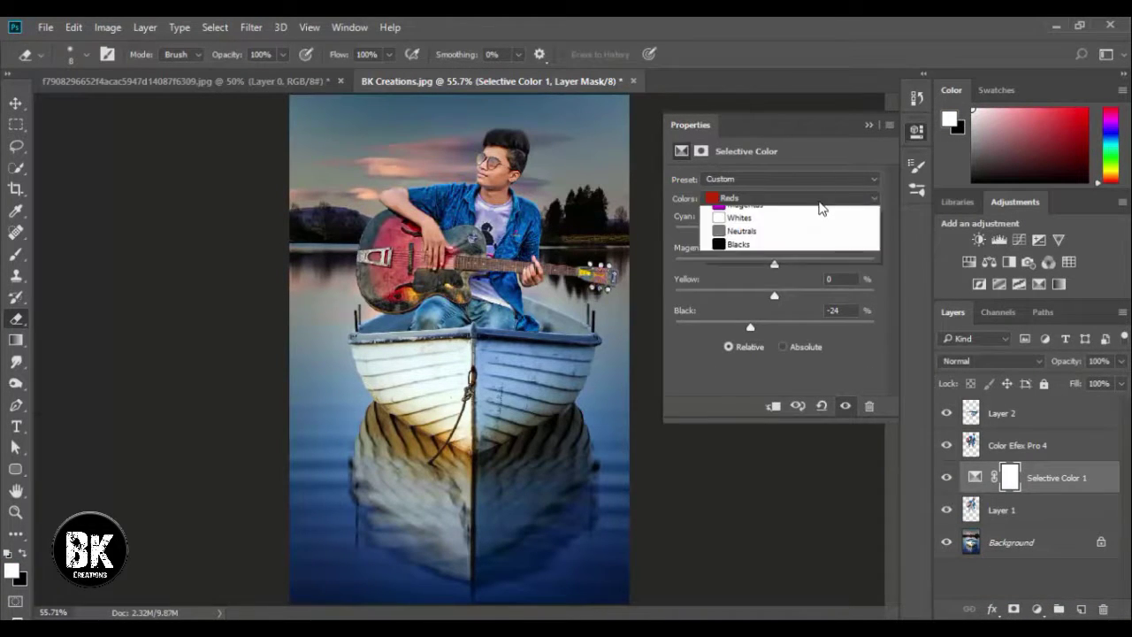
left_click(761, 221)
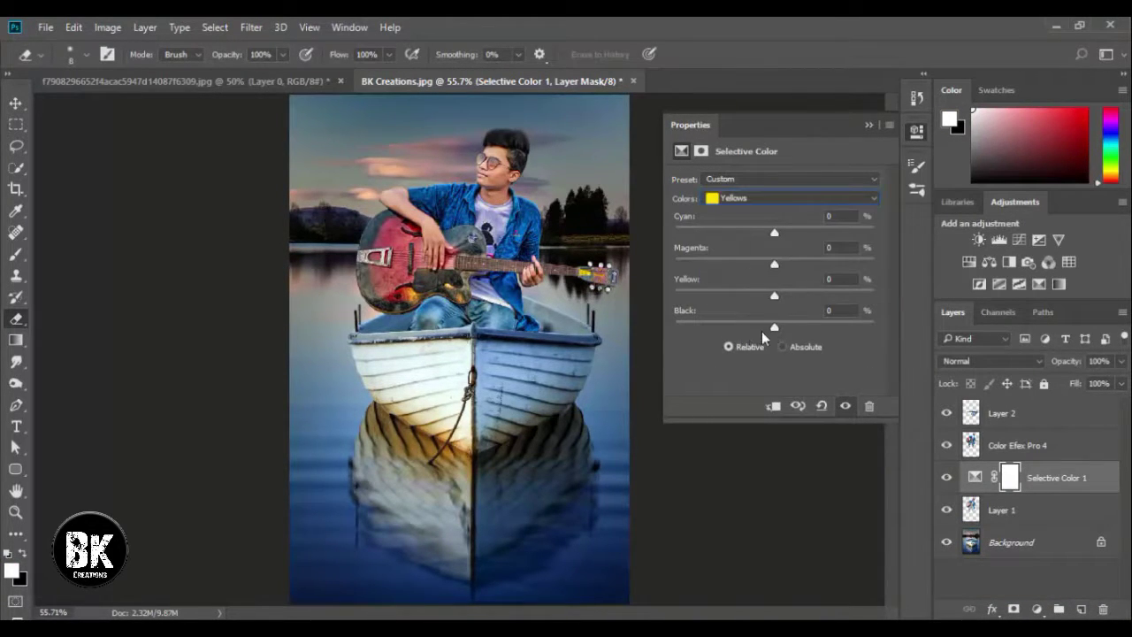
left_click_drag(773, 327, 748, 324)
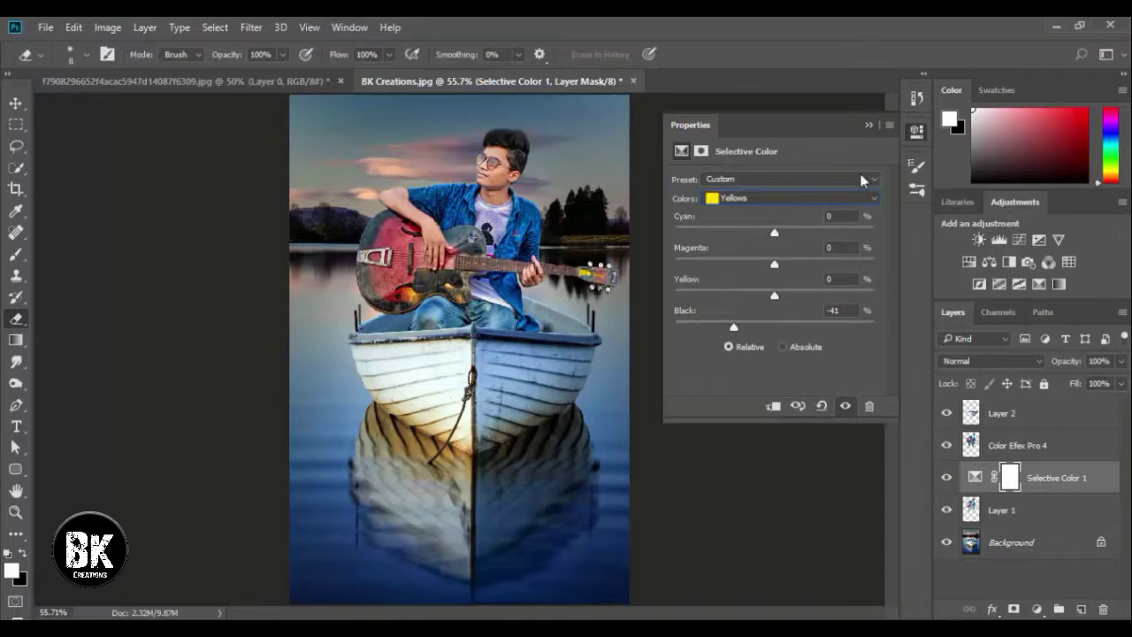
left_click(869, 125)
left_click(947, 477)
left_click(946, 477)
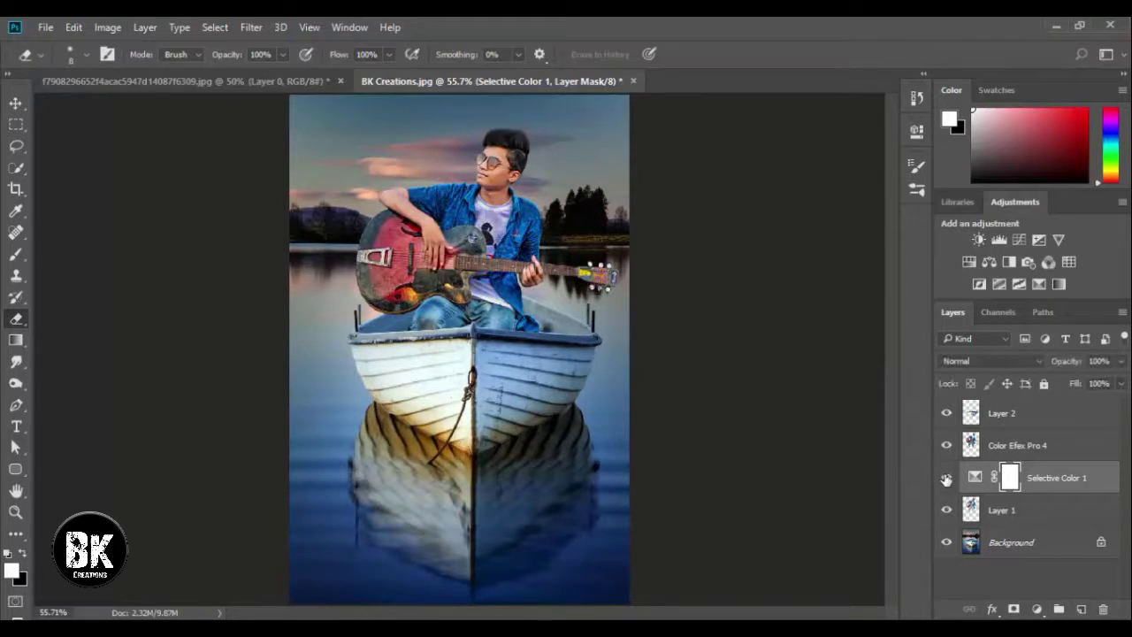
Clip the Selective Color adjustment to Layer 1 and compare the image with and without it
right_click(1029, 481)
left_click(800, 401)
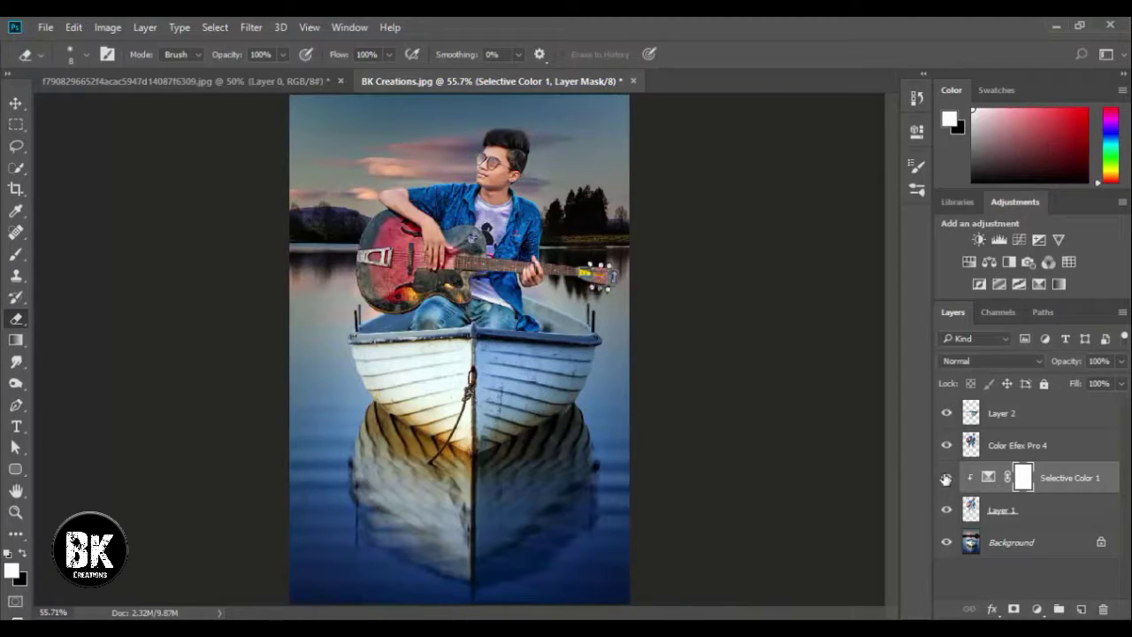
left_click(946, 478)
left_click(946, 478)
Merge Layer 1, Selective Color 1 and Color Efex Pro 4 into one layer
left_click(1031, 513)
left_click(1019, 452, "shift")
right_click(1019, 452)
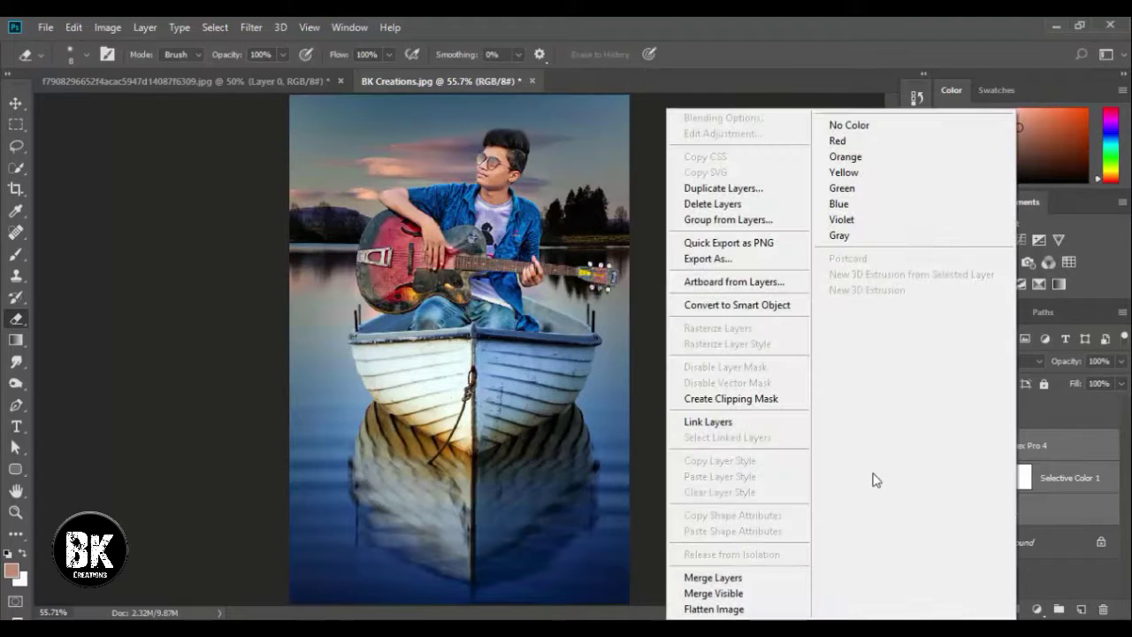
left_click(680, 576)
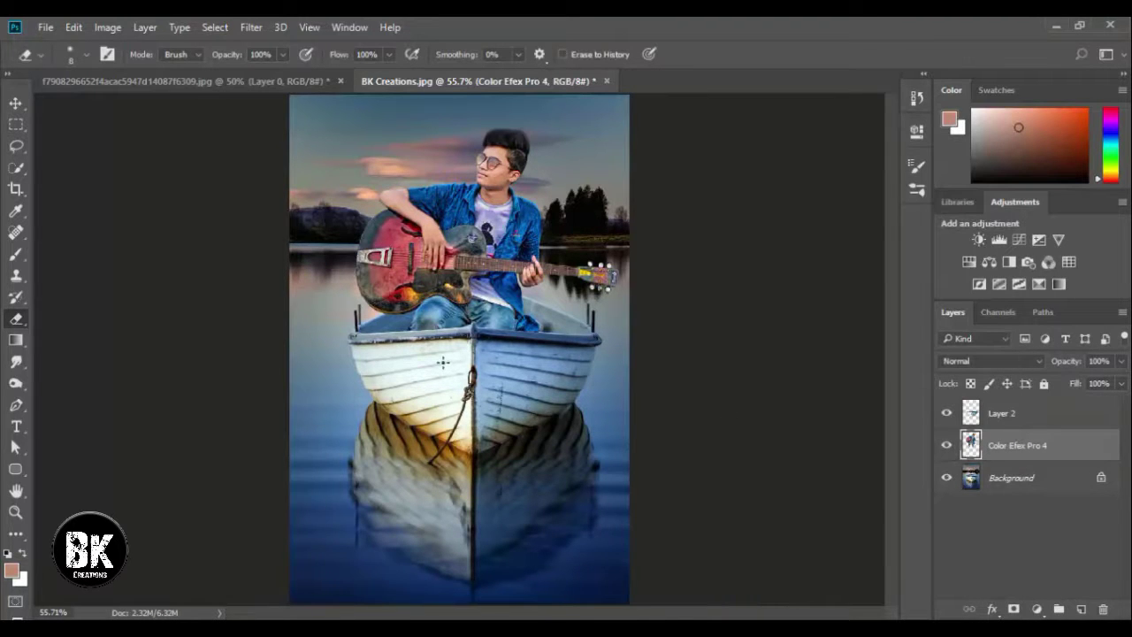
Outline the leftover fringe between the strumming wrist and the blue shirt with the Pen tool and convert the path to a selection
scroll(443, 362, "up", 3)
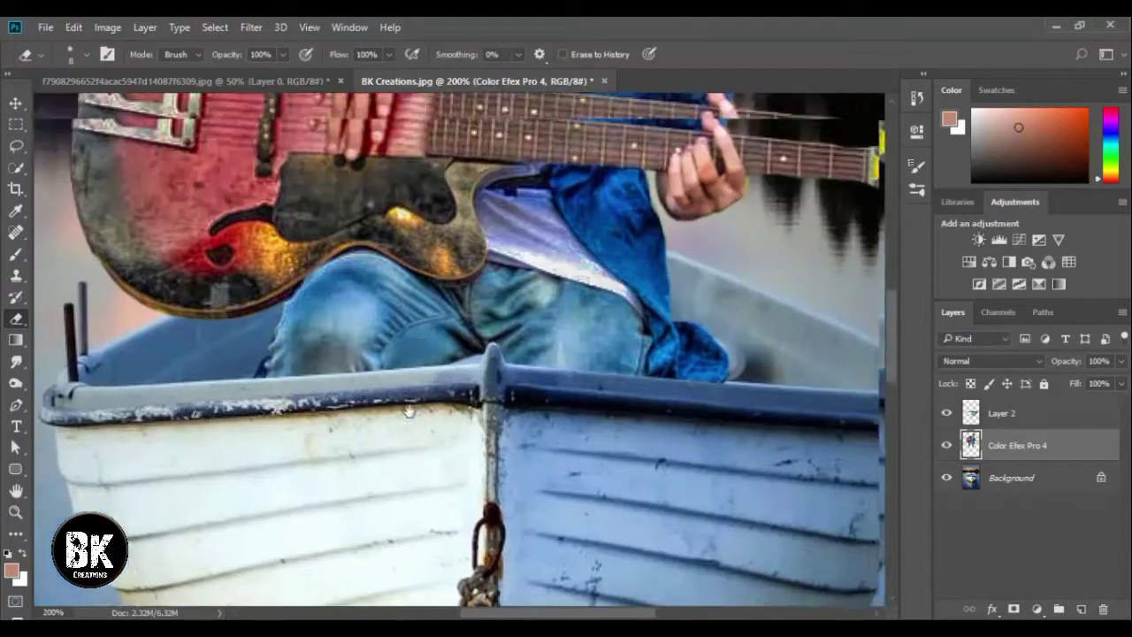
scroll(409, 411, "up", 5)
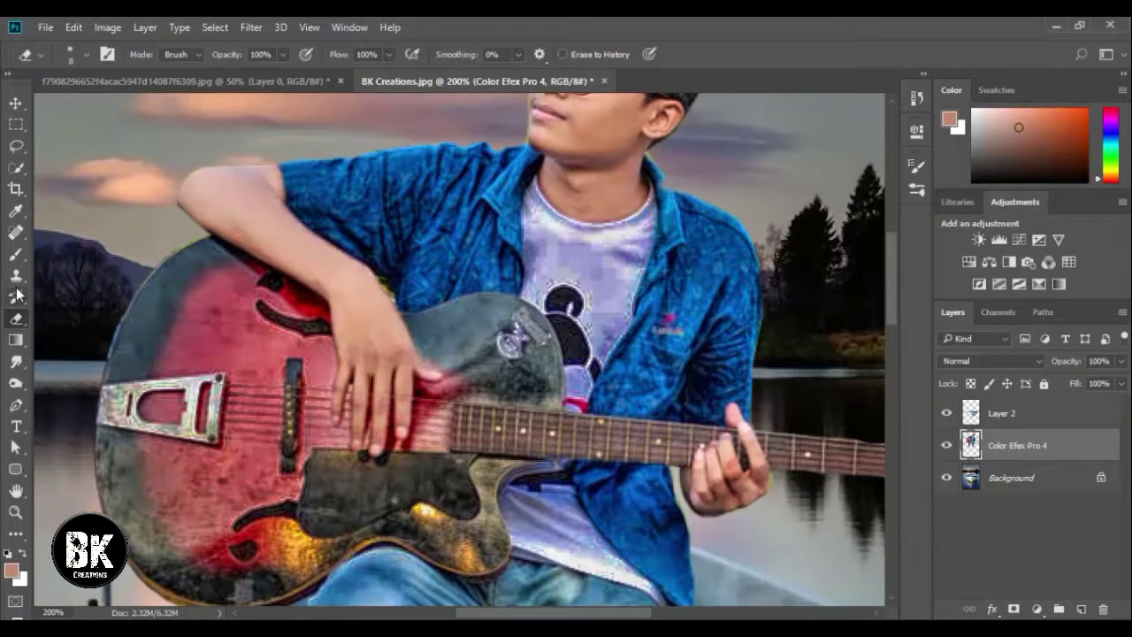
scroll(88, 300, "up", 1)
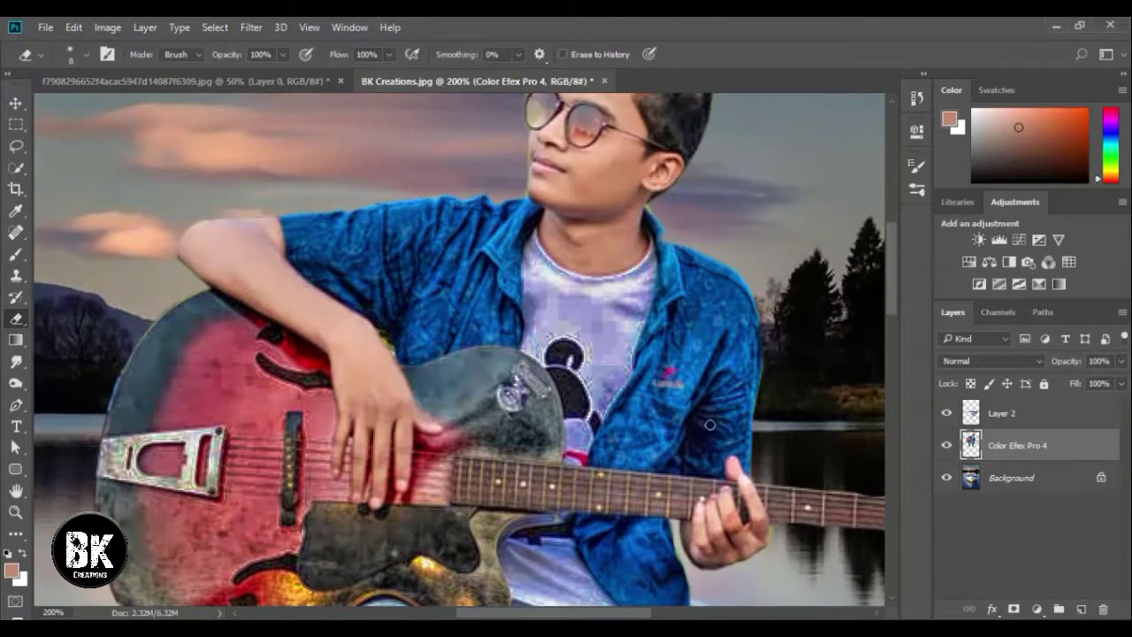
scroll(709, 424, "down", 2)
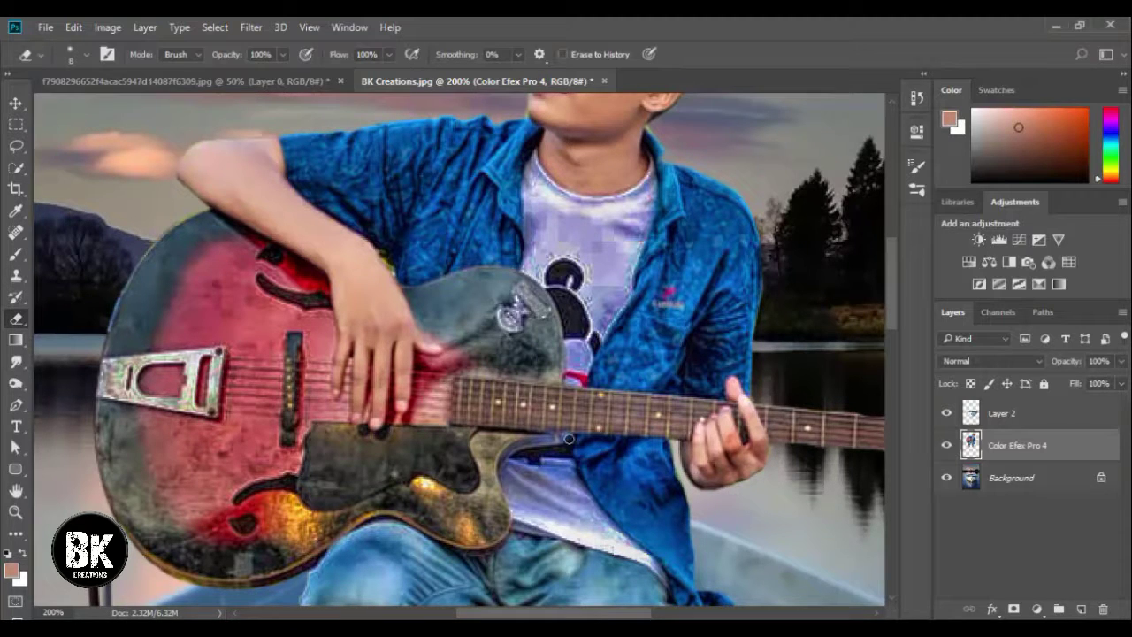
scroll(375, 263, "up", 1)
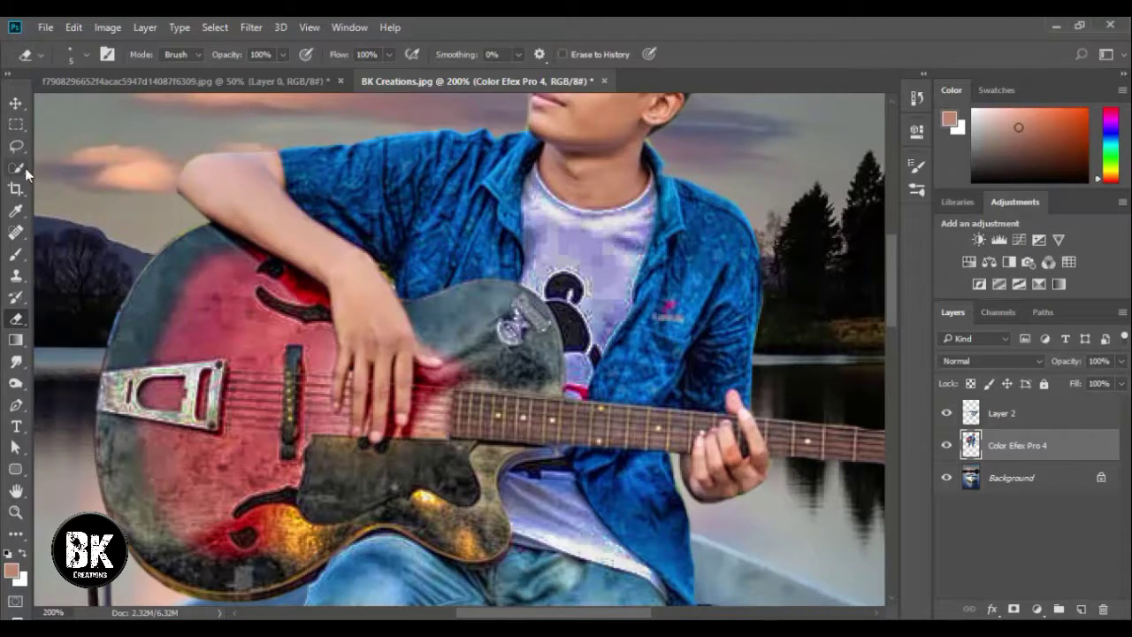
left_click(16, 405)
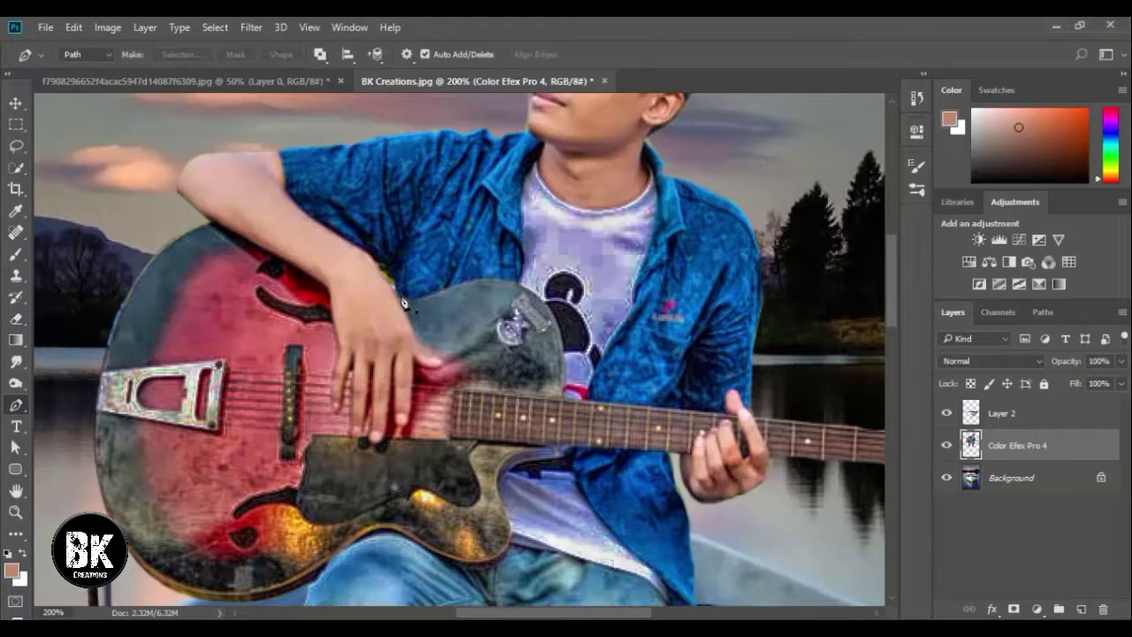
left_click(395, 291)
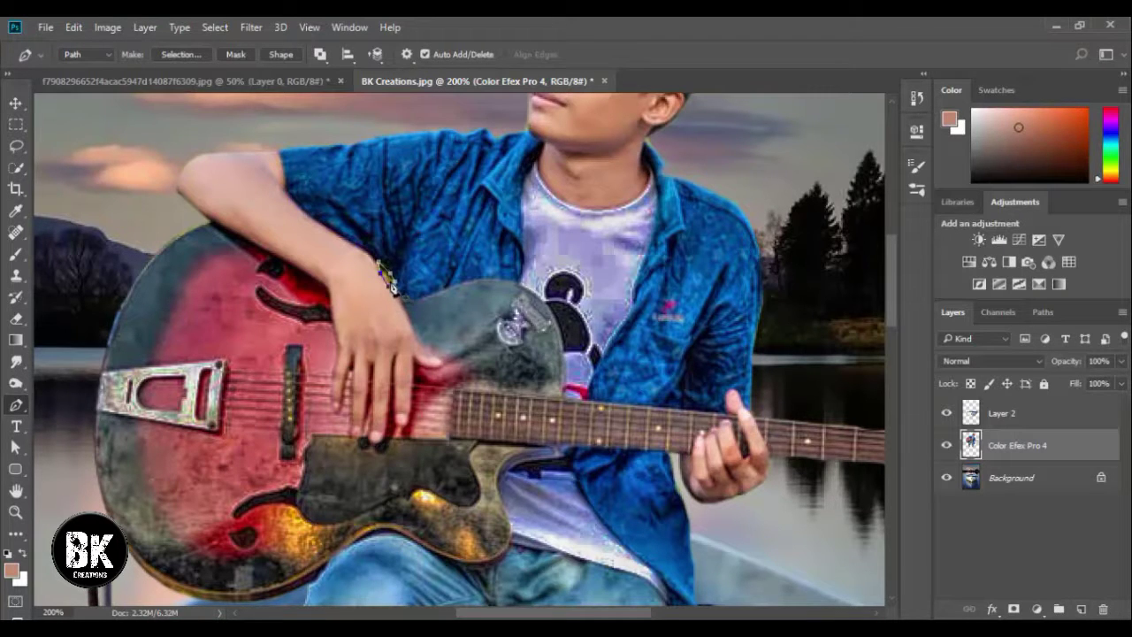
right_click(392, 297)
left_click(434, 318)
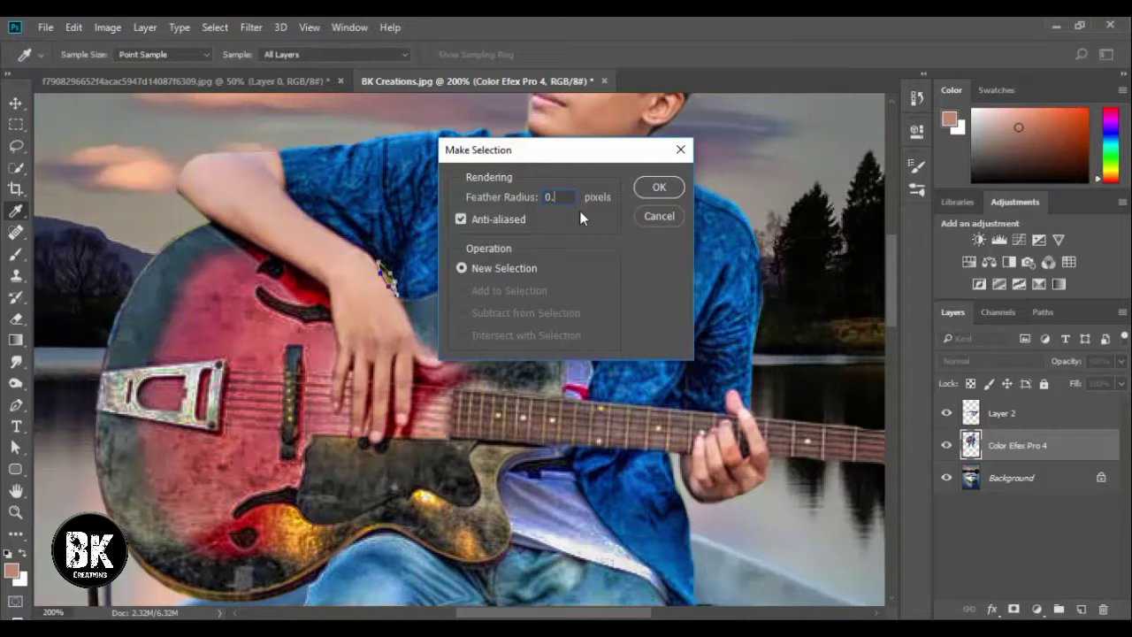
key("Return")
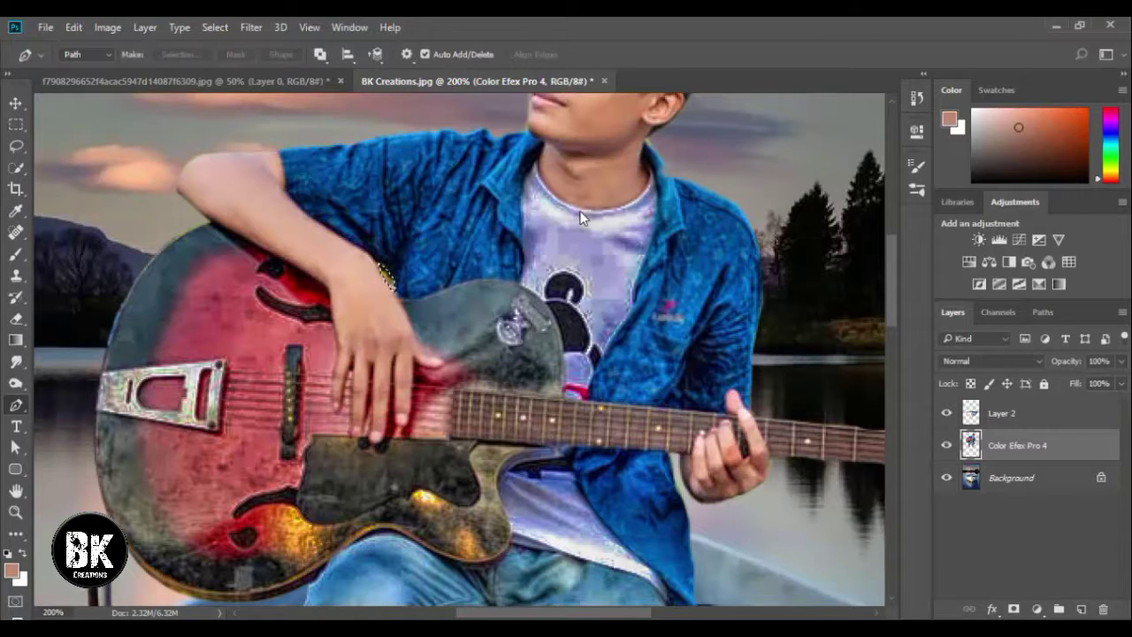
Clear the leftover fringe beside the strumming wrist from the Color Efex Pro 4 layer and deselect
key("ctrl+0")
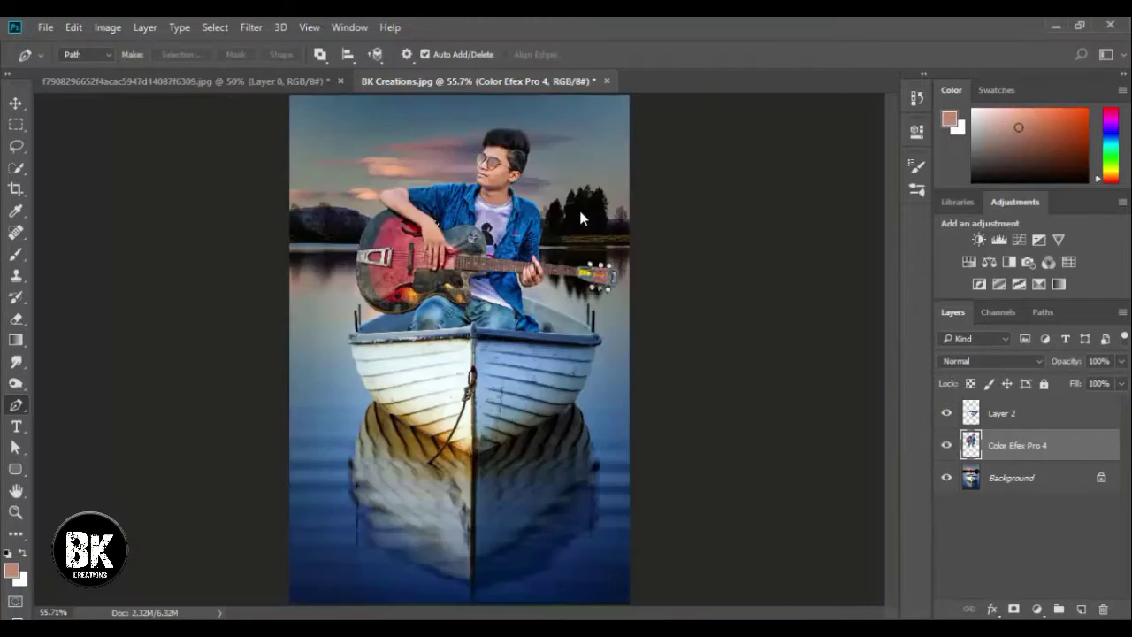
left_click(221, 27)
left_click(226, 58)
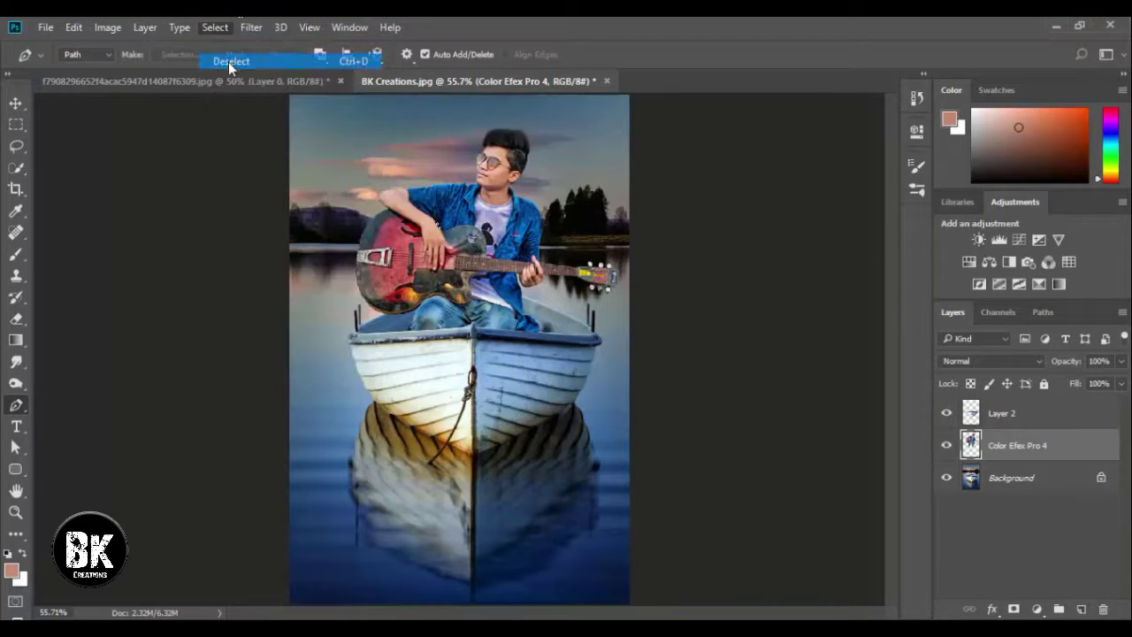
Select the blue shirt's raised sleeve, collar and opposite shoulder on the Color Efex Pro 4 layer with the Quick Selection tool
left_click(15, 104)
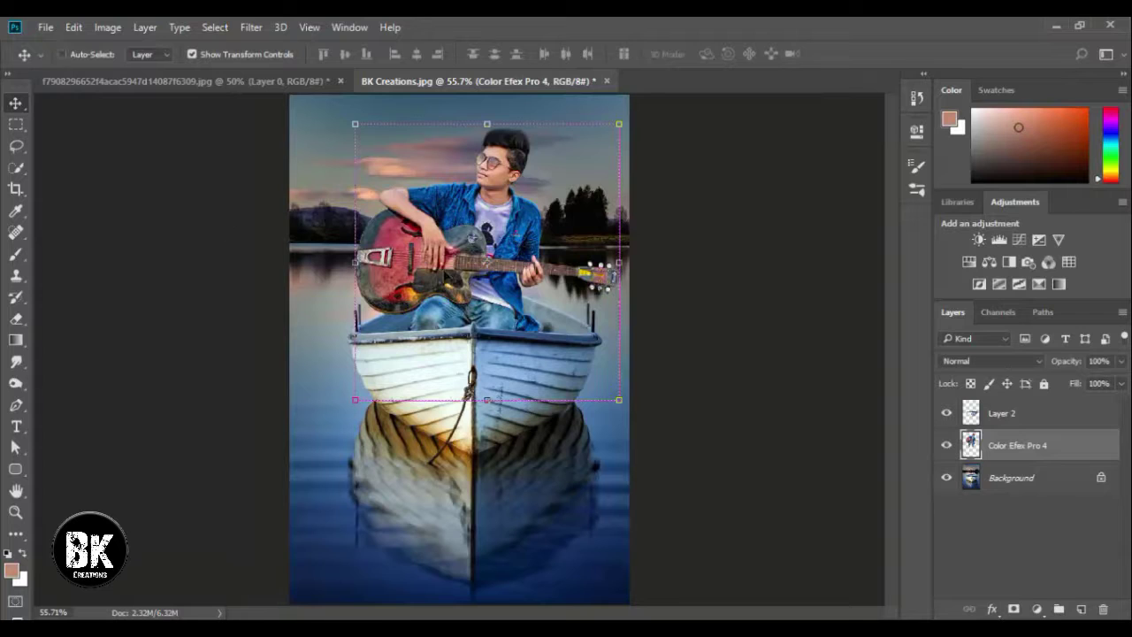
key("ctrl+plus")
key("ctrl+plus")
scroll(81, 284, "up", 6)
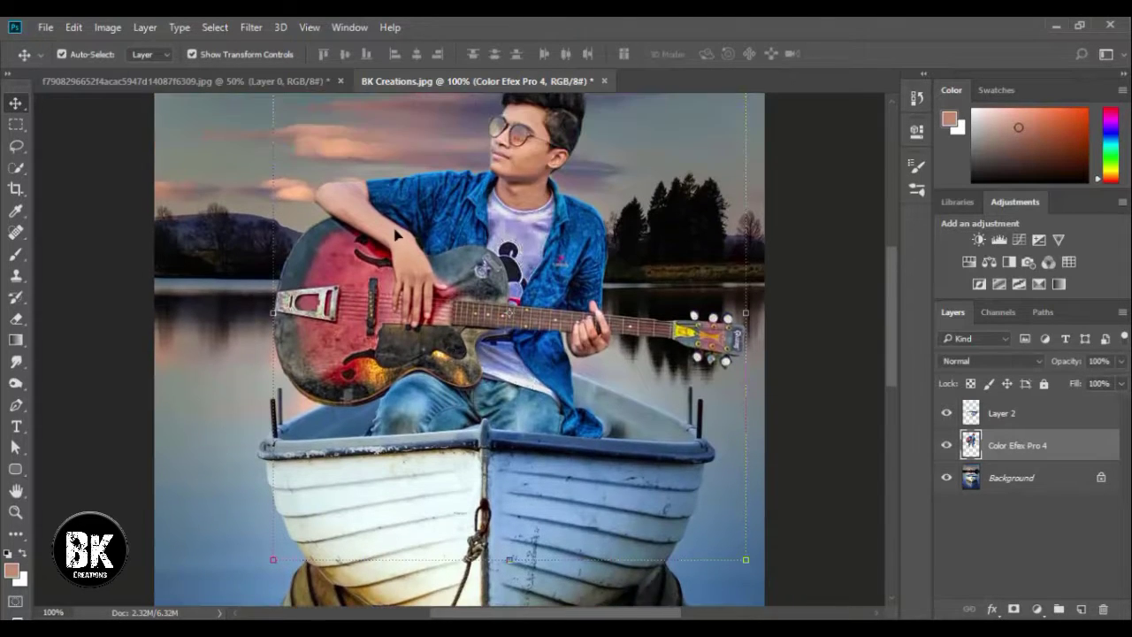
scroll(81, 284, "down", 2)
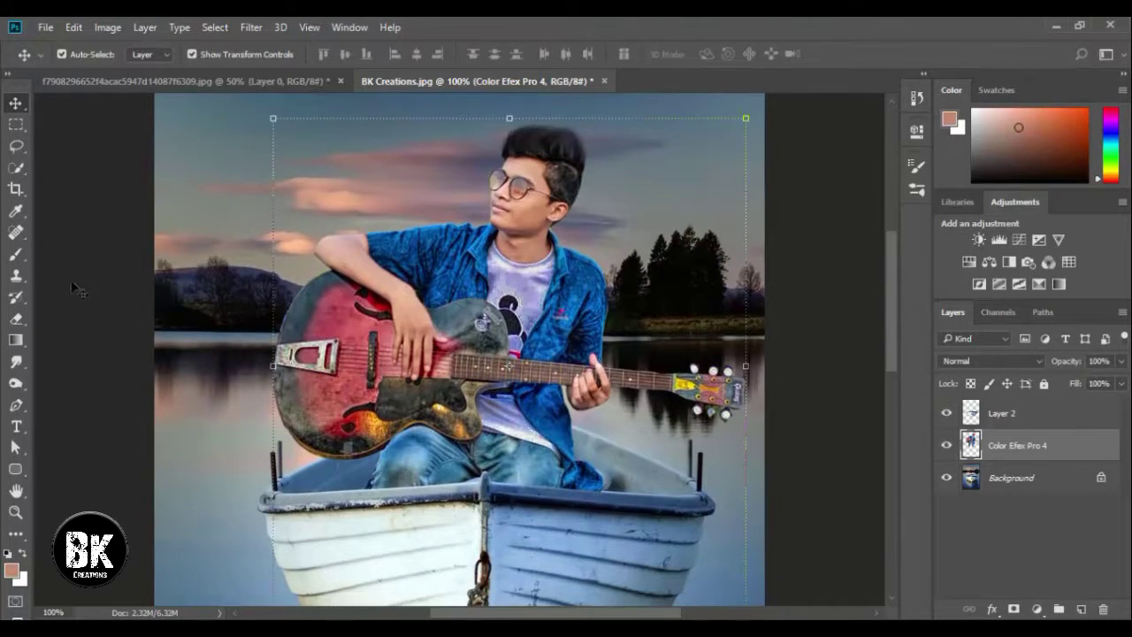
left_click(16, 169)
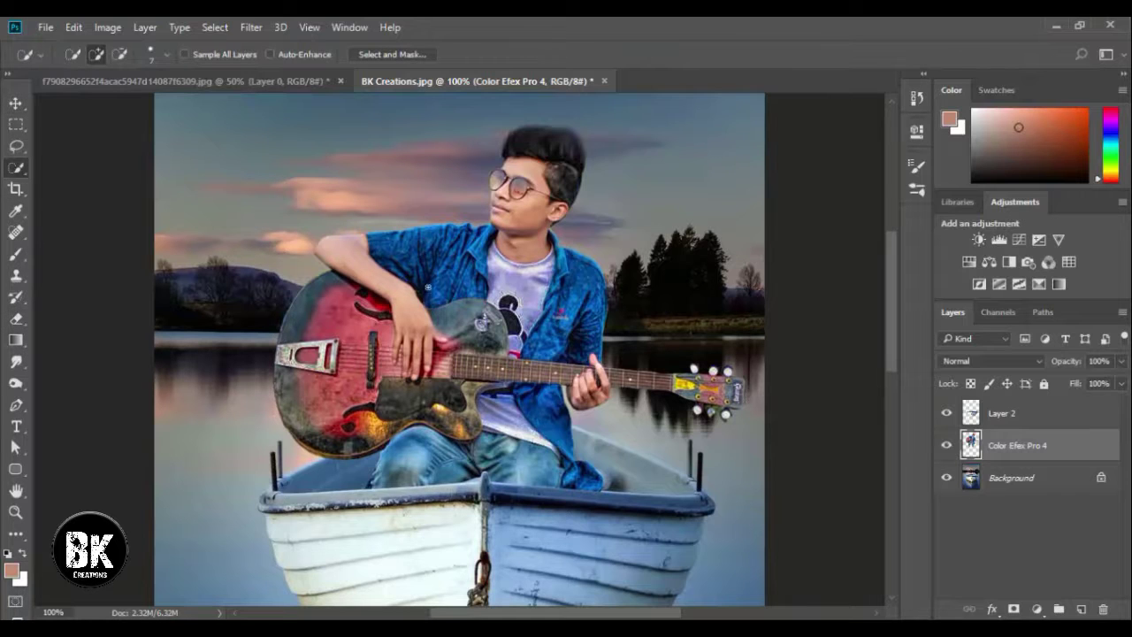
left_click(428, 251)
left_click_drag(428, 251, 472, 250)
mouse_move(400, 228)
left_mouse_down()
mouse_move(457, 222)
mouse_move(422, 219)
left_mouse_up()
key("ctrl+z")
left_click_drag(592, 294, 563, 259)
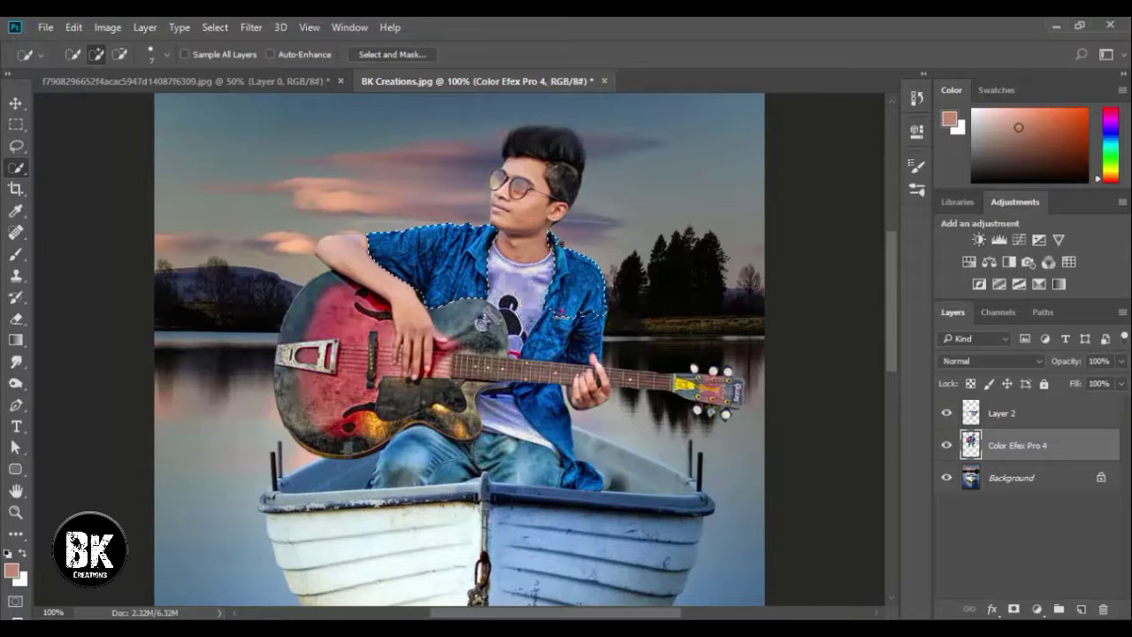
Extend the Quick Selection down the fretting arm's sleeve and the shirt front to the guitar neck
left_click_drag(601, 290, 686, 286)
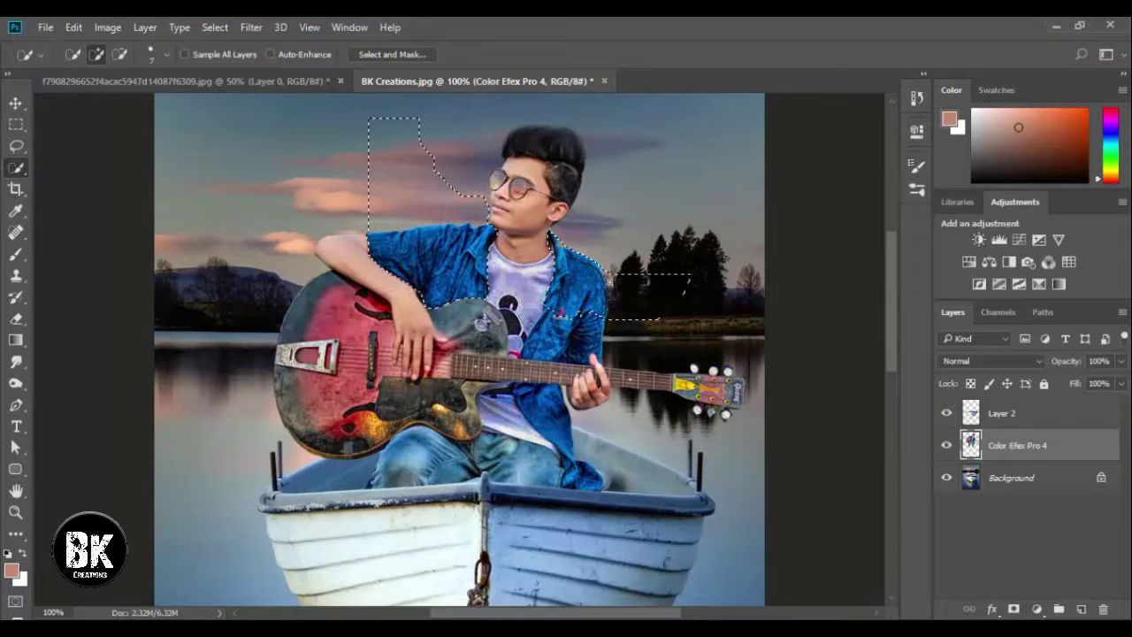
mouse_move(583, 252)
left_mouse_down()
mouse_move(594, 273)
mouse_move(556, 260)
left_mouse_up()
scroll(594, 272, "down", 3)
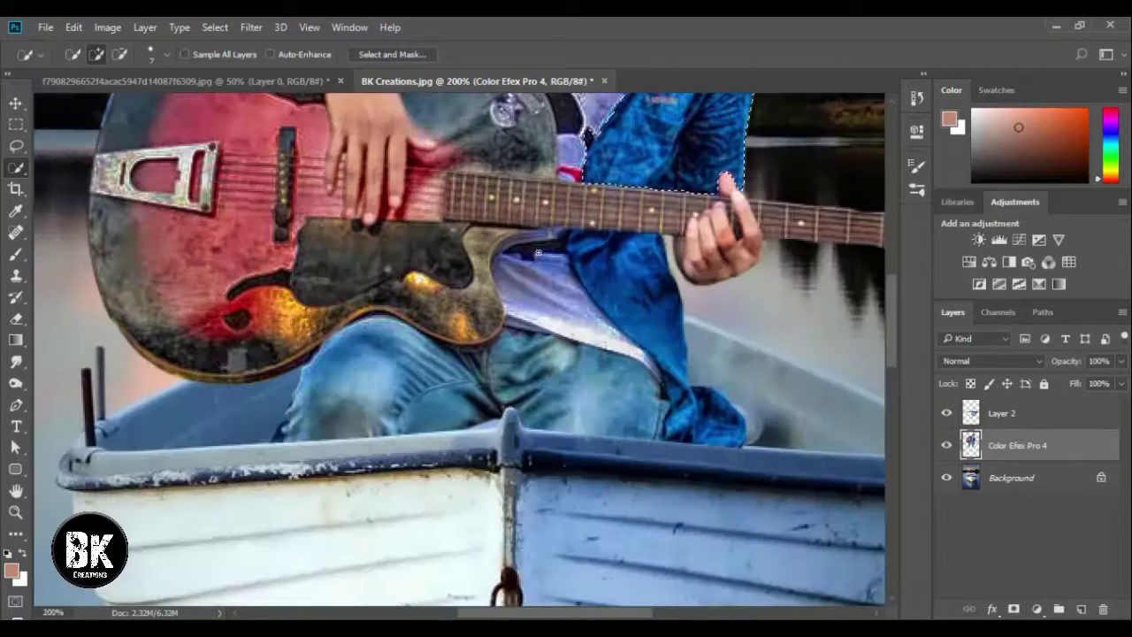
key("ctrl+plus")
scroll(538, 254, "up", 5)
scroll(538, 254, "right", 2)
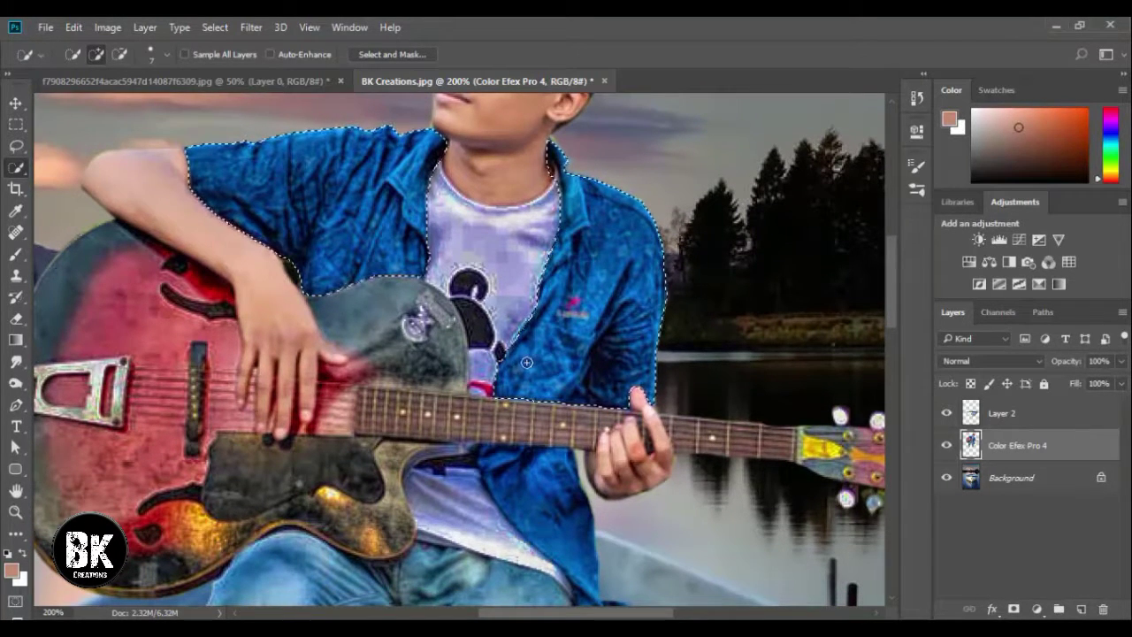
left_click_drag(517, 343, 528, 329)
key("ctrl+z")
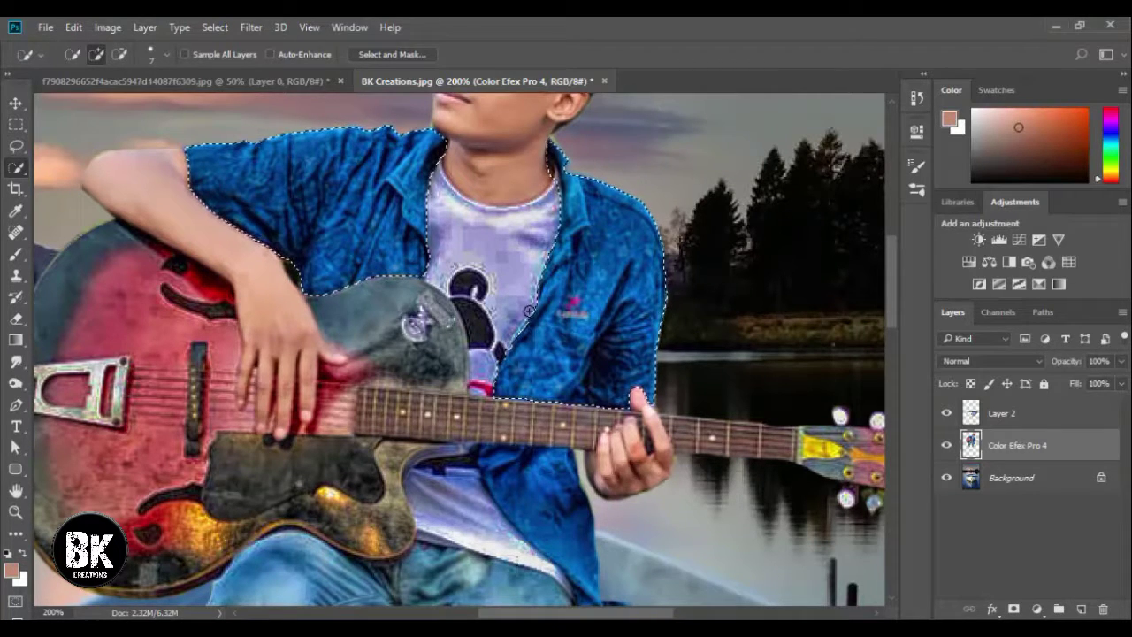
Add the shirt's lower flap beneath the guitar neck and its hem at the boat's rim to the selection
scroll(640, 212, "down", 1)
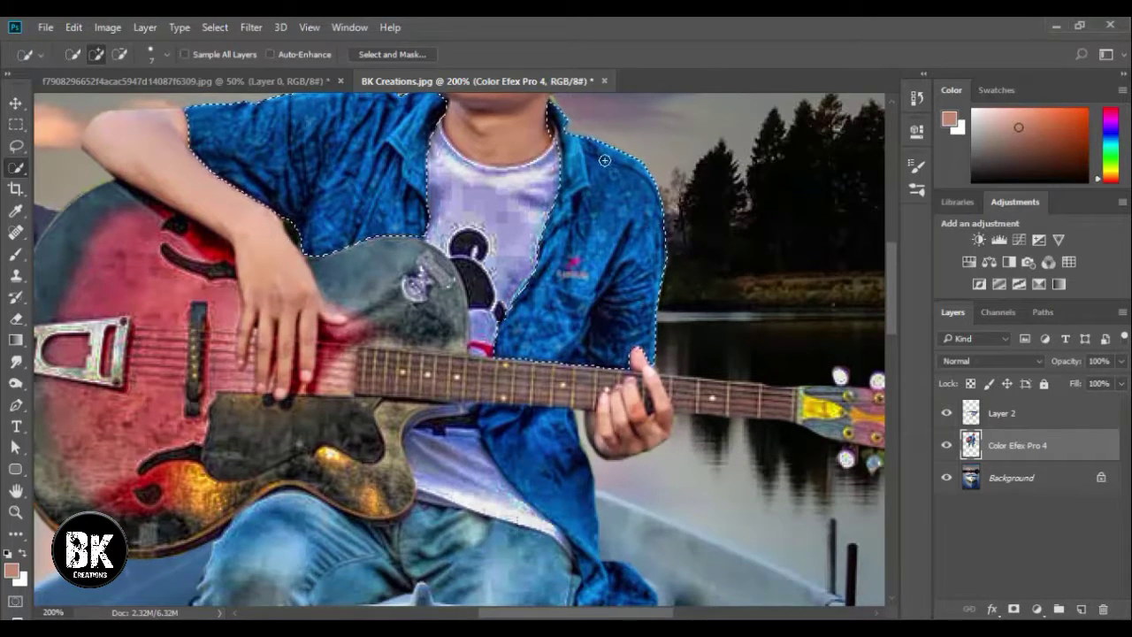
scroll(630, 199, "down", 2)
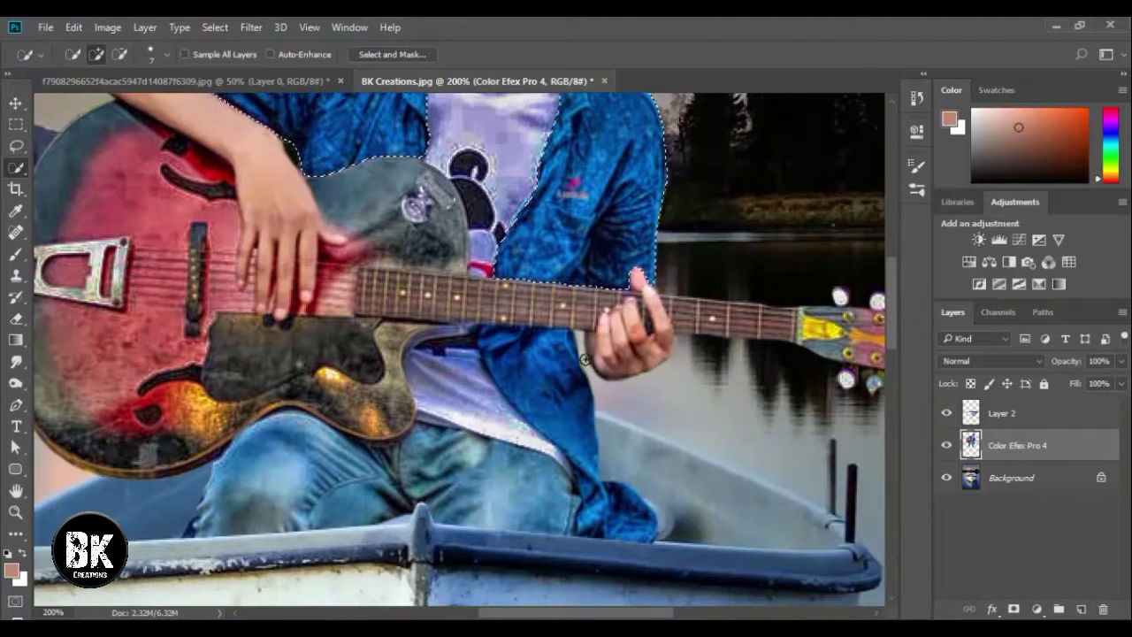
left_click_drag(563, 407, 492, 335)
key("ctrl+z")
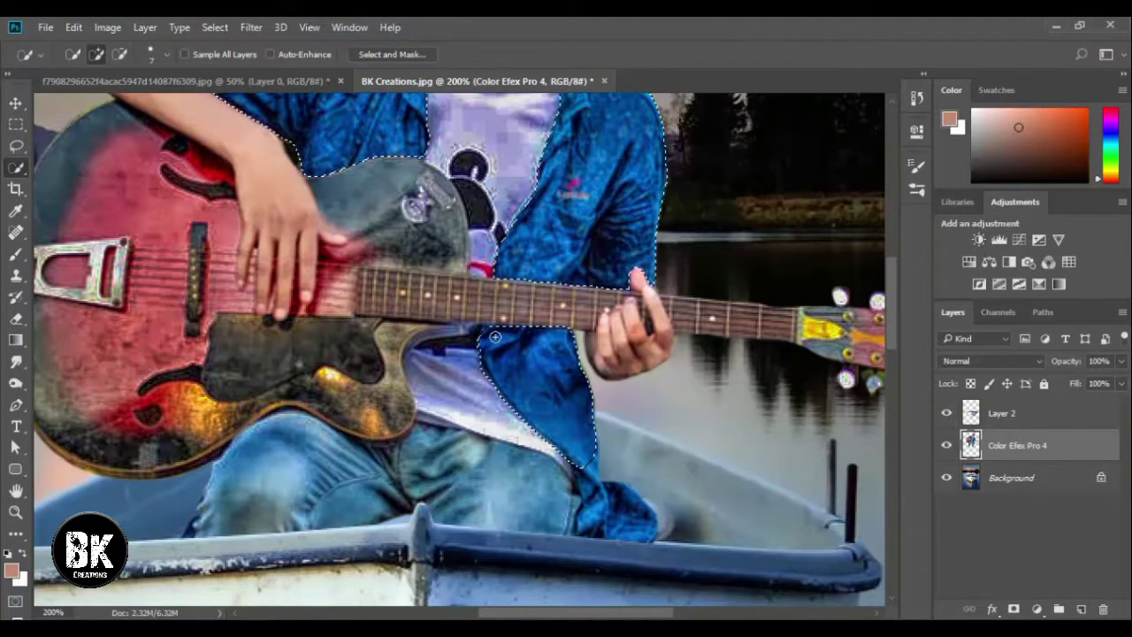
scroll(601, 391, "down", 2)
mouse_move(600, 392)
left_mouse_down()
mouse_move(625, 437)
mouse_move(587, 386)
mouse_move(616, 446)
mouse_move(592, 449)
mouse_move(655, 455)
left_mouse_up()
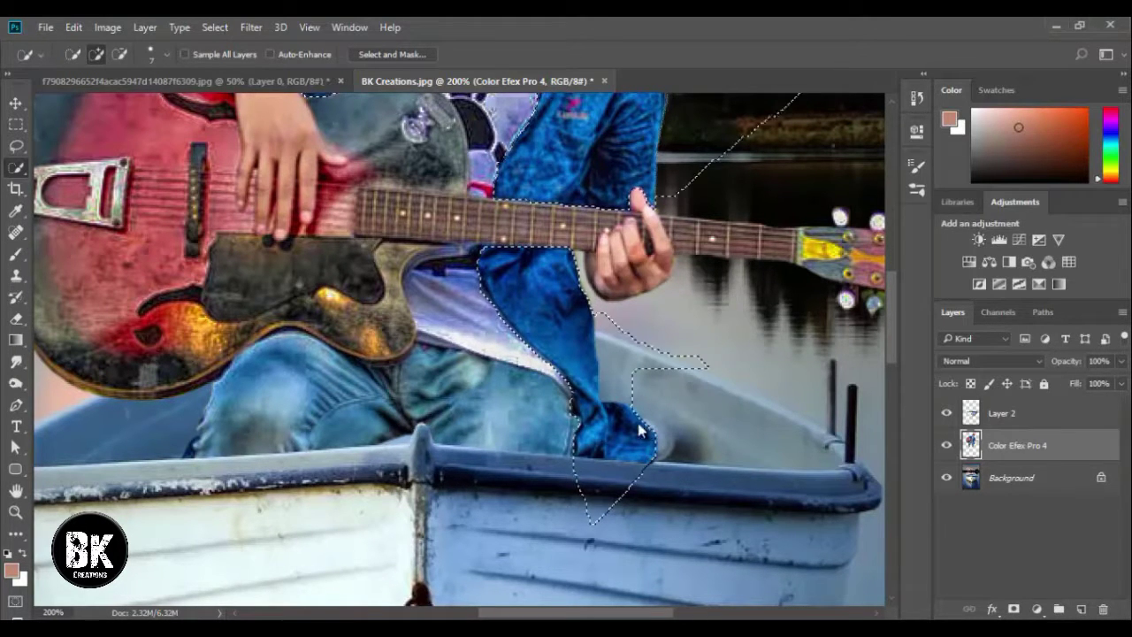
Subtract the stray area between the neck and the shirt collar from the selection
scroll(616, 412, "up", 2)
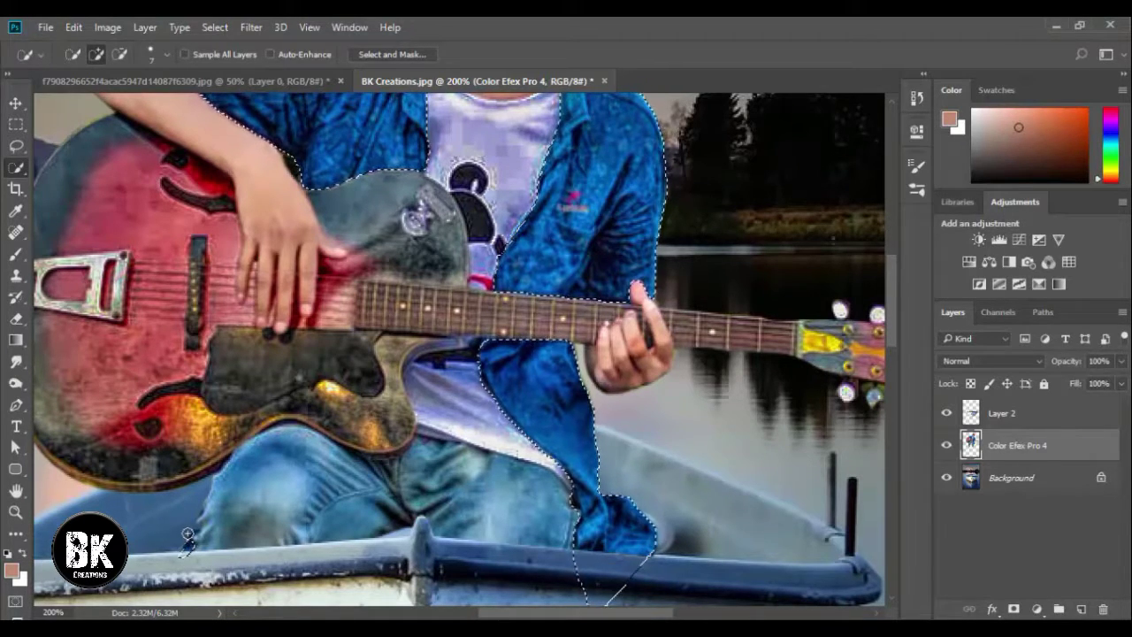
scroll(405, 439, "up", 3)
scroll(405, 440, "up", 1)
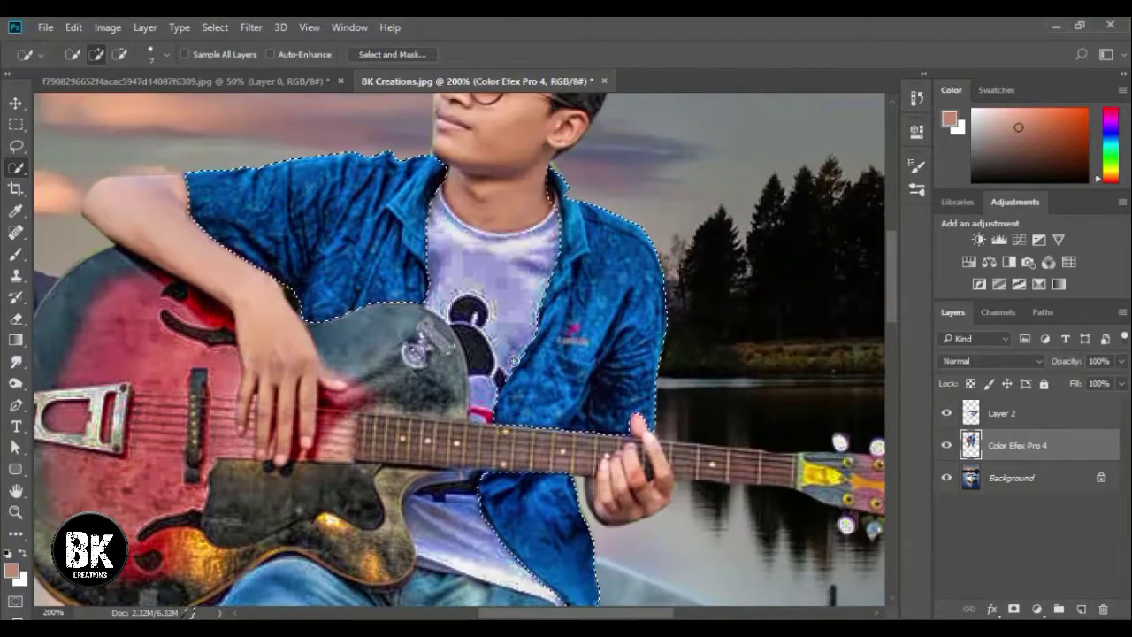
left_click(548, 191, "alt")
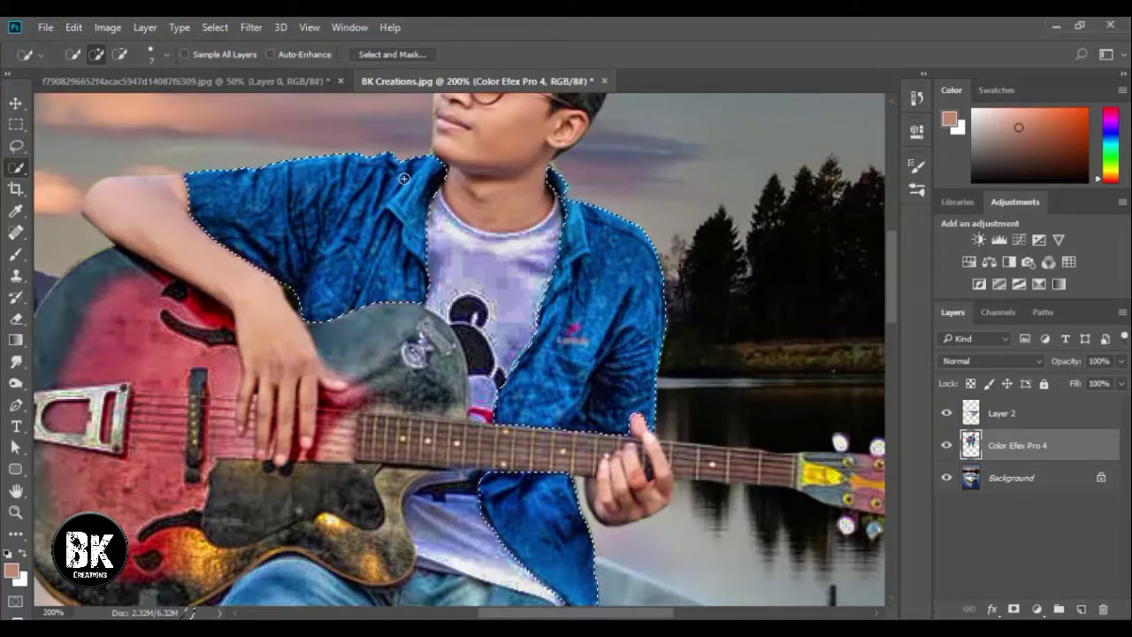
Add a Hue/Saturation adjustment layer limited to the selected shirt and set Hue to +145 to turn it red
key("ctrl+0")
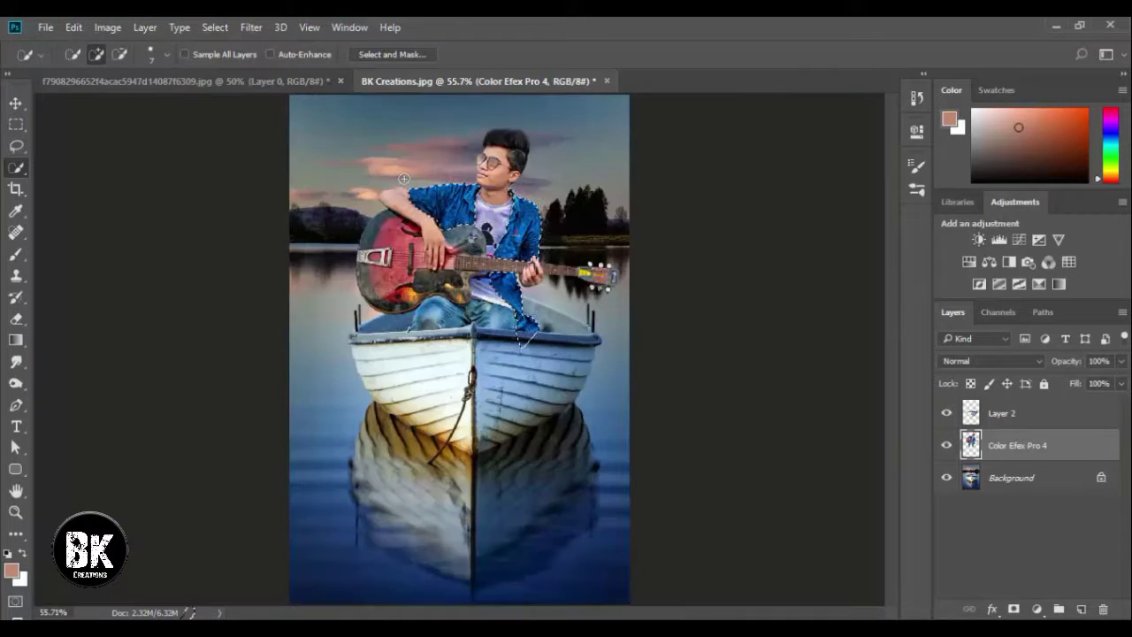
left_click(1037, 609)
left_click(1006, 414)
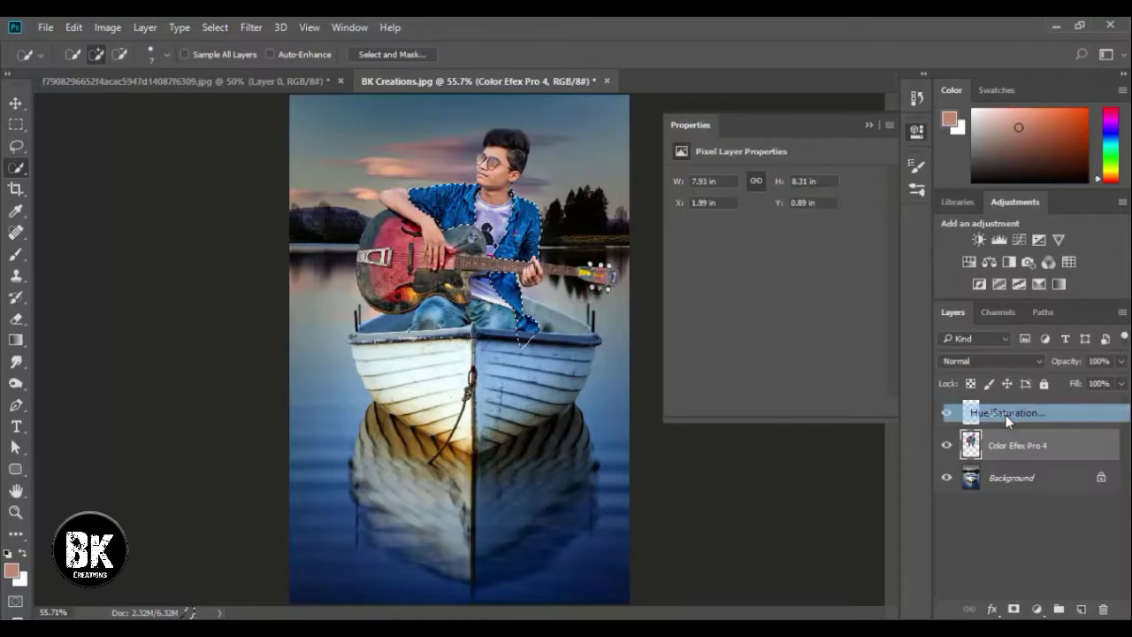
left_click_drag(774, 239, 862, 253)
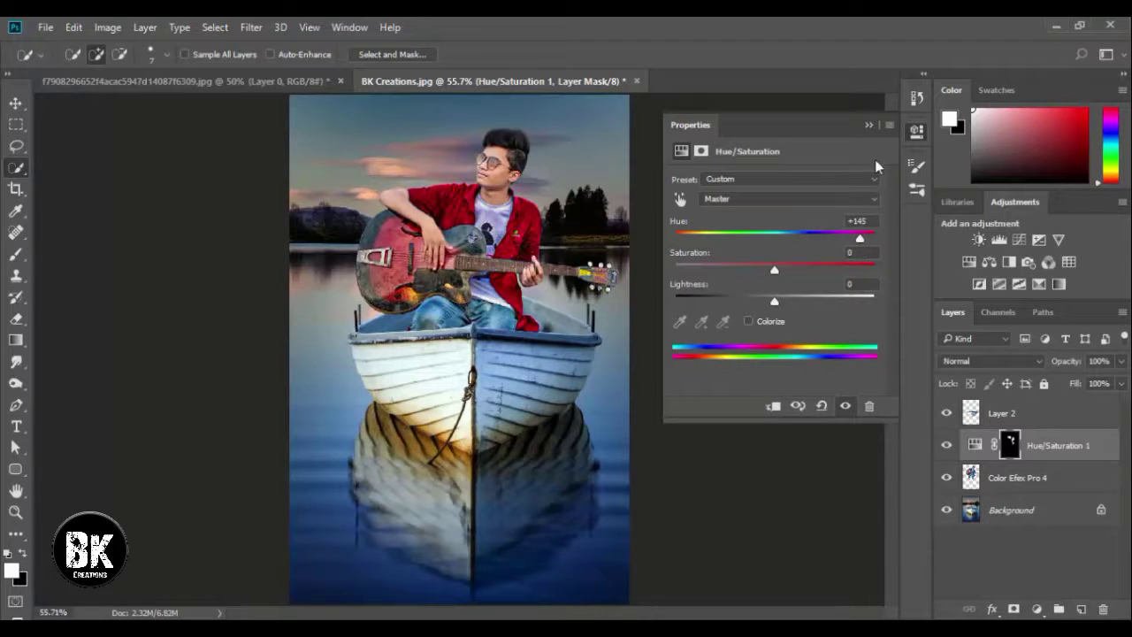
left_click(869, 126)
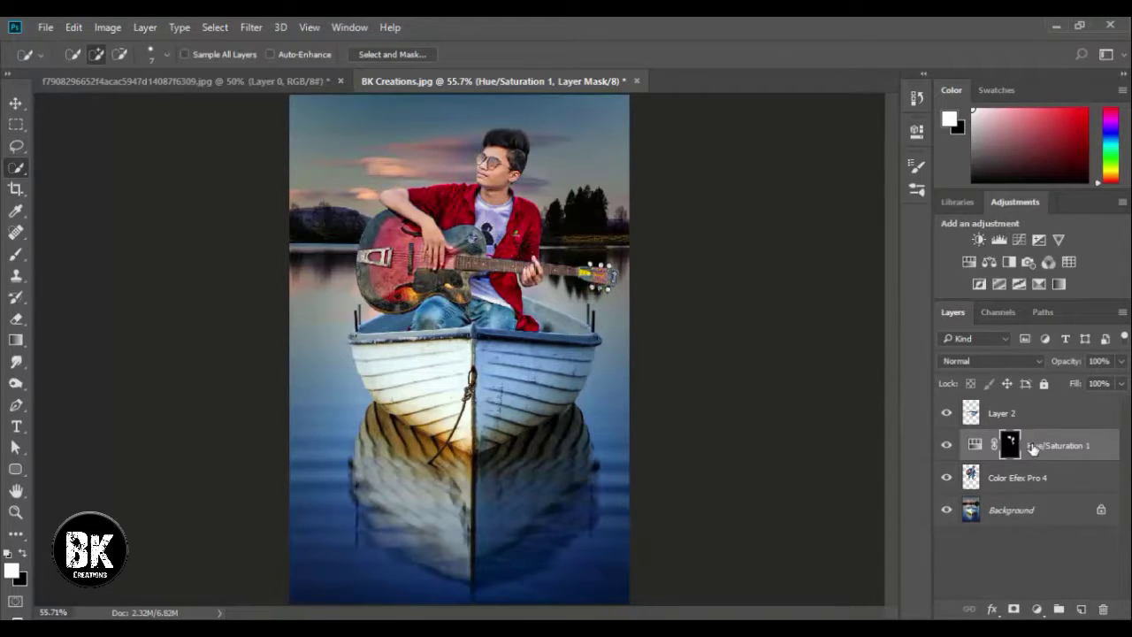
Set the shirt's Hue/Saturation adjustment opacity to 90% and merge it with the Color Efex Pro 4 guitarist layer
left_click(1032, 449)
mouse_move(1074, 367)
left_mouse_down()
mouse_move(1065, 367)
mouse_move(1098, 368)
mouse_move(1075, 367)
left_mouse_up()
left_click(1060, 479, "shift")
right_click(1060, 479)
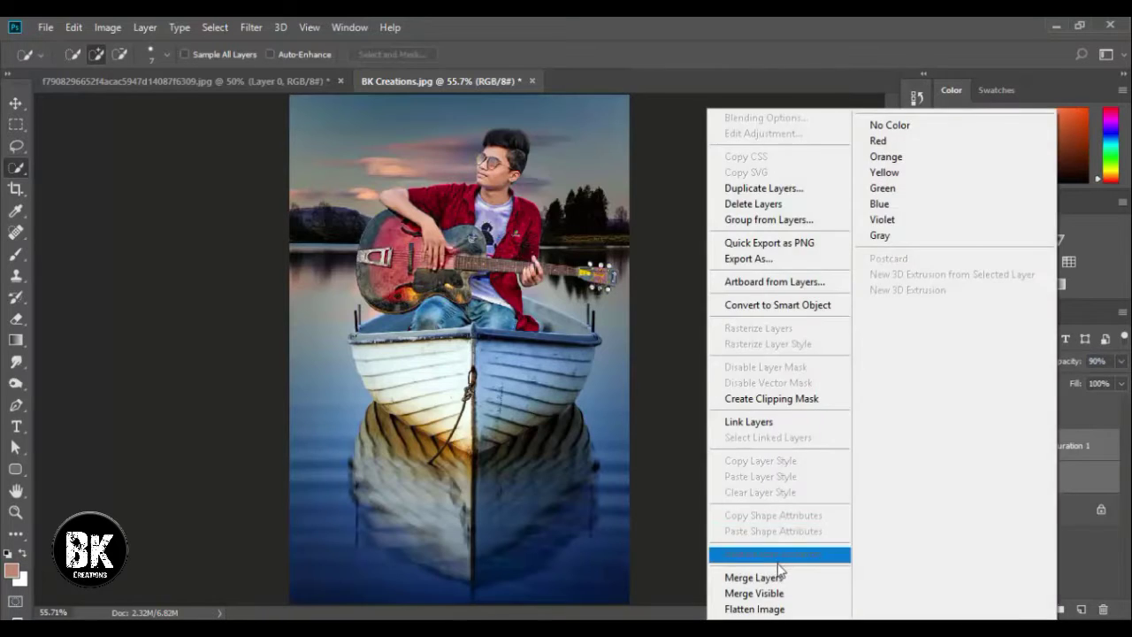
left_click(776, 575)
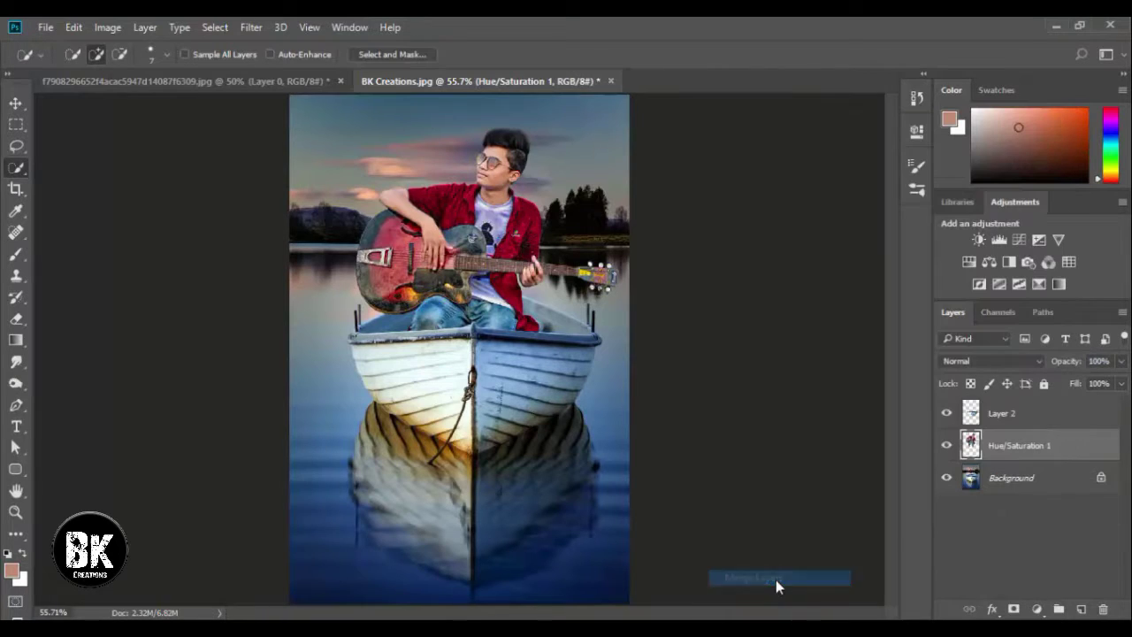
Open the merged guitarist layer in the Camera Raw Filter and set Temperature to +8 and Tint to +7
left_click(17, 104)
key("ctrl+1")
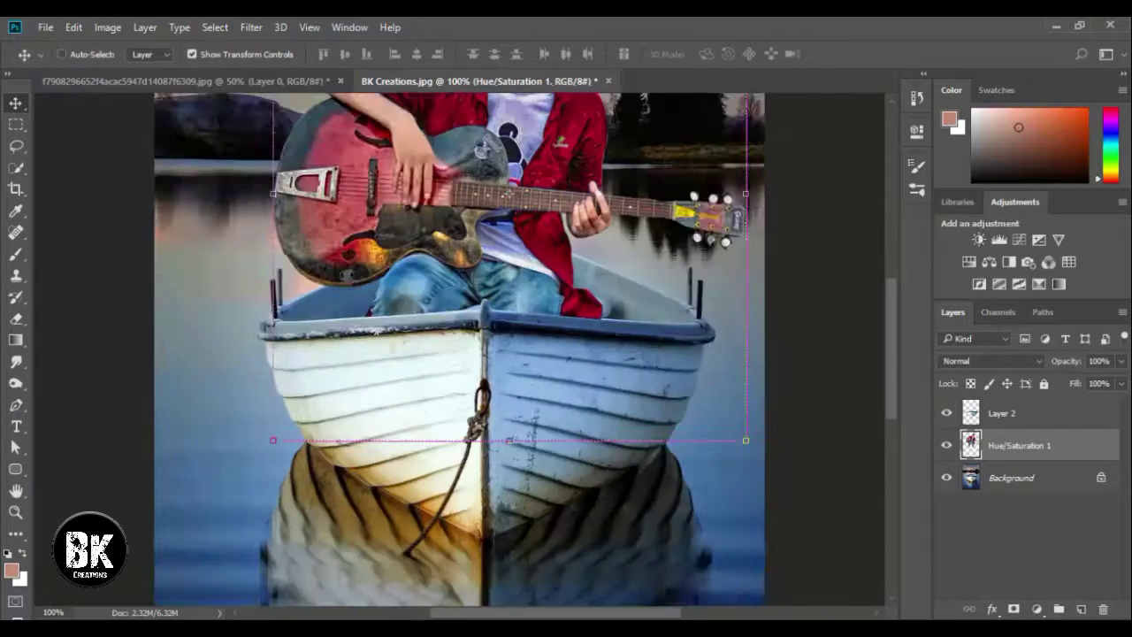
key("ctrl+minus")
key("ctrl+minus")
key("ctrl+minus")
key("ctrl+plus")
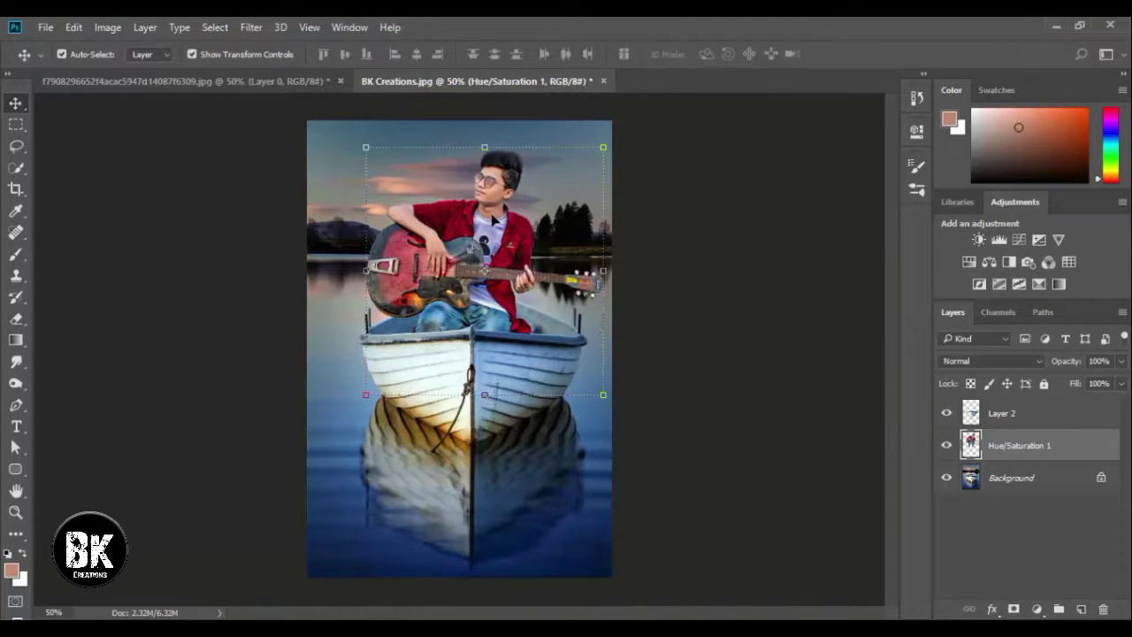
left_click(251, 26)
left_click(293, 121)
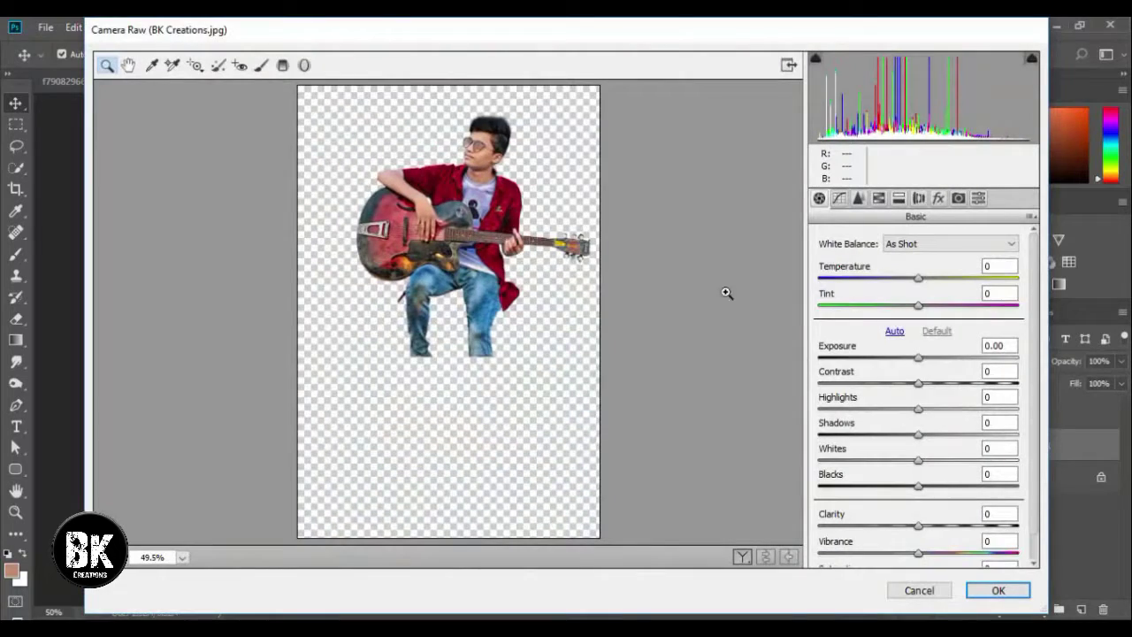
left_click(482, 237)
left_click(478, 235)
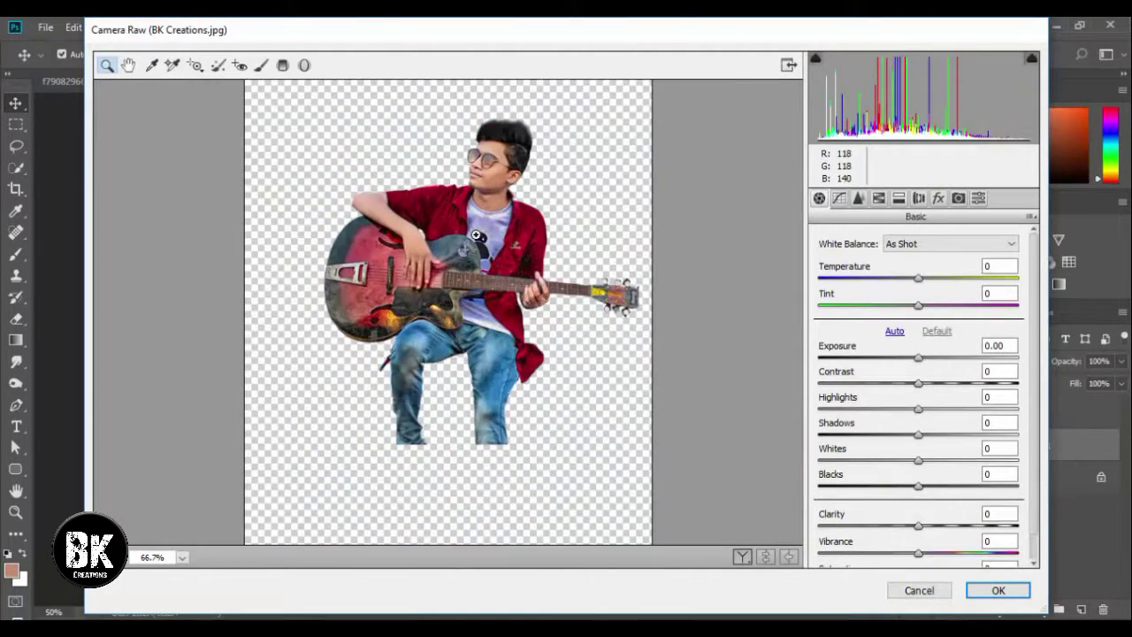
left_click(476, 235)
scroll(476, 235, "down", 3)
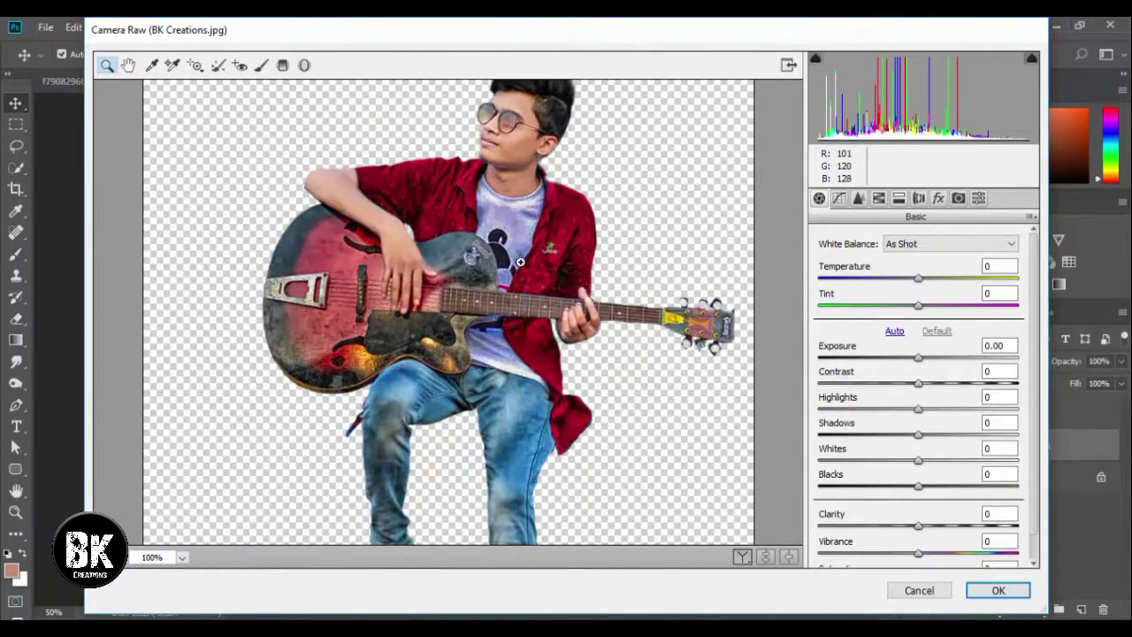
left_click_drag(920, 280, 925, 309)
Set the guitarist's Exposure to +0.05, Contrast -15, Highlights +12, Shadows +18, Blacks +8 and sharpening amount 18, and apply the filter
left_click_drag(918, 358, 933, 448)
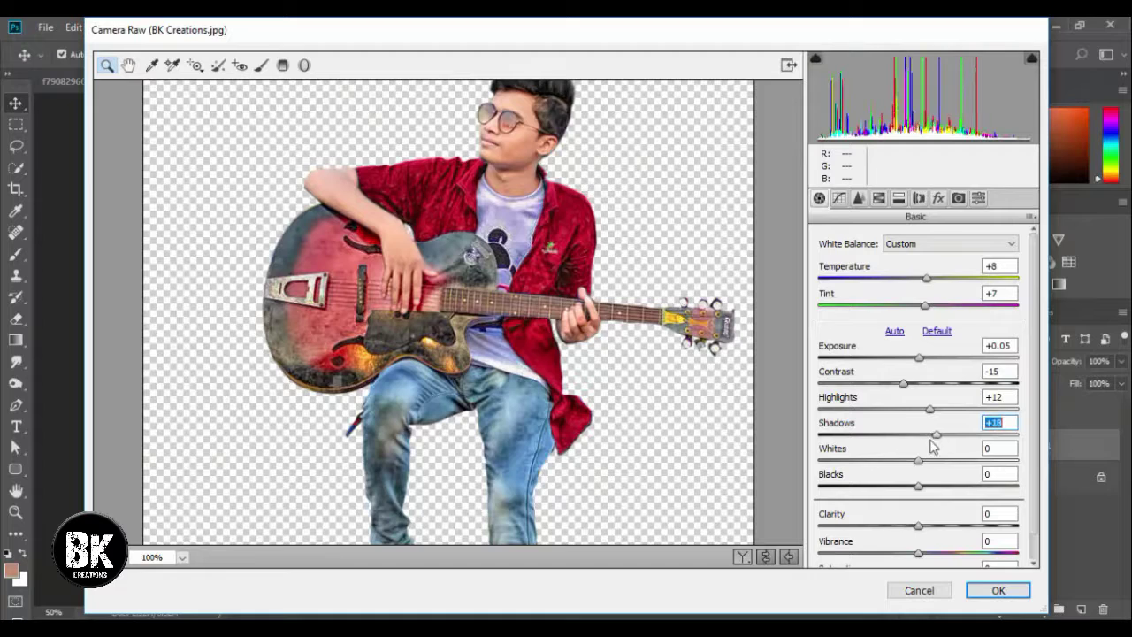
left_click_drag(912, 493, 919, 528)
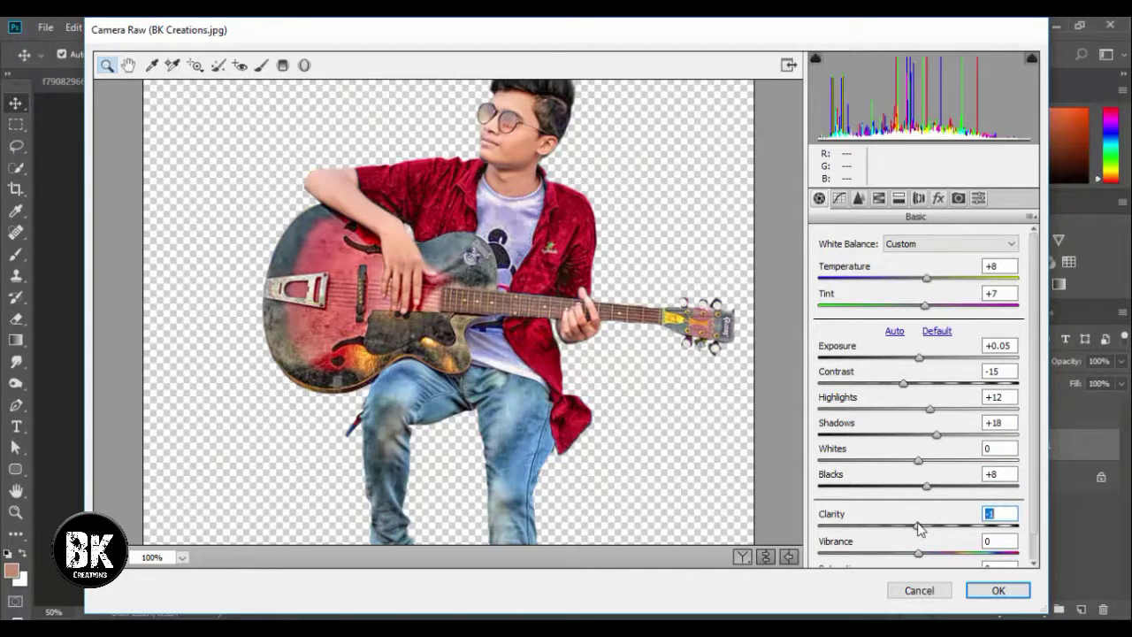
left_click(858, 198)
left_click_drag(825, 265, 847, 265)
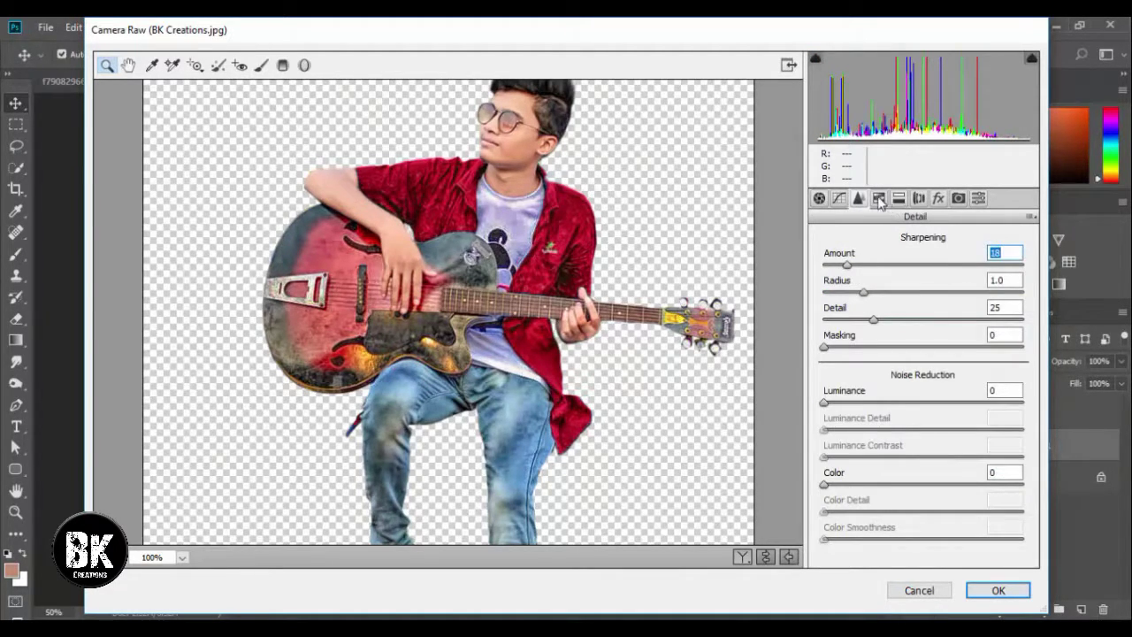
left_click(997, 590)
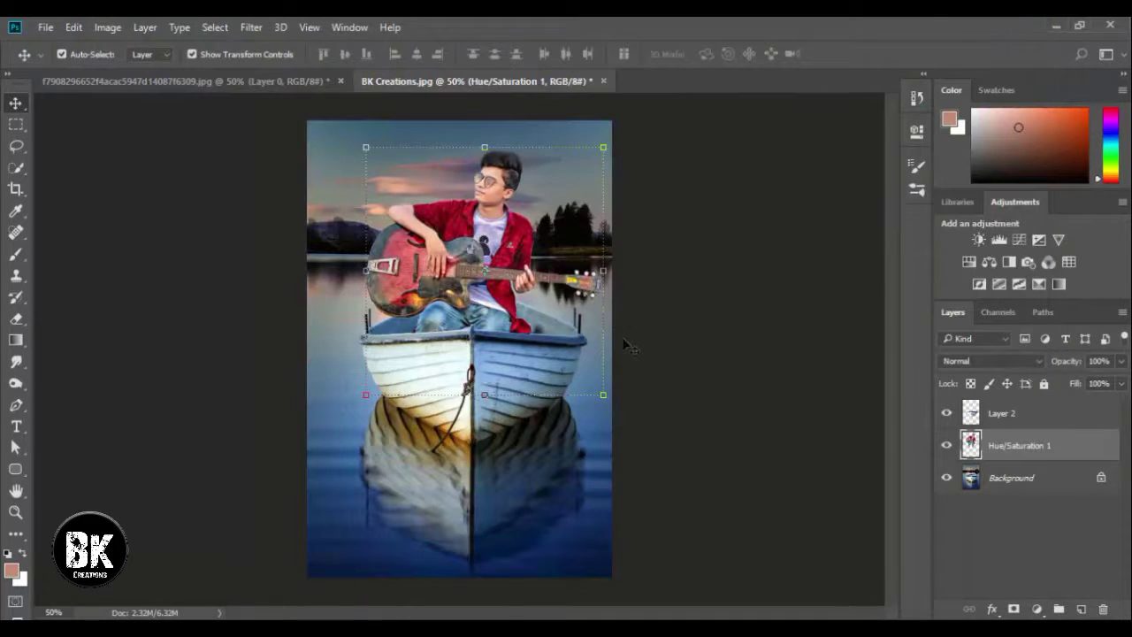
left_click(696, 289)
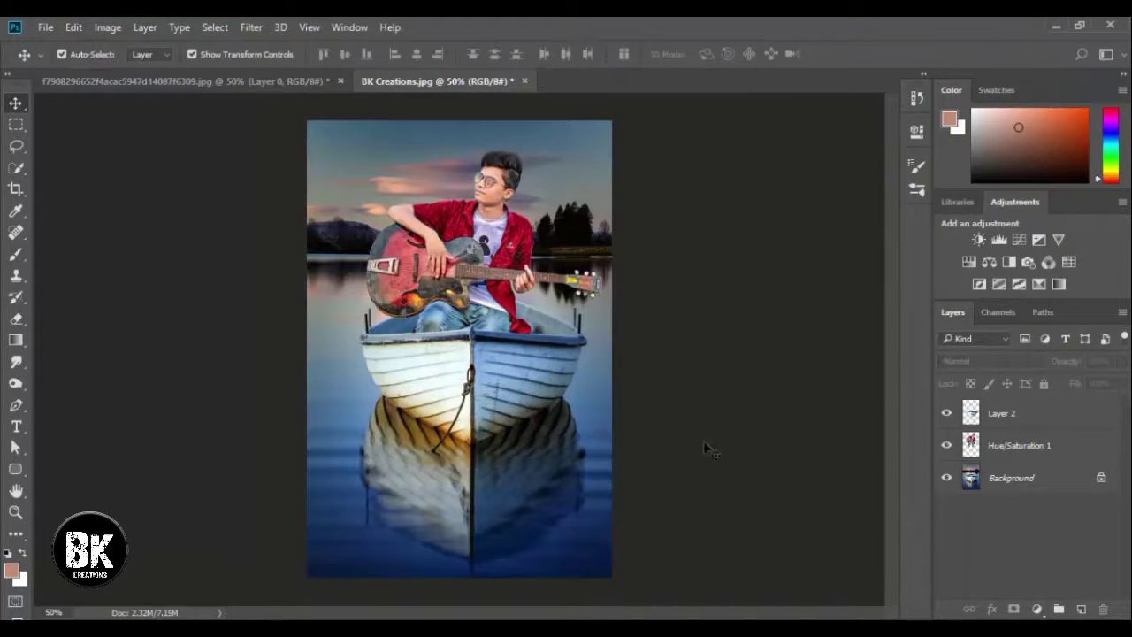
Unlock the Background as a normal layer and open it in the Camera Raw Filter with Temperature +8 and Tint +6
double_click(1021, 488, "alt")
left_click(249, 26)
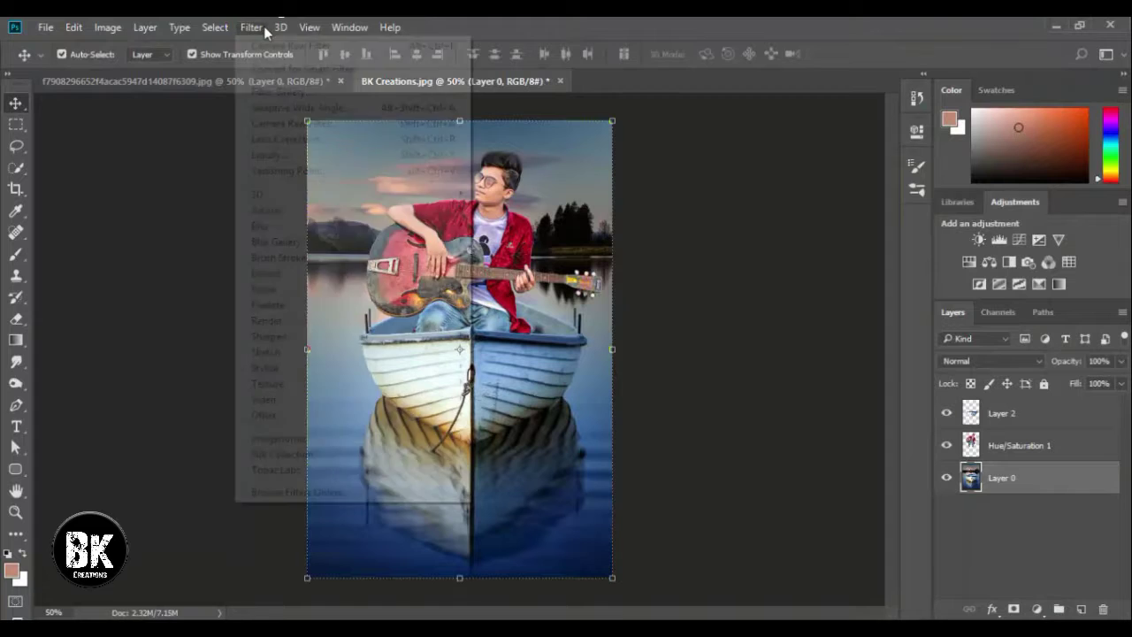
left_click(310, 122)
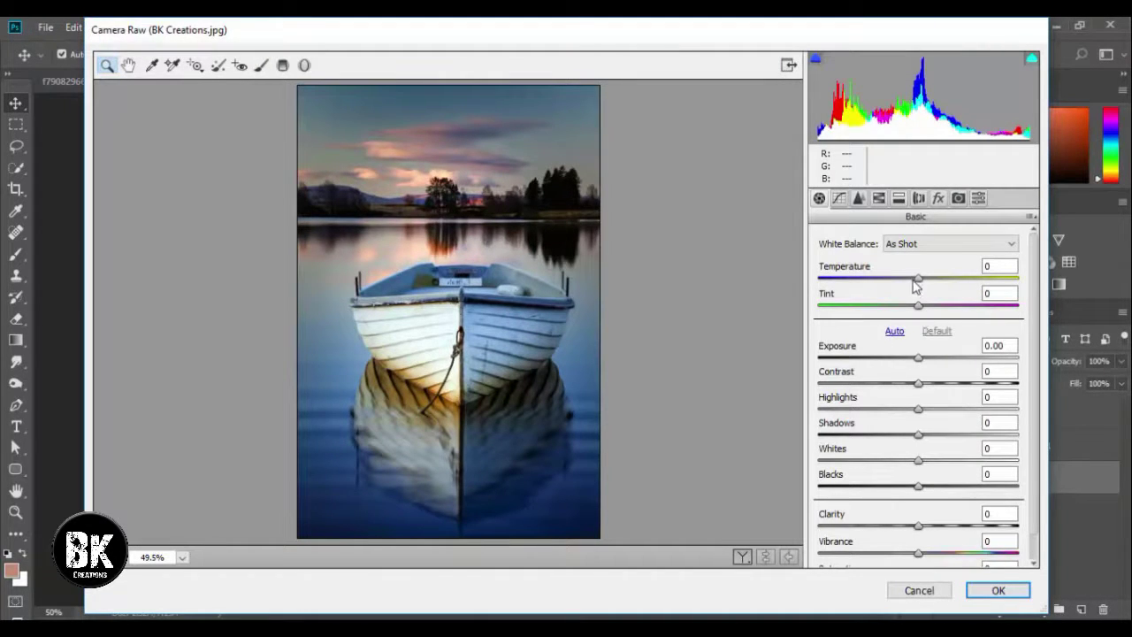
left_click_drag(916, 278, 924, 305)
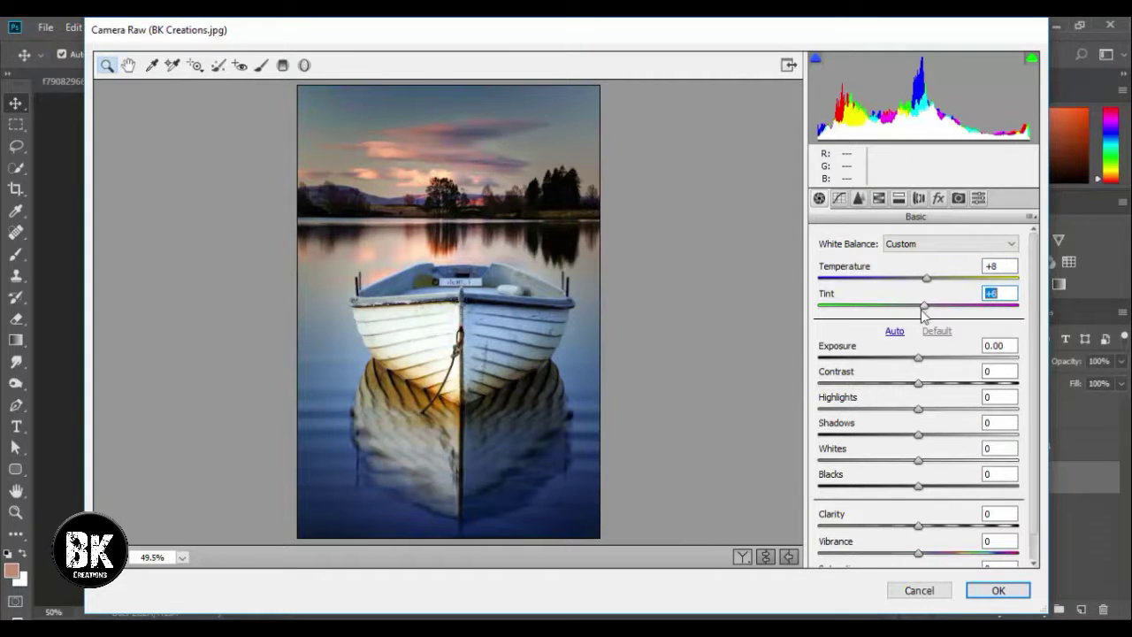
Set the boat background's Contrast to -13, adjust Exposure and Highlights, raise Shadows and Vibrance, and lower Blacks
left_click_drag(918, 384, 922, 358)
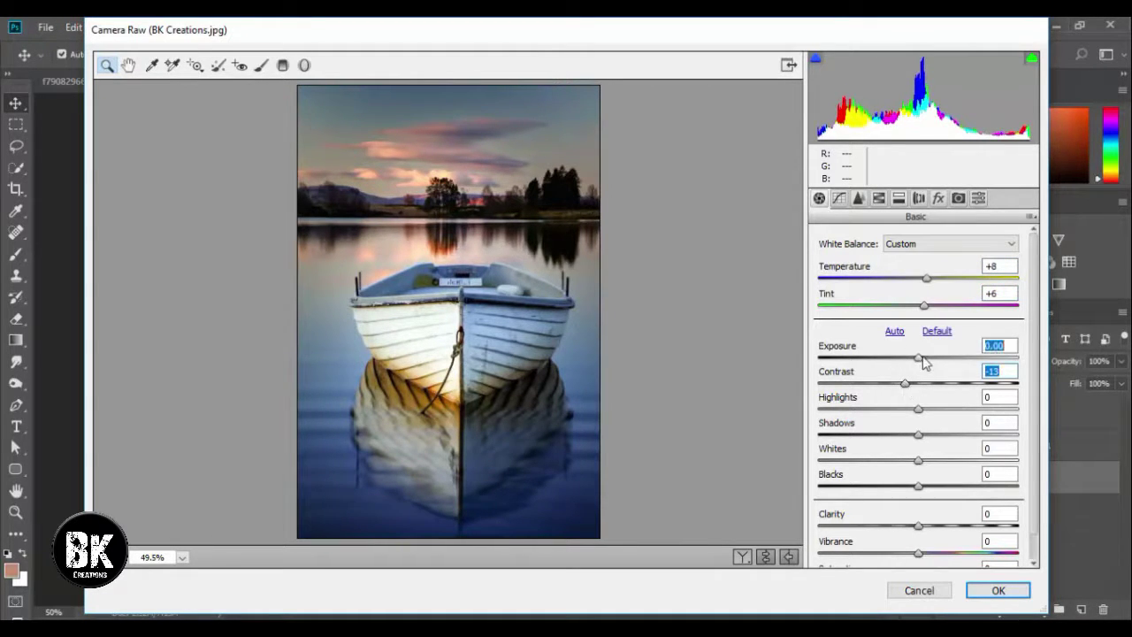
left_click_drag(918, 408, 941, 434)
left_click_drag(918, 486, 892, 485)
left_click_drag(918, 553, 957, 554)
Set the background's sharpening amount to 22, adjust its post-crop vignetting, and apply the Camera Raw Filter
left_click(878, 198)
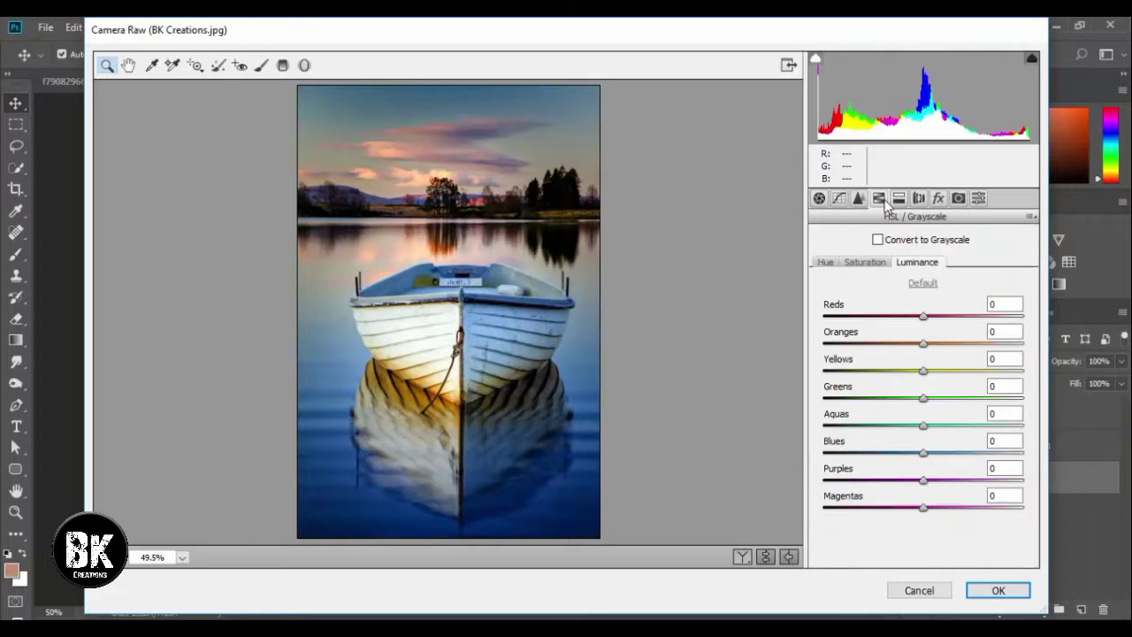
left_click(858, 198)
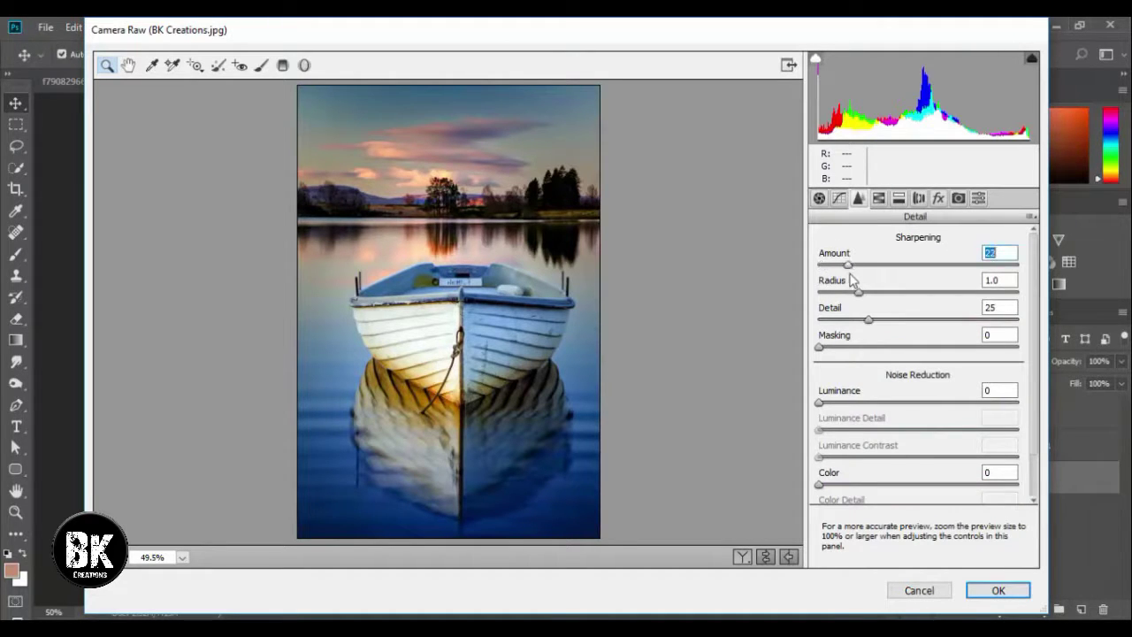
left_click(939, 198)
left_click_drag(919, 413, 947, 467)
left_click(995, 590)
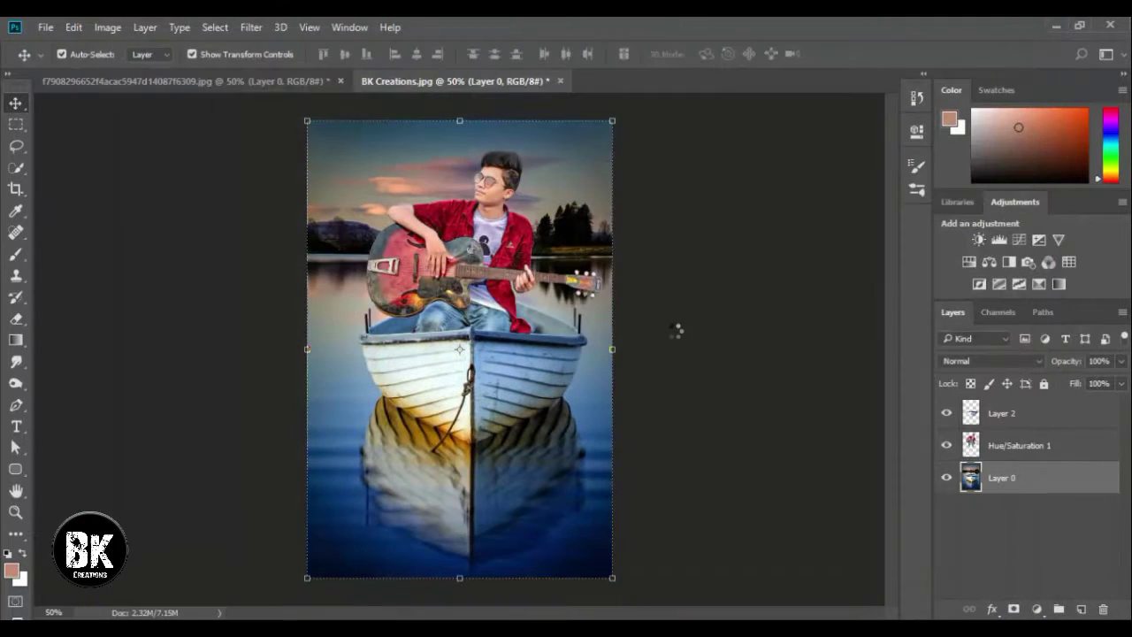
left_click(498, 202)
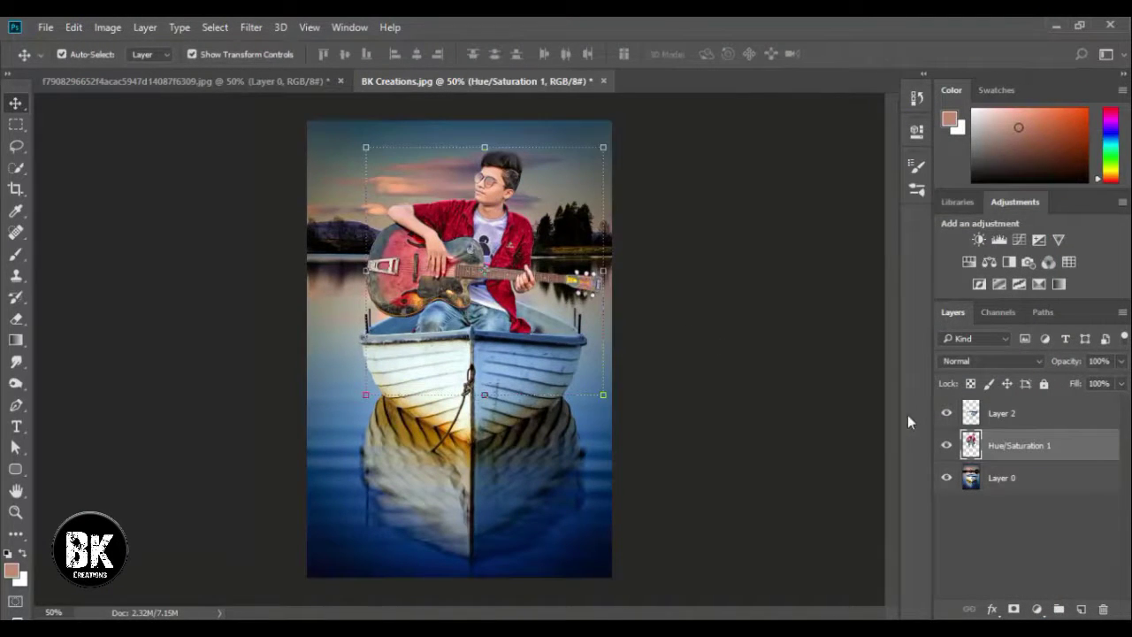
left_click(1010, 482)
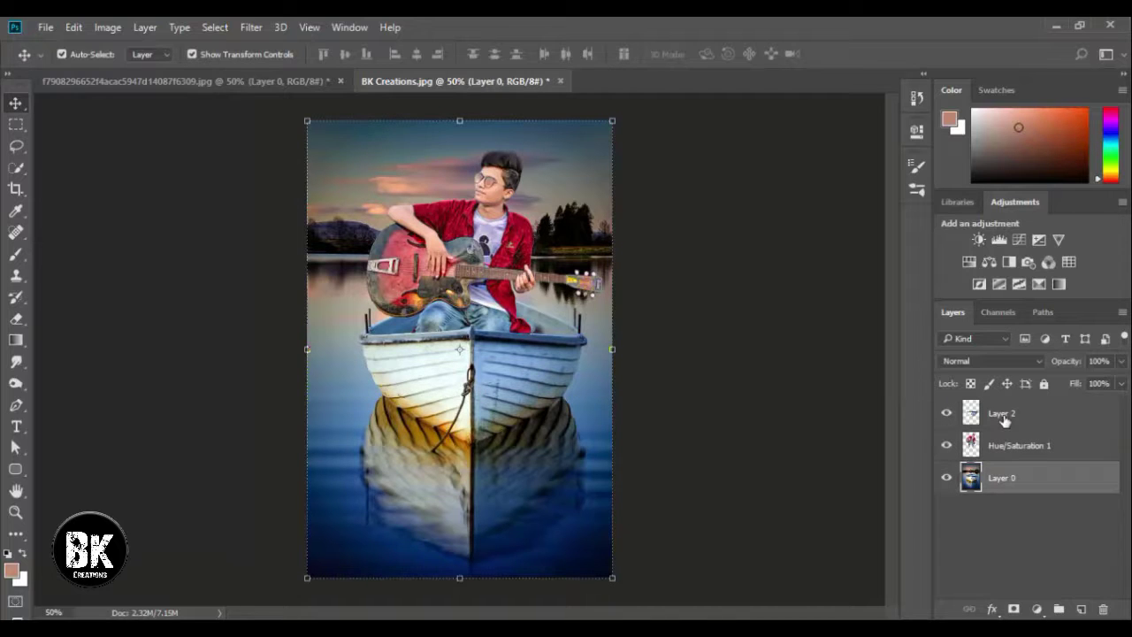
left_click(1006, 414)
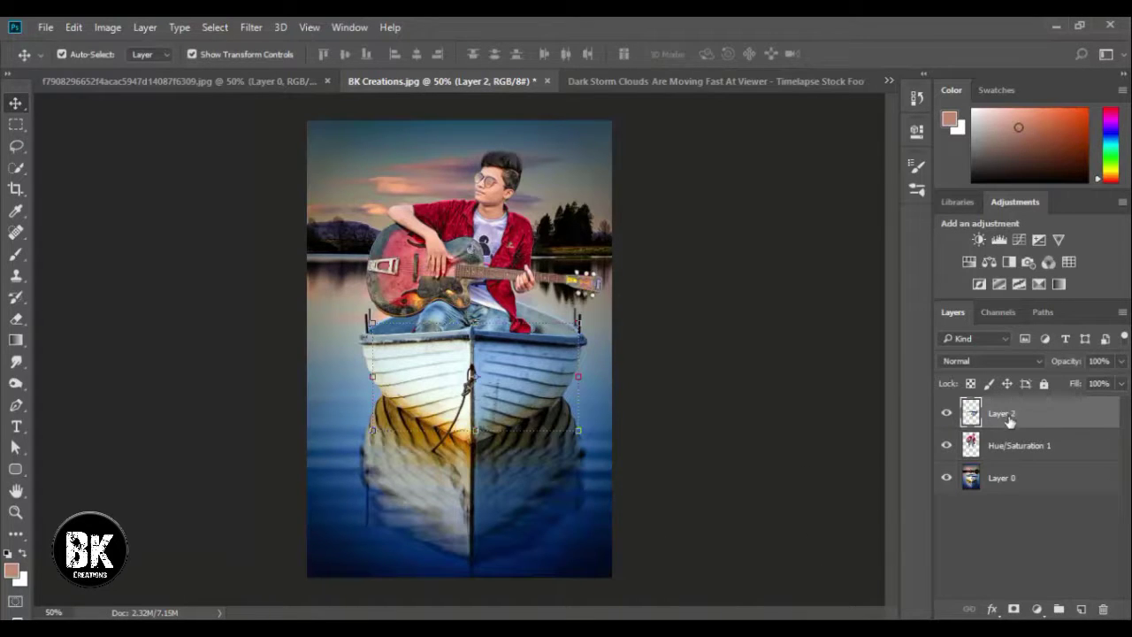
left_click(1008, 449)
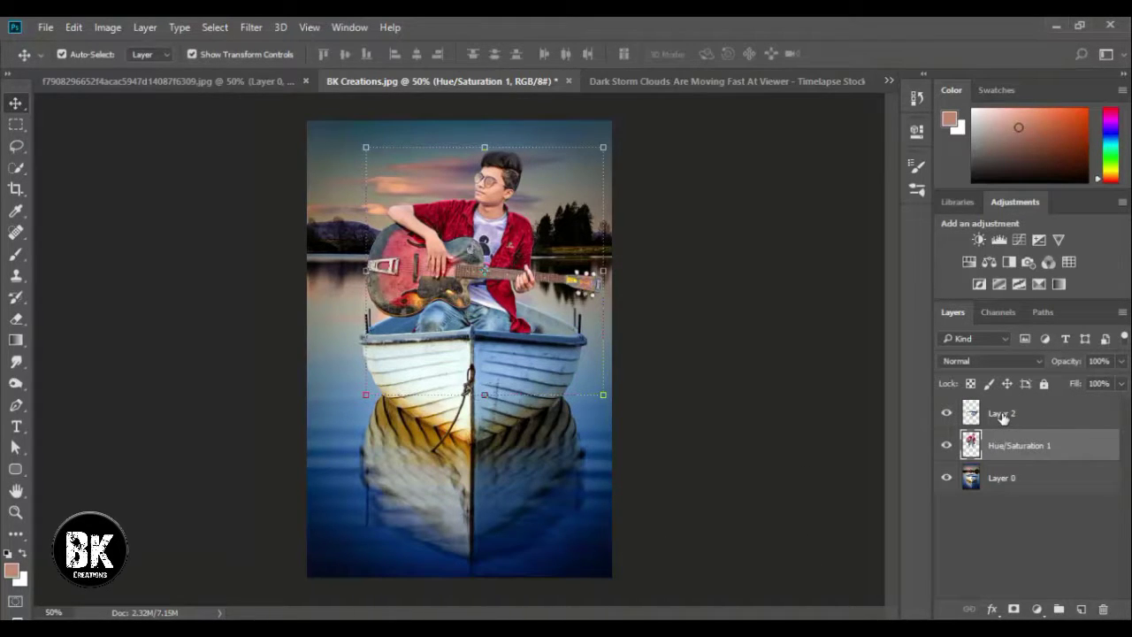
left_click(1003, 416)
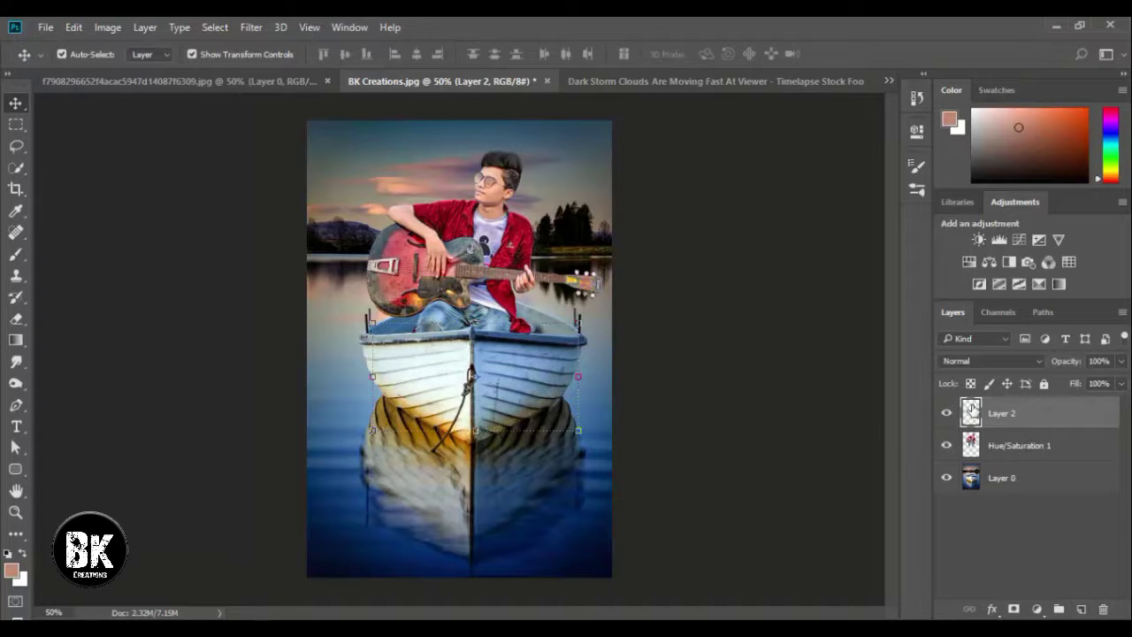
left_click(756, 382)
key("ctrl+minus")
key("ctrl+minus")
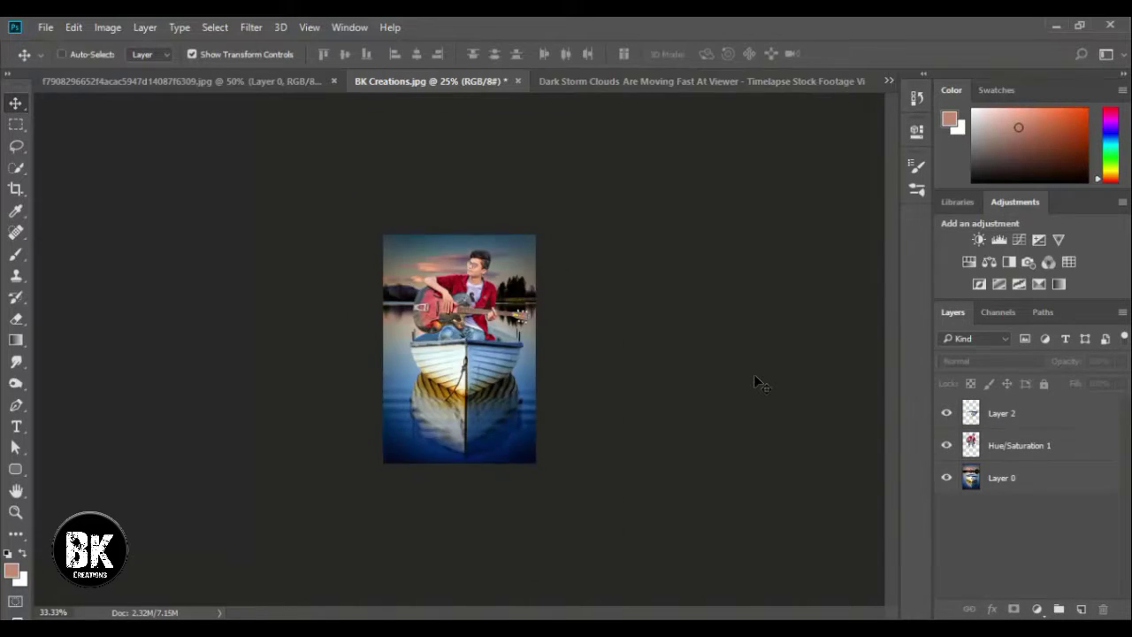
key("ctrl+plus")
key("ctrl+plus")
key("ctrl+minus")
key("ctrl+plus")
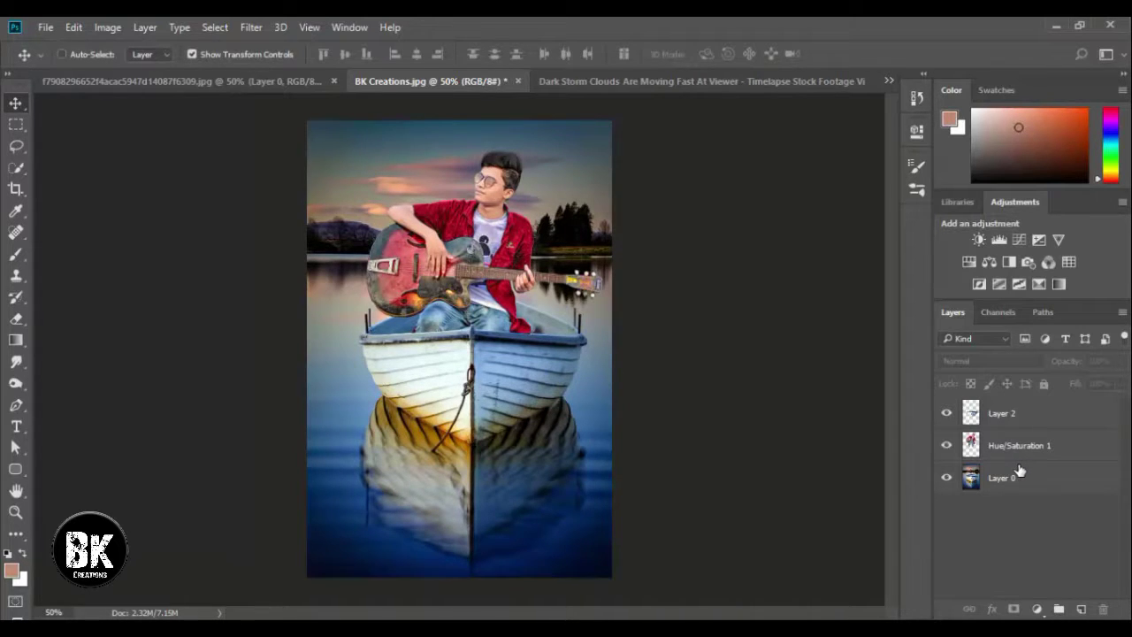
Stamp all visible layers into a new top layer and open it in the Camera Raw Filter with Temperature +7
key("ctrl+shift+alt+e")
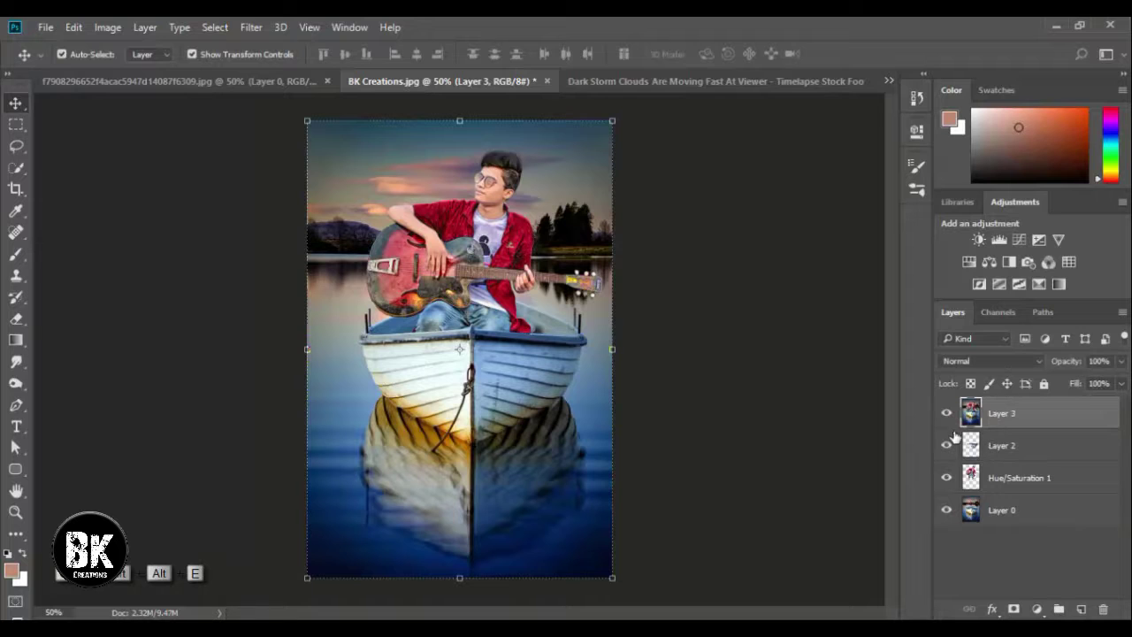
left_click(252, 27)
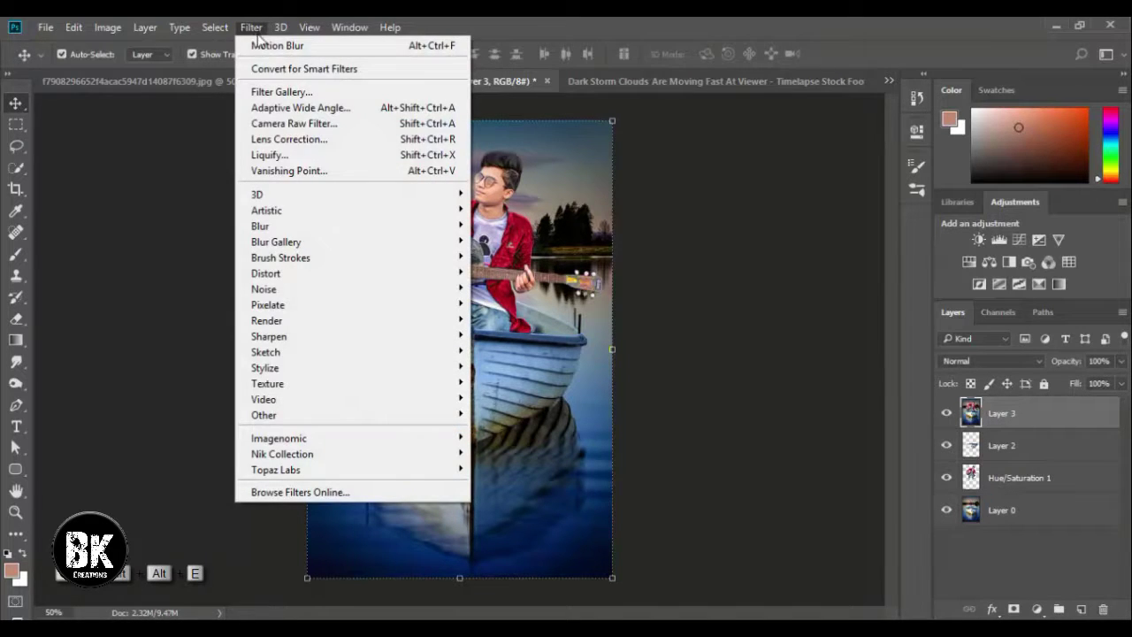
left_click(307, 123)
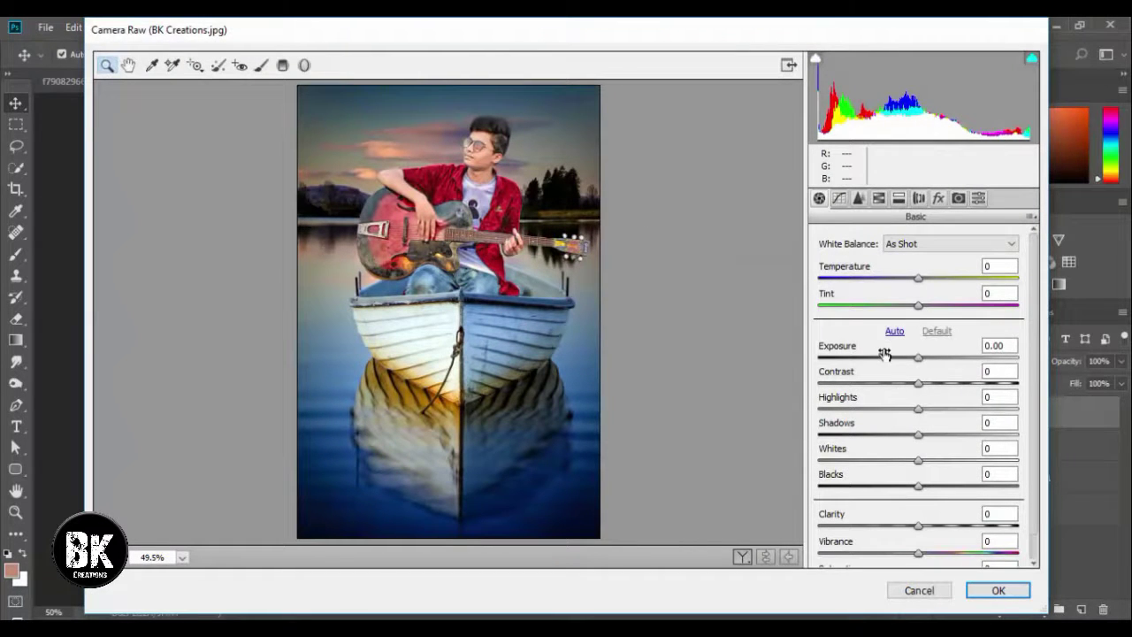
left_click_drag(919, 278, 925, 278)
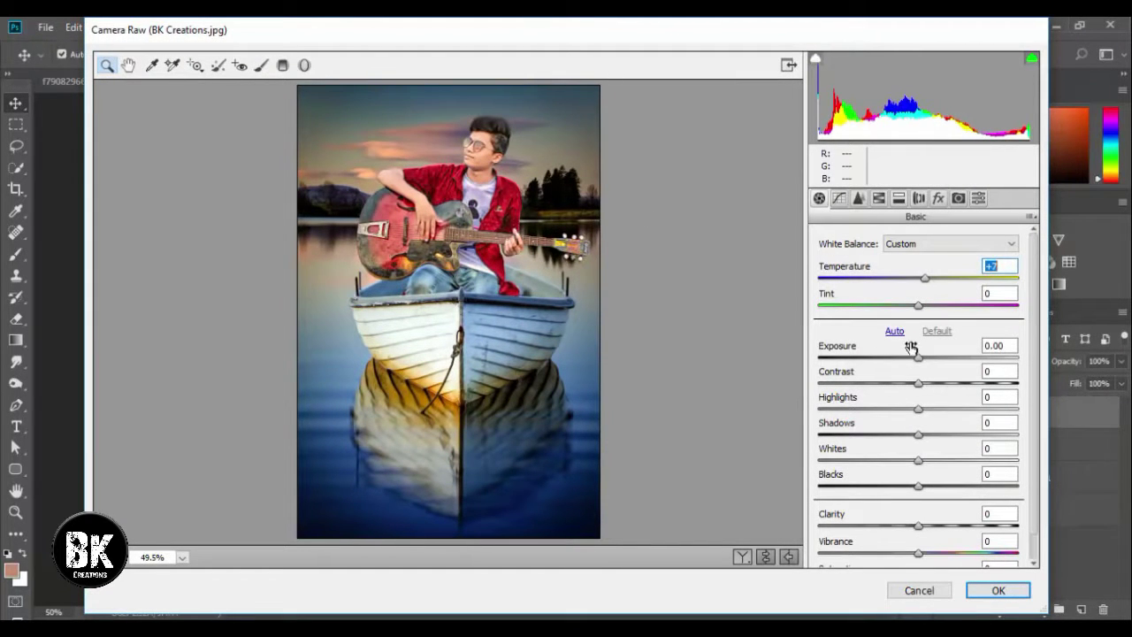
Set the stamped layer's Exposure to +0.05, Contrast +2, Highlights -9, Whites +10 and Shadows -29, and raise Vibrance
left_click_drag(920, 363, 905, 425)
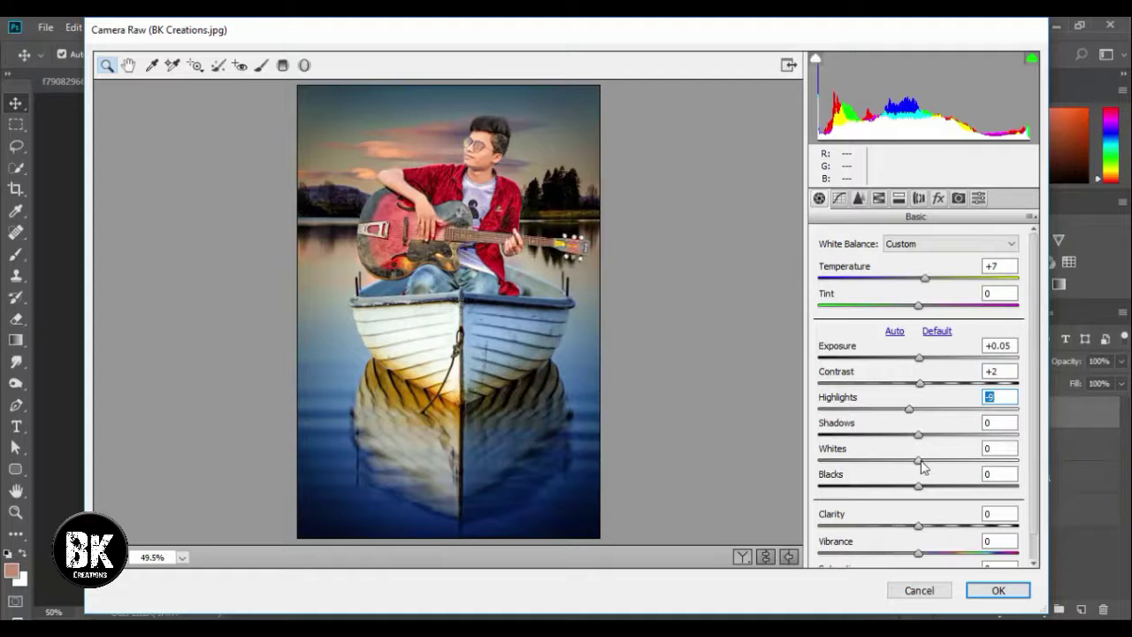
left_click(924, 460)
left_click_drag(924, 461, 891, 434)
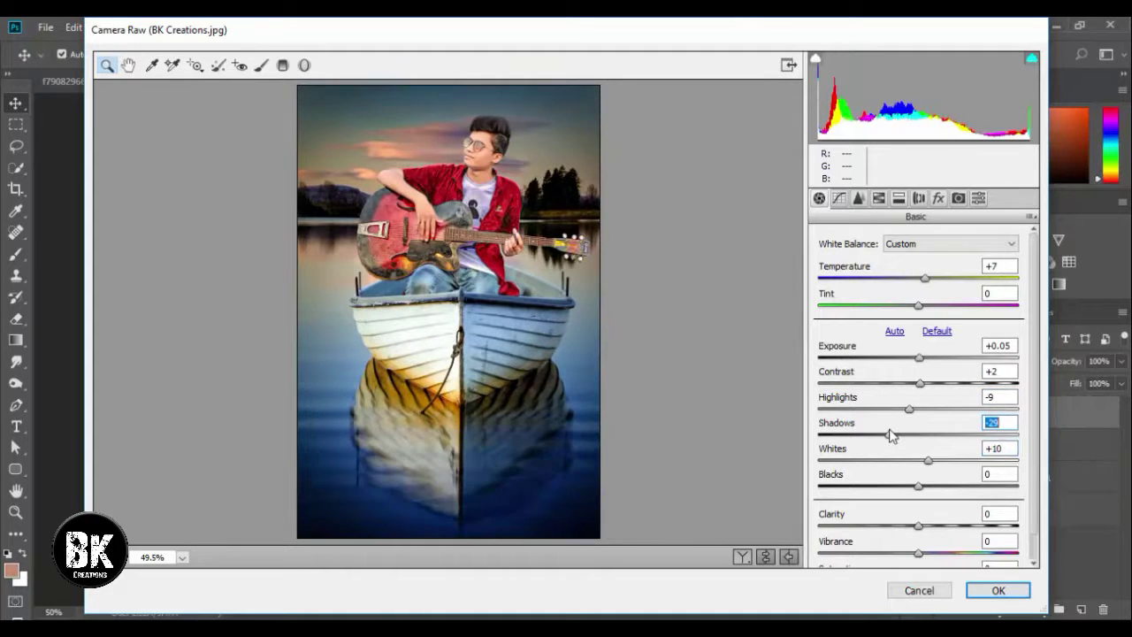
left_click_drag(919, 492, 943, 553)
Set the stamped layer's sharpening amount to 28 and its luminance noise reduction to 14
left_click(858, 198)
left_click(850, 277)
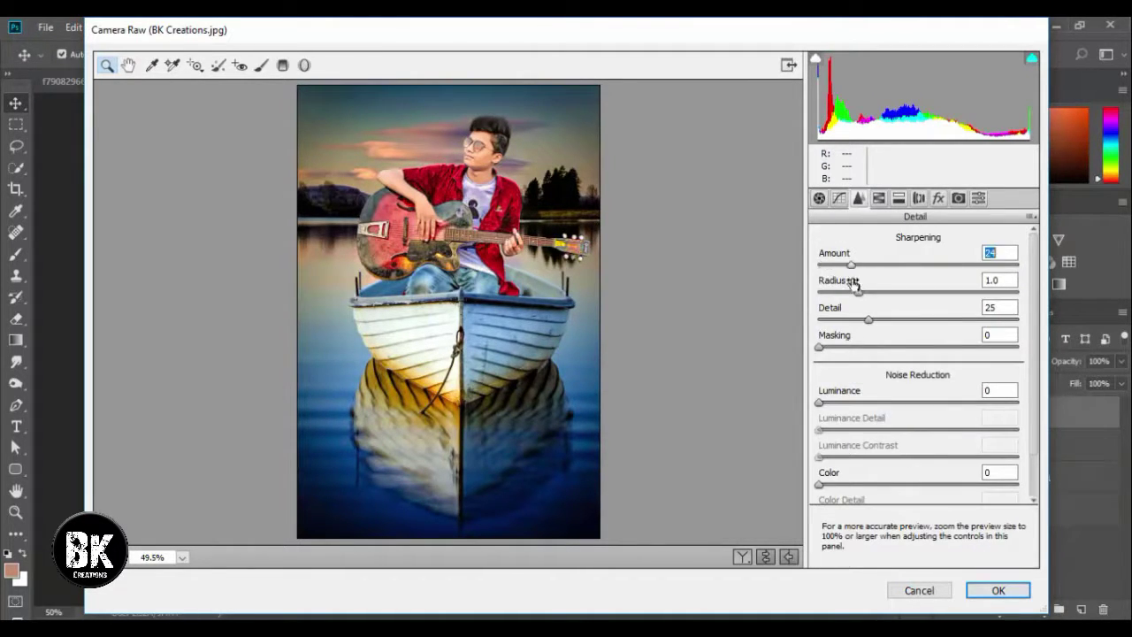
left_click_drag(824, 403, 848, 403)
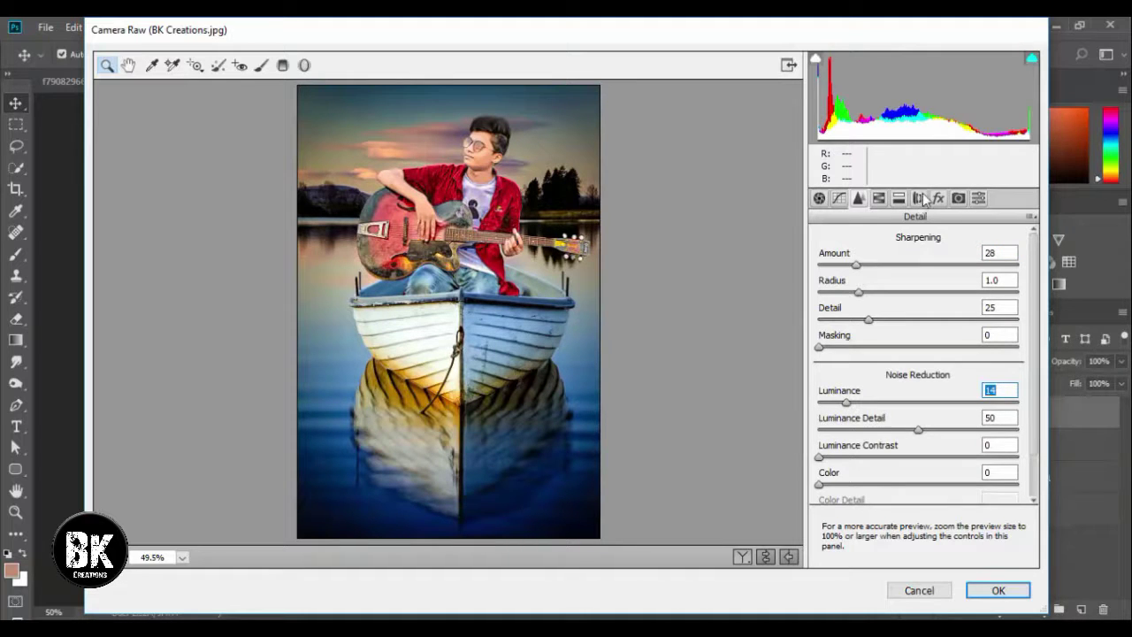
Set the post-crop vignetting amount to -18 and apply the Camera Raw Filter
left_click(939, 199)
left_click_drag(925, 414, 910, 416)
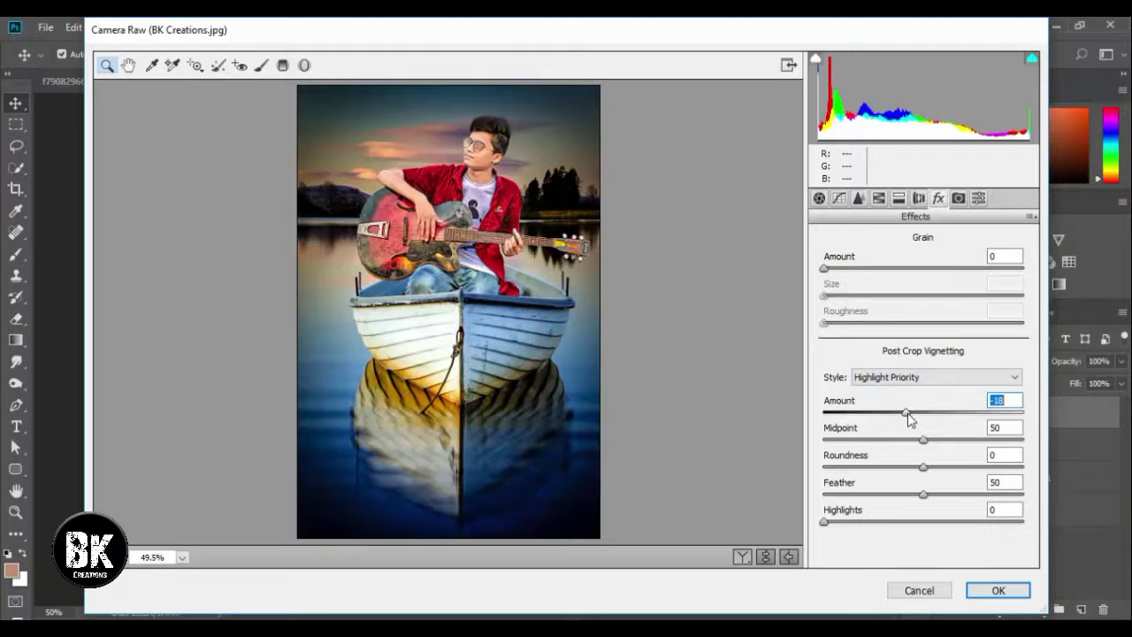
left_click(997, 590)
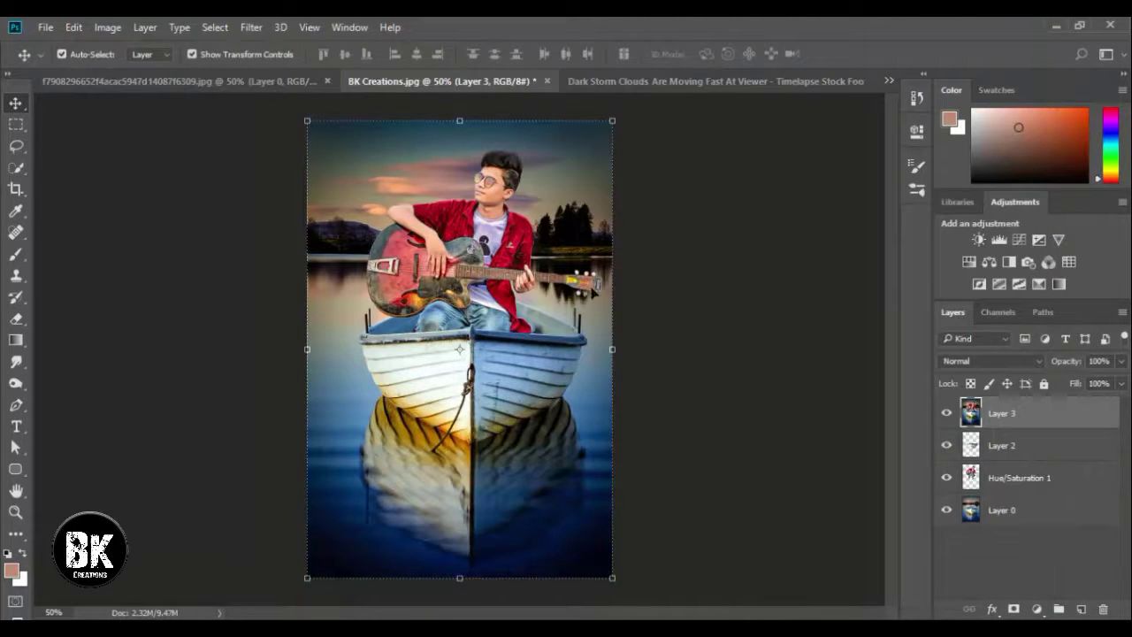
Open the stamped layer in Nik Collection's Color Efex Pro 4 and remove the preloaded Dark Contrasts filter
left_click(251, 27)
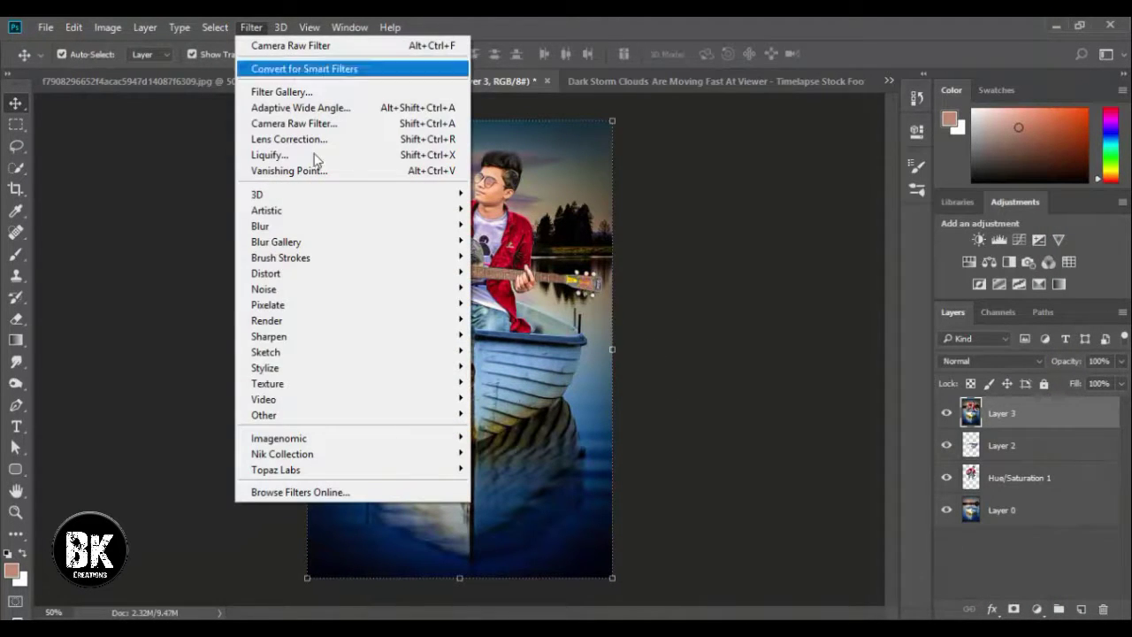
mouse_move(330, 402)
mouse_move(329, 456)
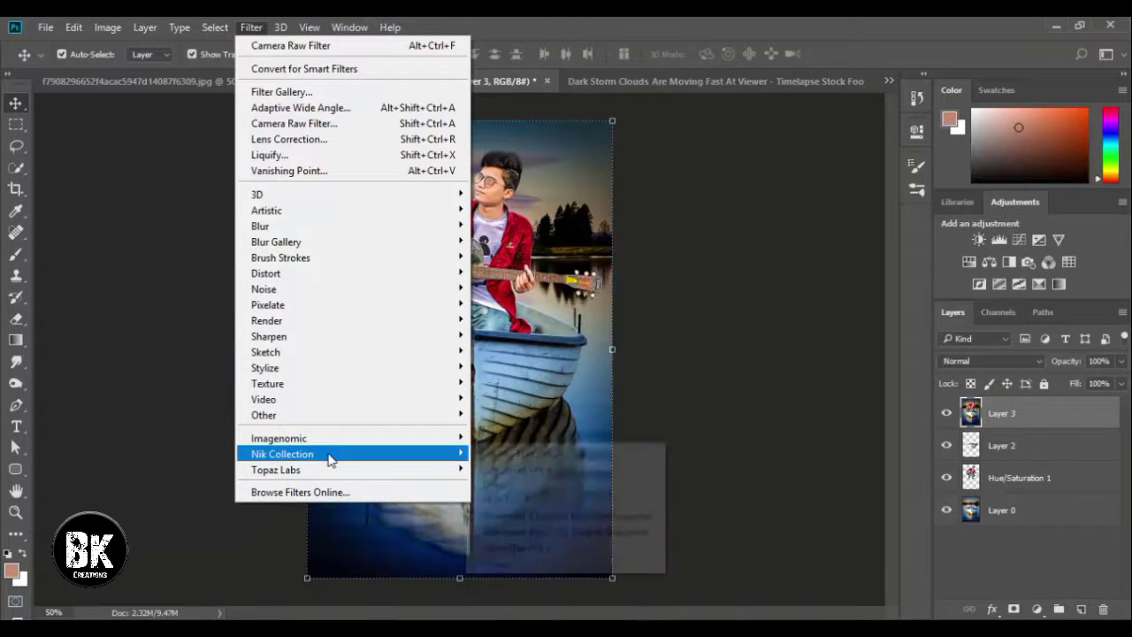
left_click(501, 469)
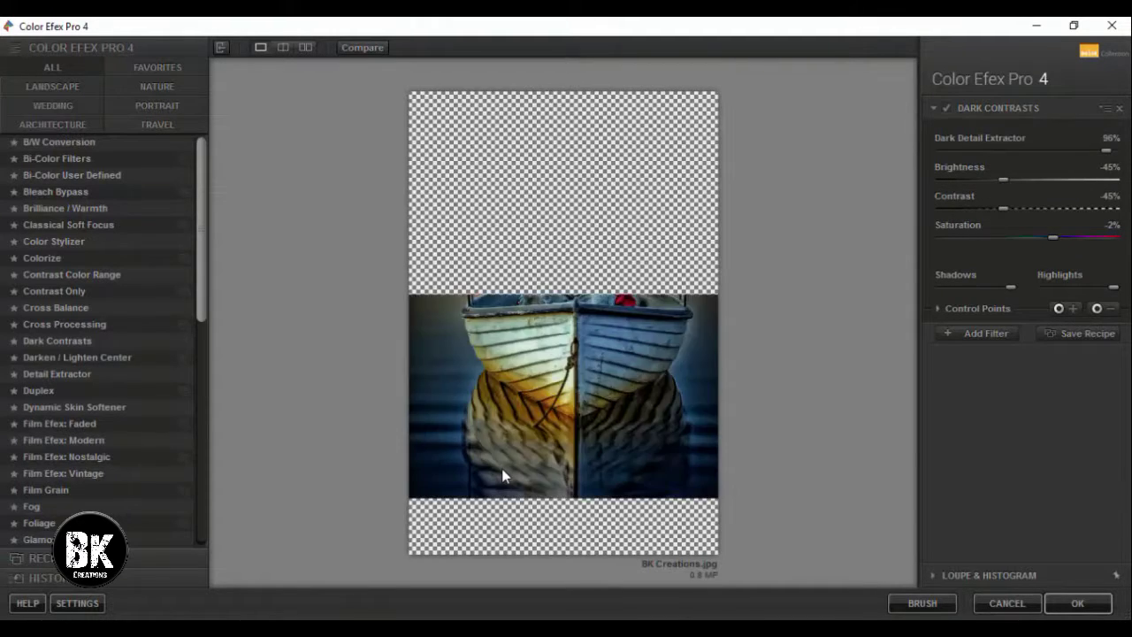
left_click(1119, 111)
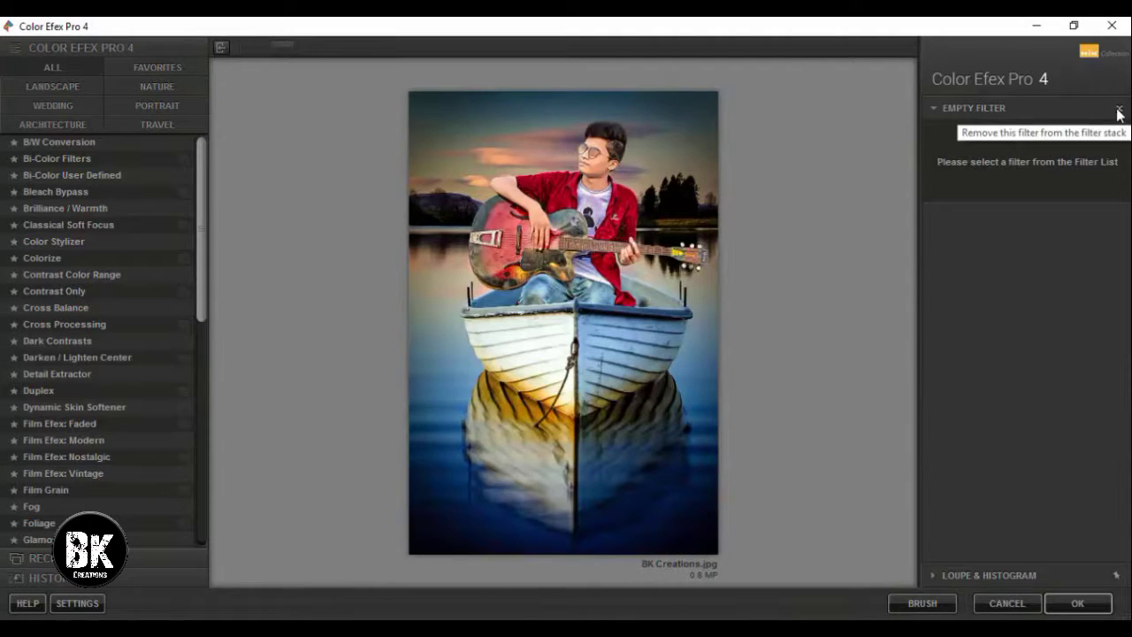
Add a Cross Processing filter with method B01 and lower its strength
left_click(108, 325)
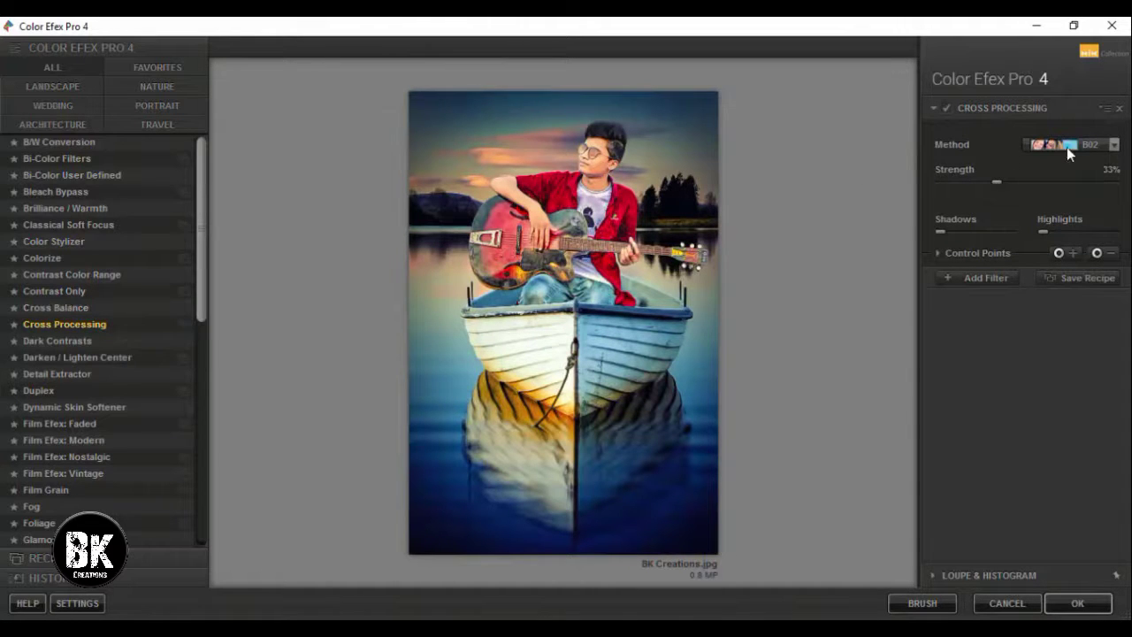
left_click(1114, 146)
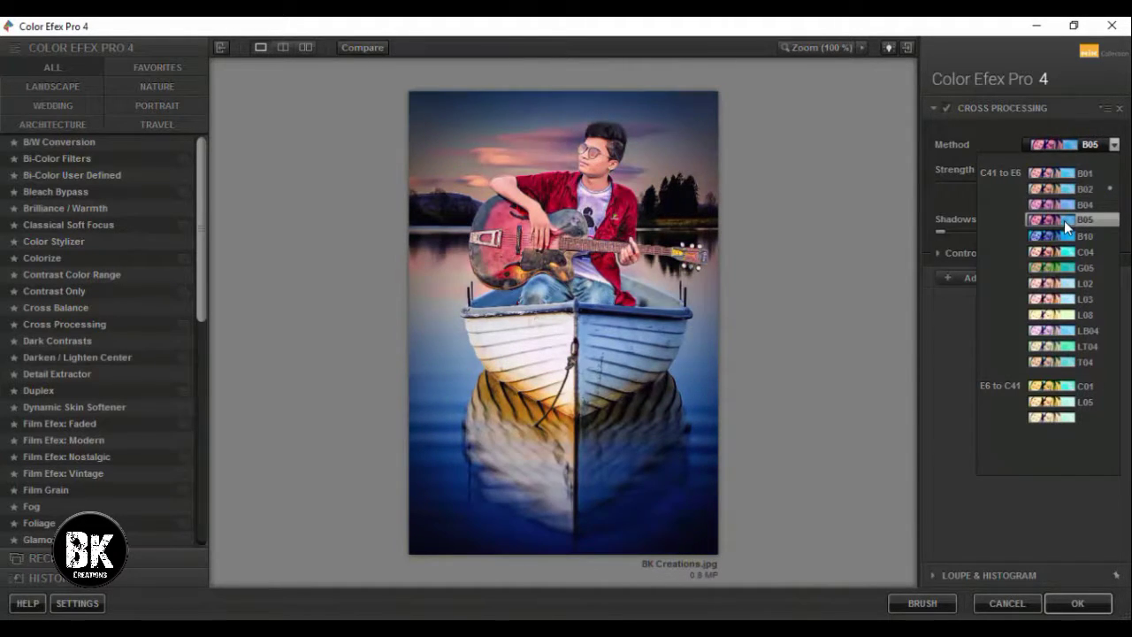
left_click(1066, 221)
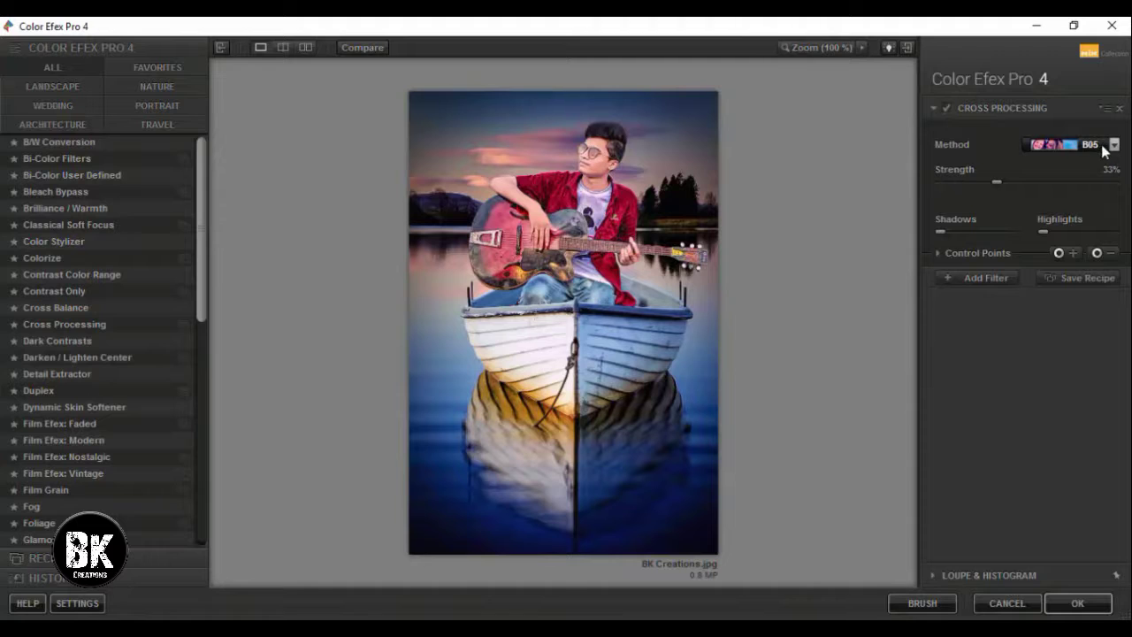
left_click(1103, 149)
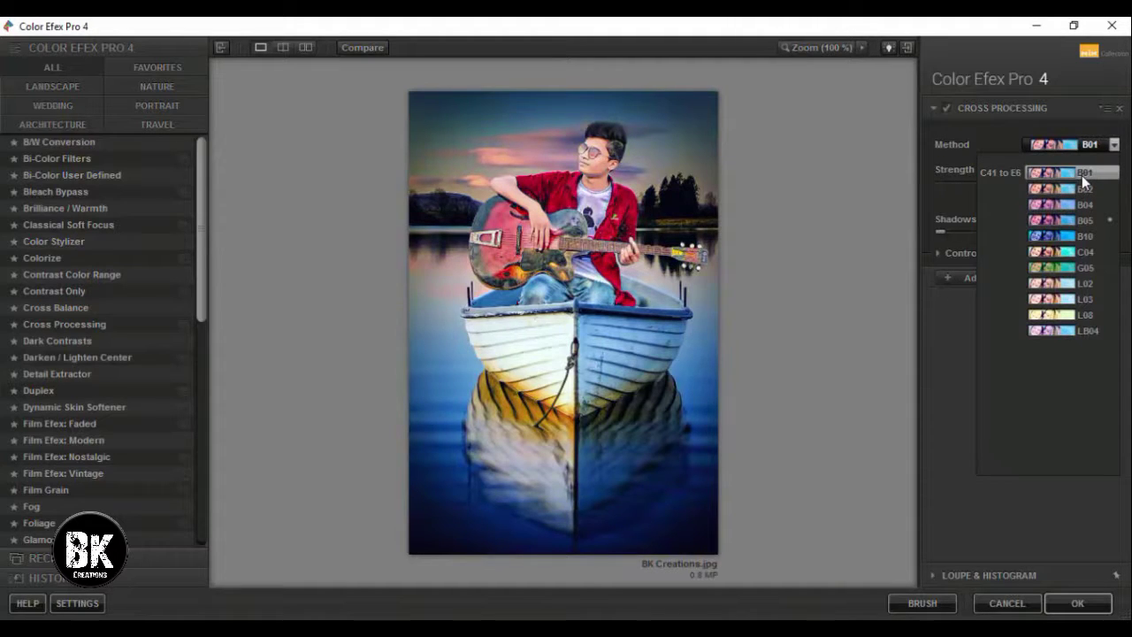
left_click(1081, 176)
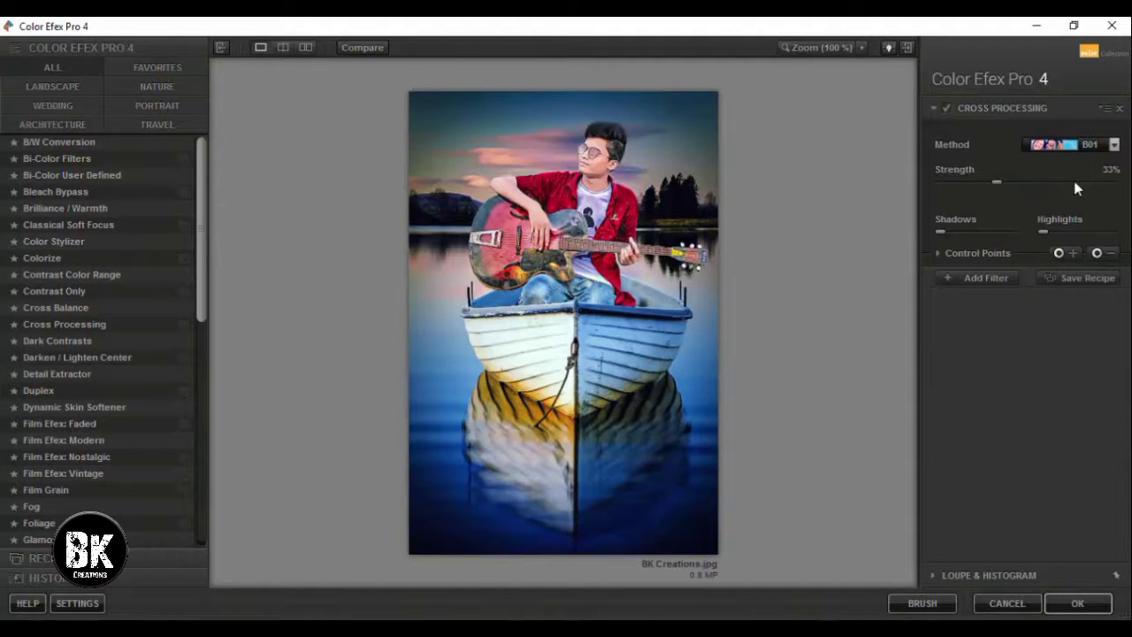
left_click(967, 182)
Stack a Dark Contrasts filter with Saturation 29% and Dark Detail Extractor 9%, and apply the filters
left_click(984, 278)
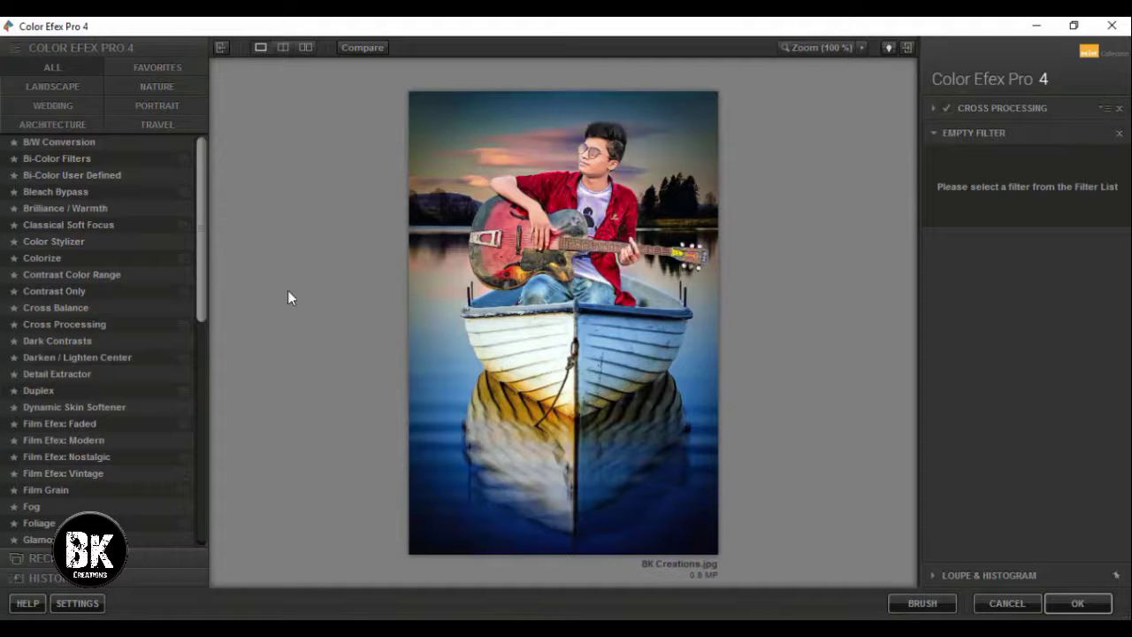
left_click(72, 337)
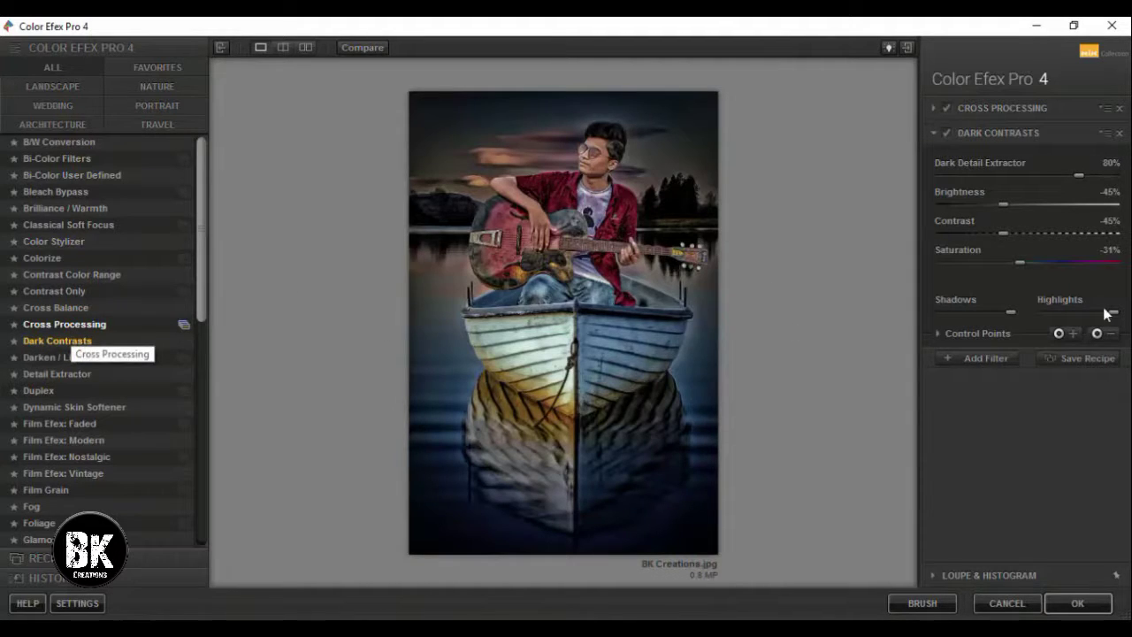
left_click(1091, 262)
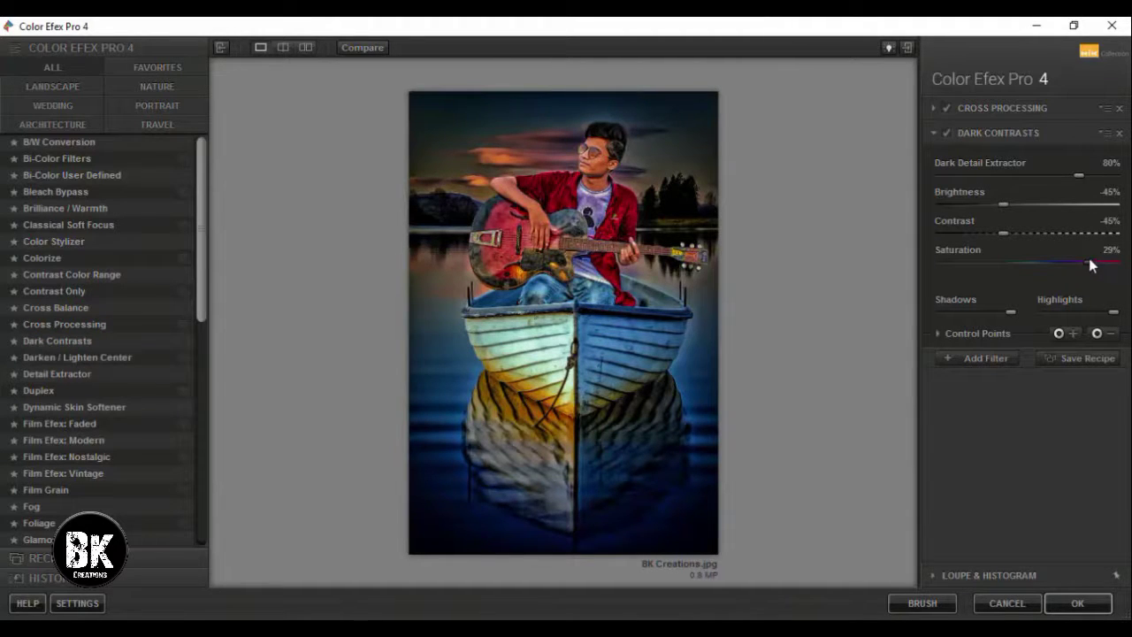
left_click(978, 176)
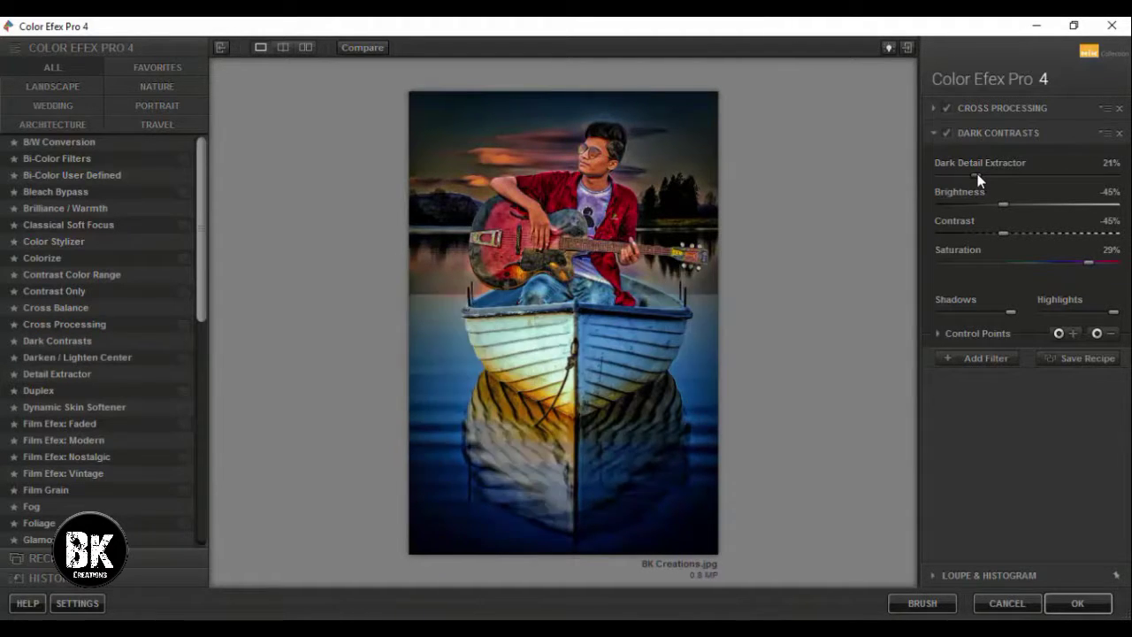
left_click_drag(976, 175, 956, 175)
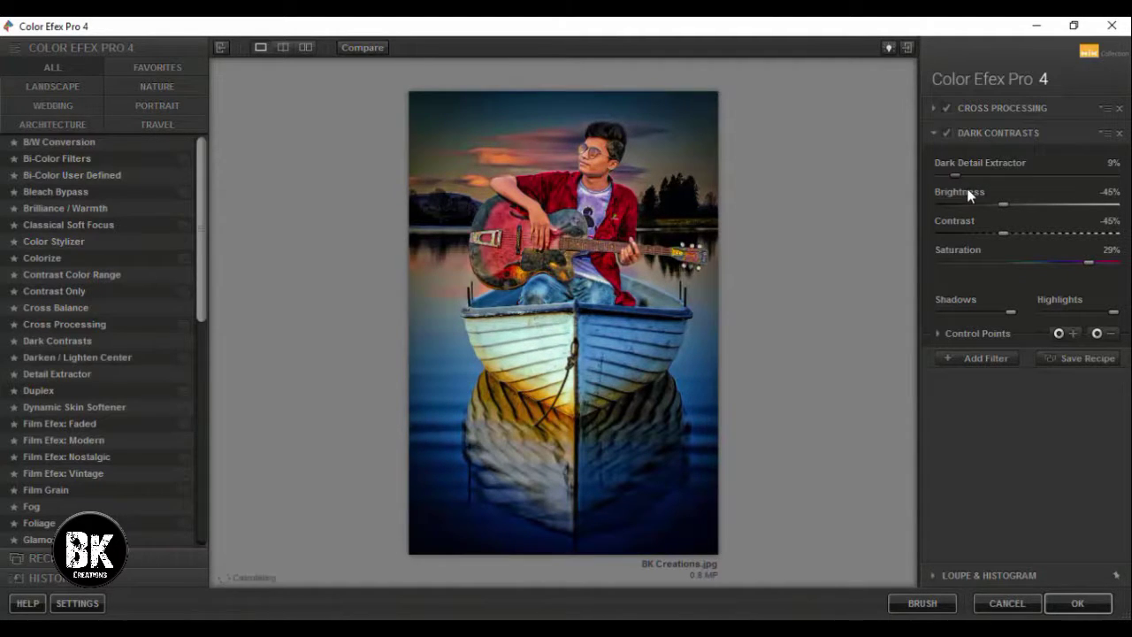
left_click(986, 359)
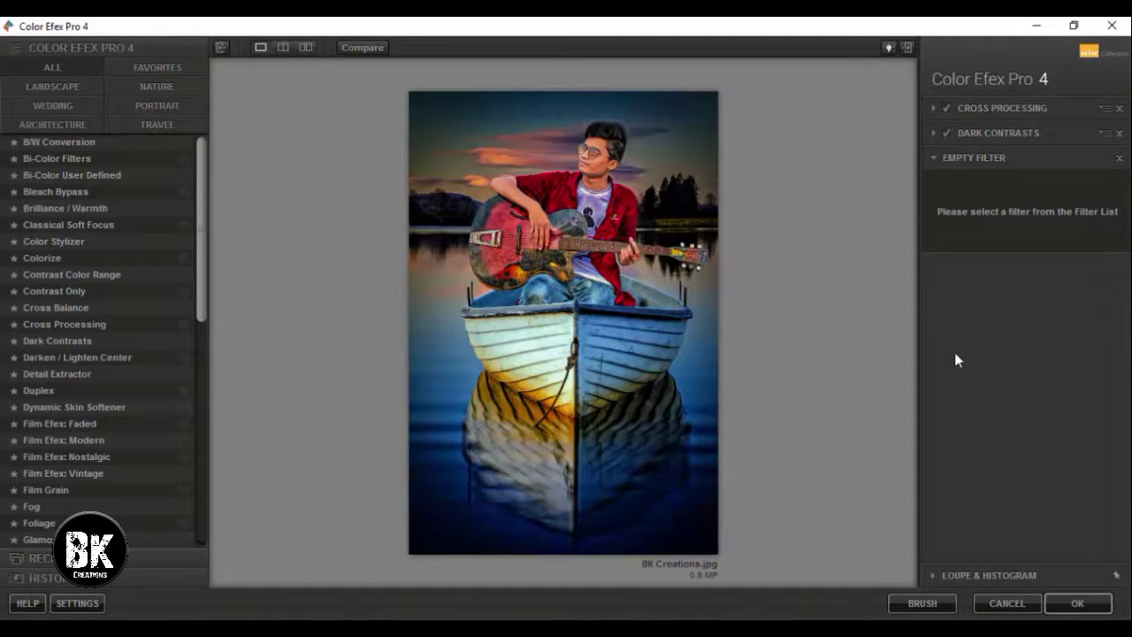
left_click(1077, 603)
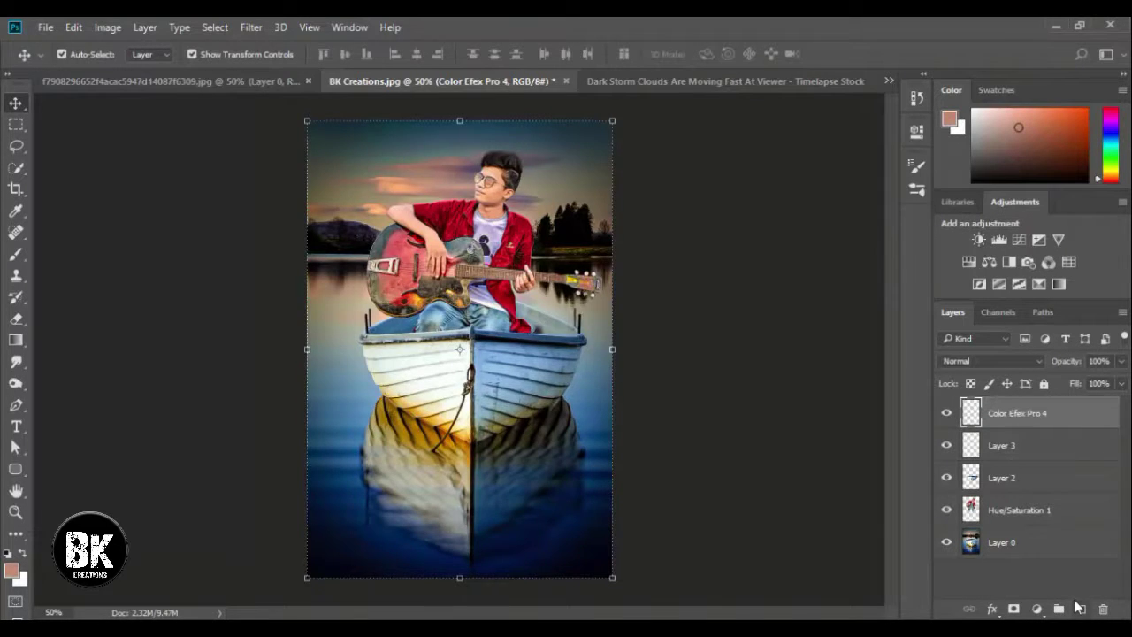
Lower the Color Efex Pro 4 layer's opacity and toggle its visibility to compare before and after
left_click(946, 413)
left_click(947, 413)
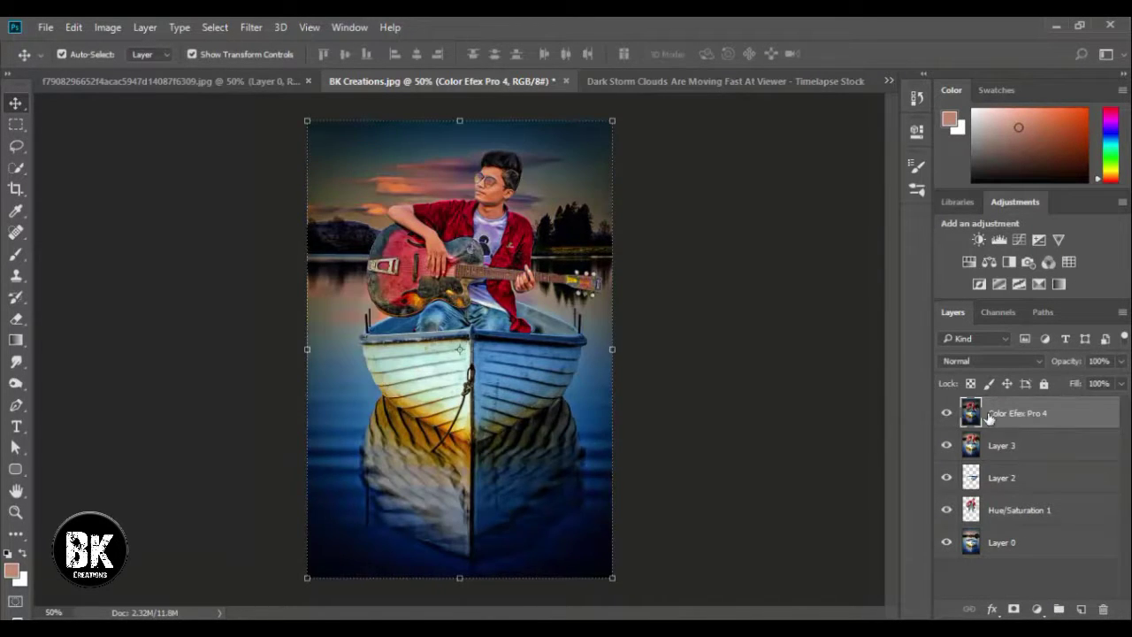
left_click_drag(1067, 368, 1026, 366)
left_click(947, 414)
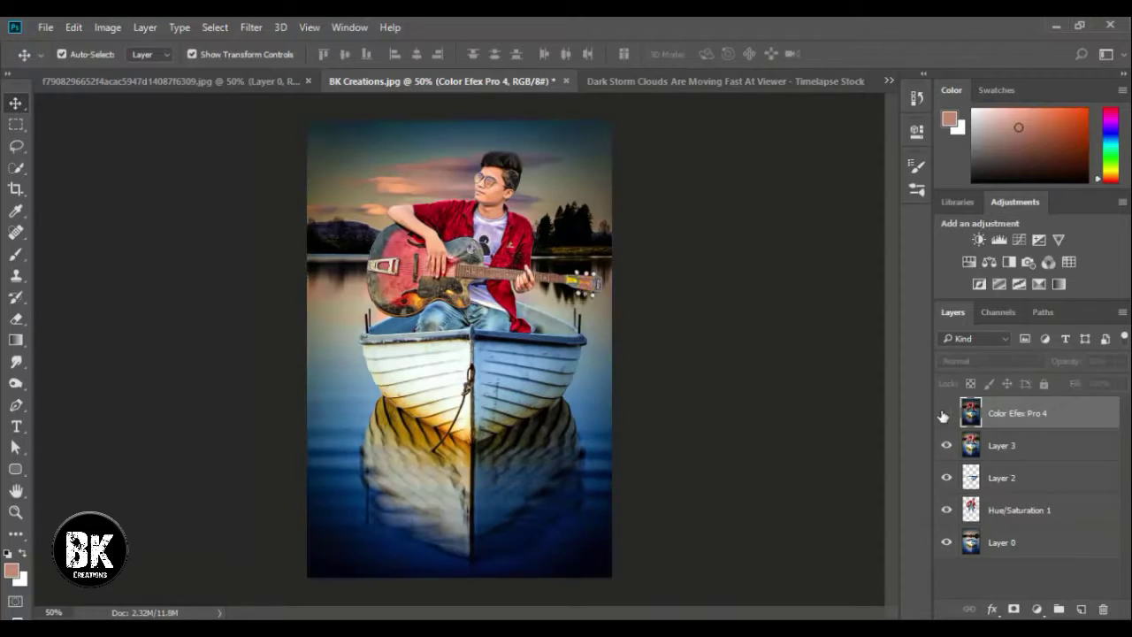
left_click(947, 414)
Merge the Color Efex Pro 4 layer with Layer 3, and merge all visible layers into one
left_click(999, 447)
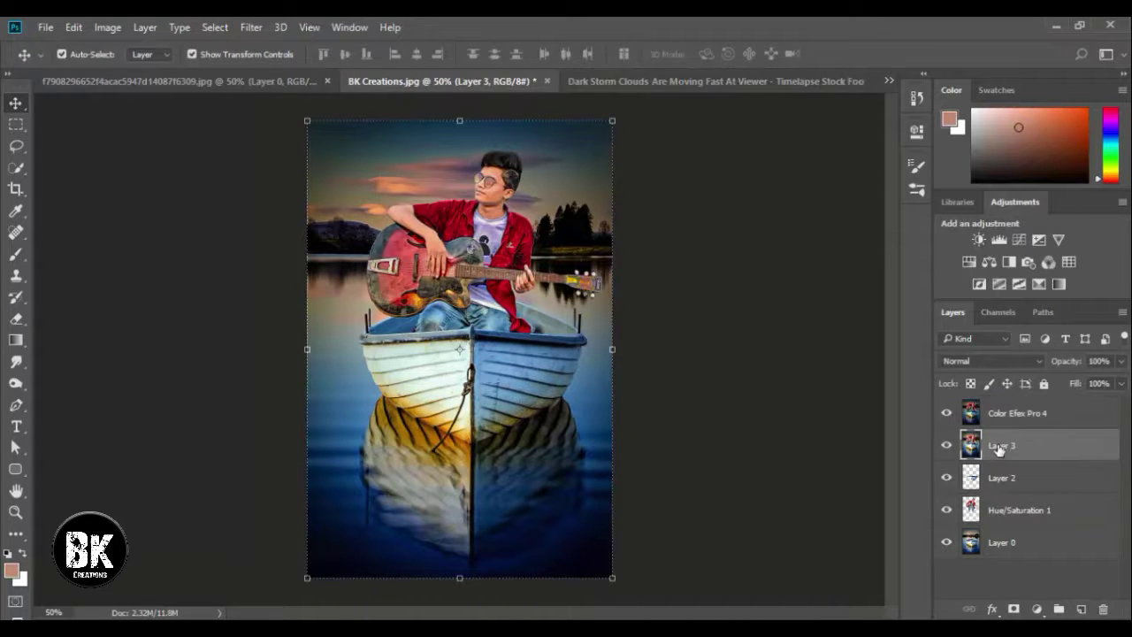
left_click(995, 416, "shift")
right_click(995, 416)
left_click(696, 578)
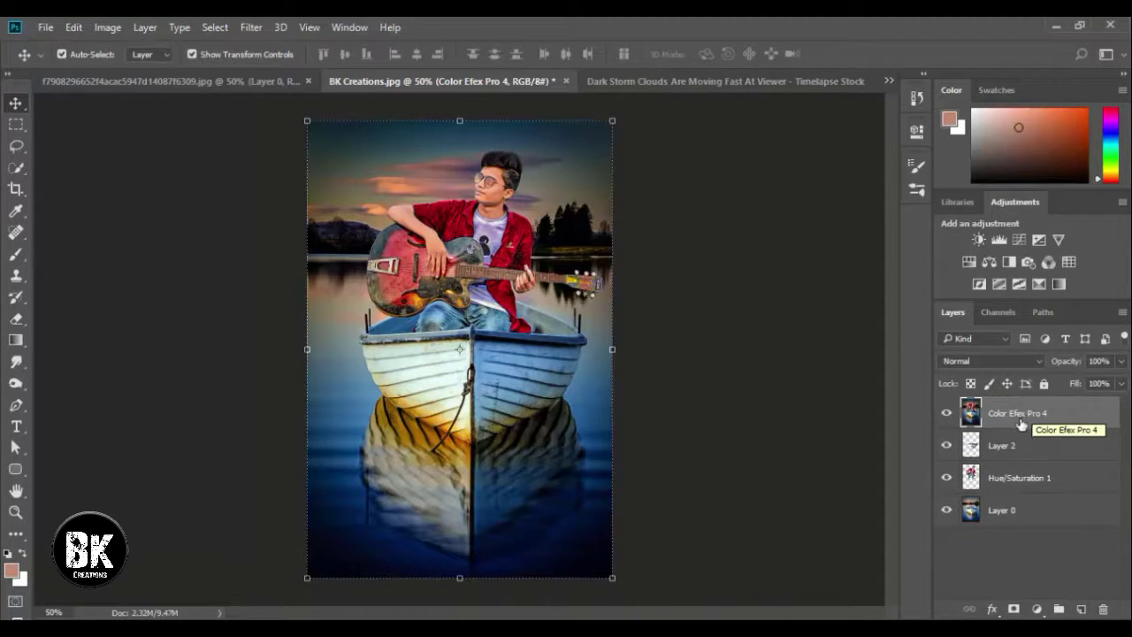
right_click(1022, 425)
left_click(727, 593)
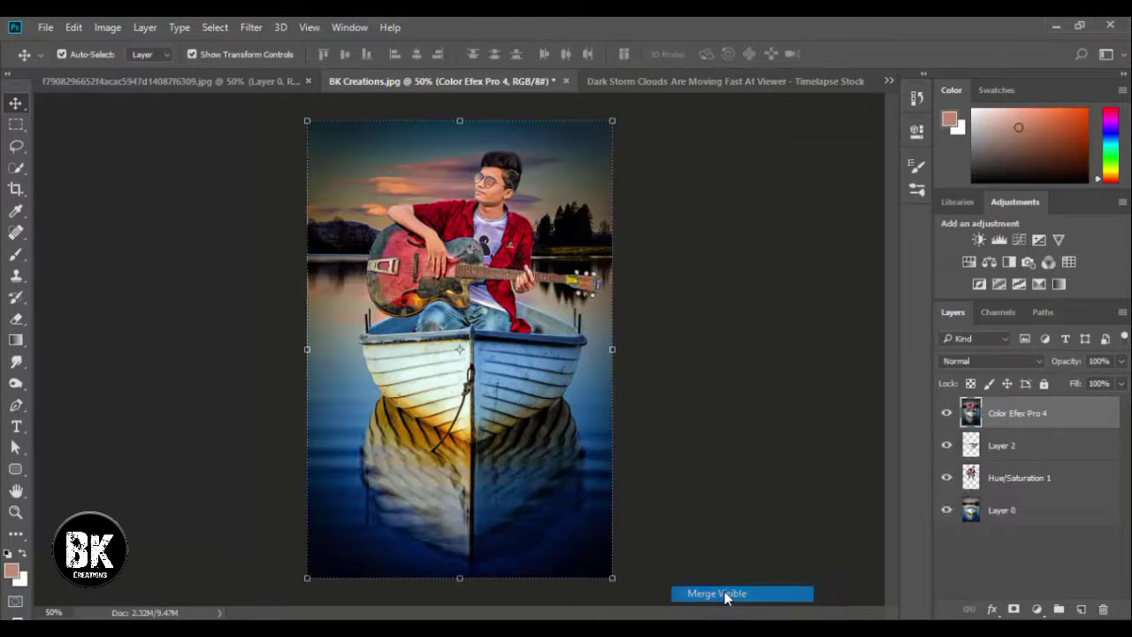
Examine the merged boat composite at several zoom levels
key("ctrl+minus")
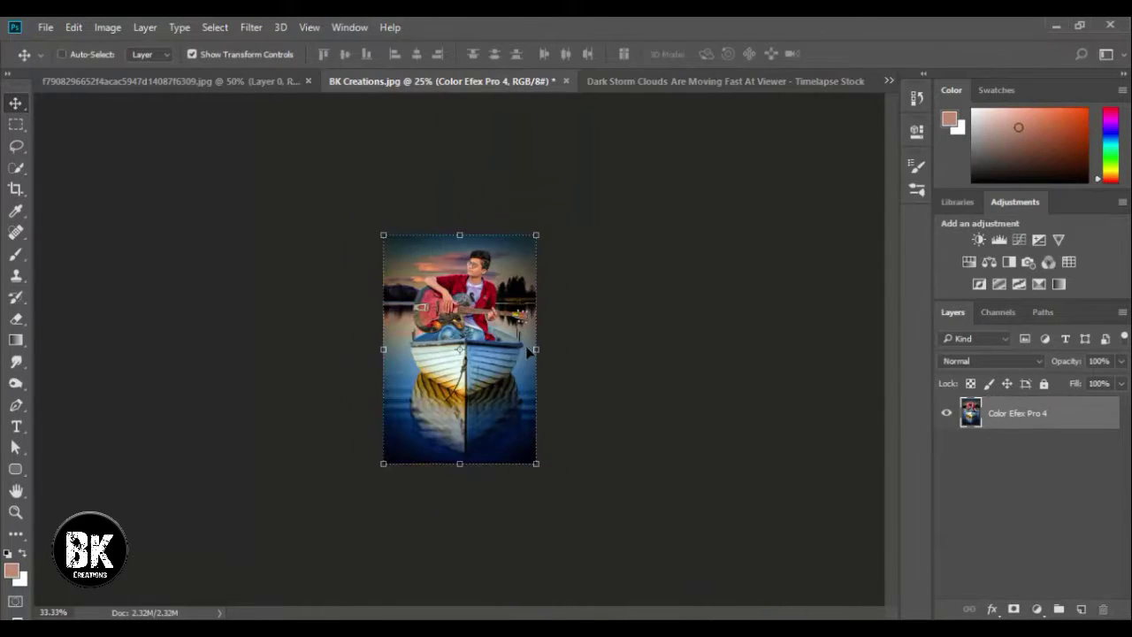
key("ctrl+plus")
key("ctrl+plus")
key("ctrl+minus")
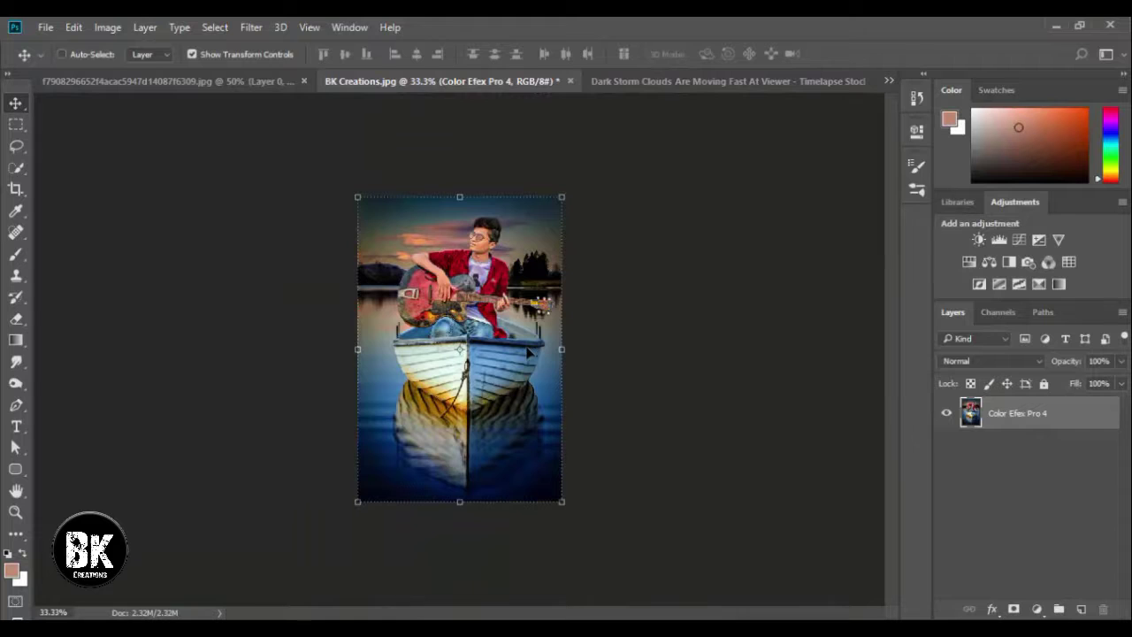
key("ctrl+0")
left_click(697, 321)
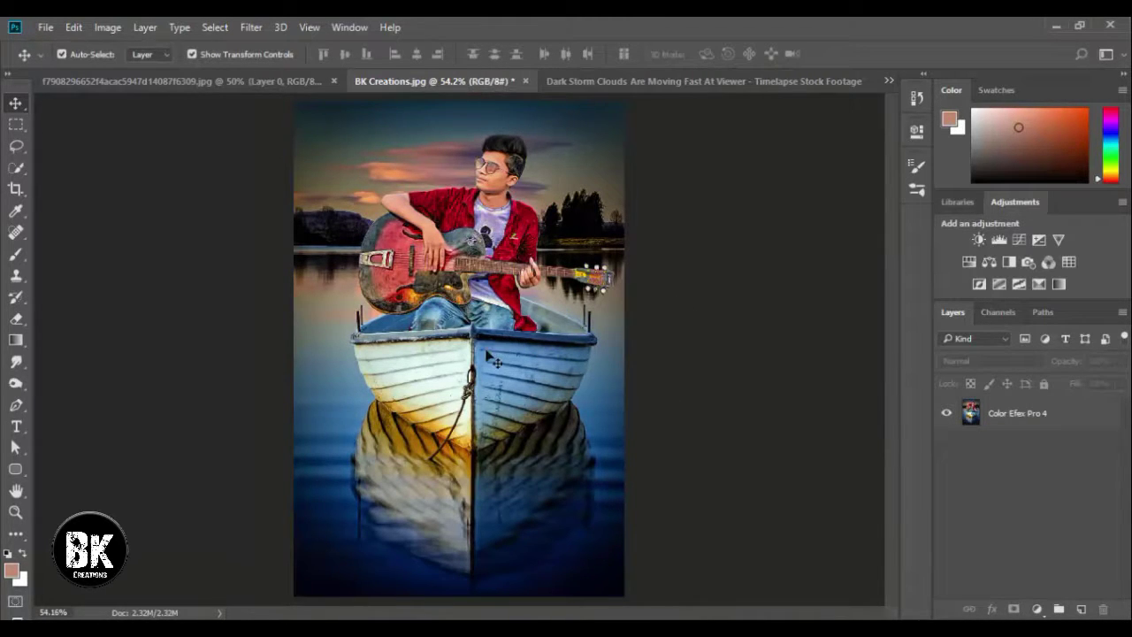
key("ctrl+minus")
key("ctrl+minus")
key("ctrl+plus")
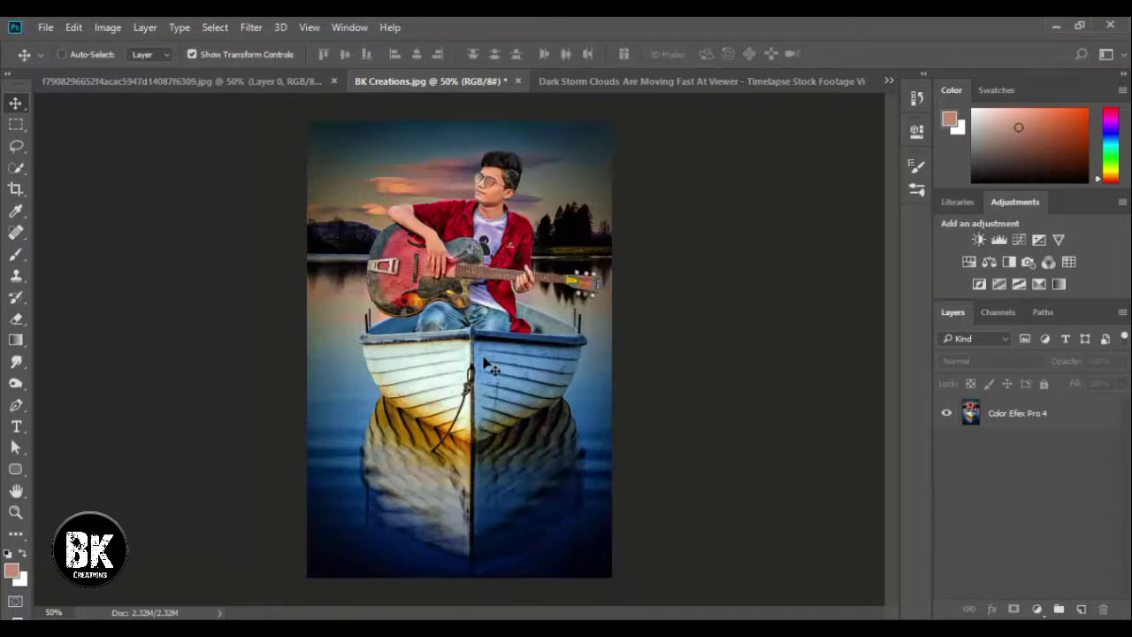
key("ctrl+plus")
key("ctrl+minus")
key("ctrl+minus")
key("ctrl+minus")
key("ctrl+plus")
key("ctrl+plus")
Add a Color Lookup adjustment layer above the merged Color Efex Pro 4 layer
left_click(508, 376)
left_click(1068, 262)
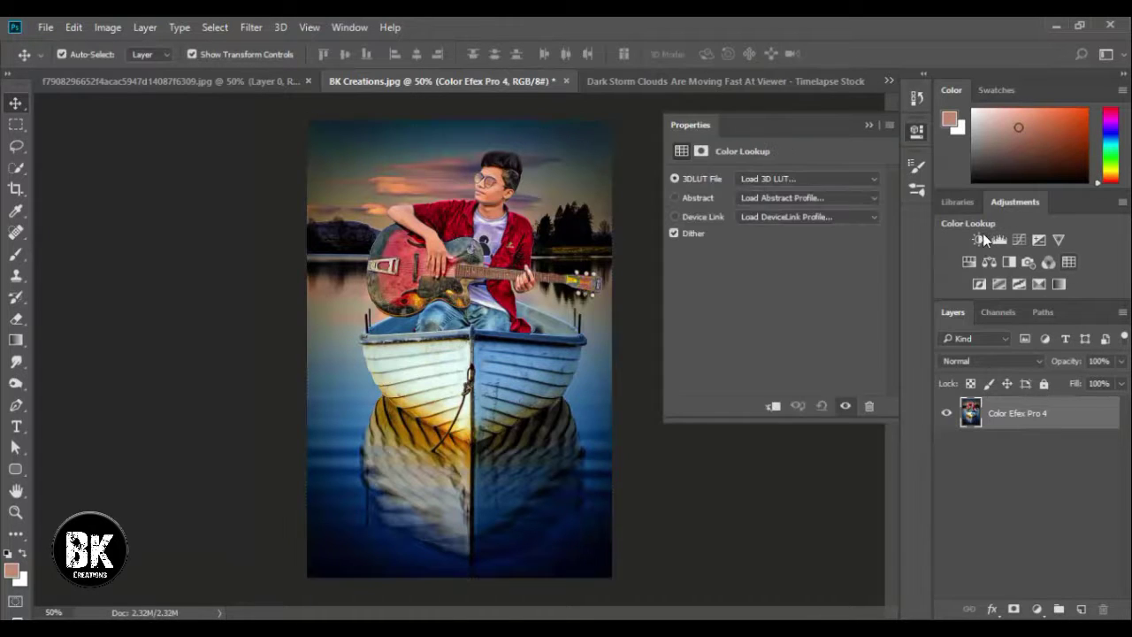
left_click(822, 178)
left_click(826, 242)
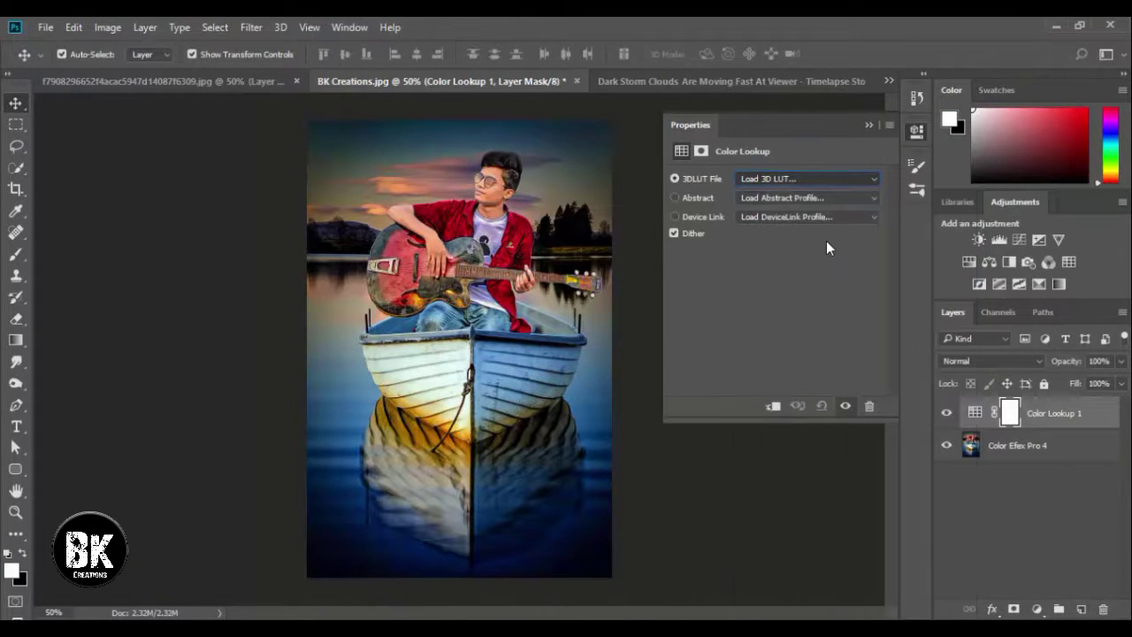
Preview the 3D LUTs from Orange and Blue through Columbia on the Color Lookup layer, and settle on a Cumberland 16.cube LUT
scroll(815, 179, "down", 5)
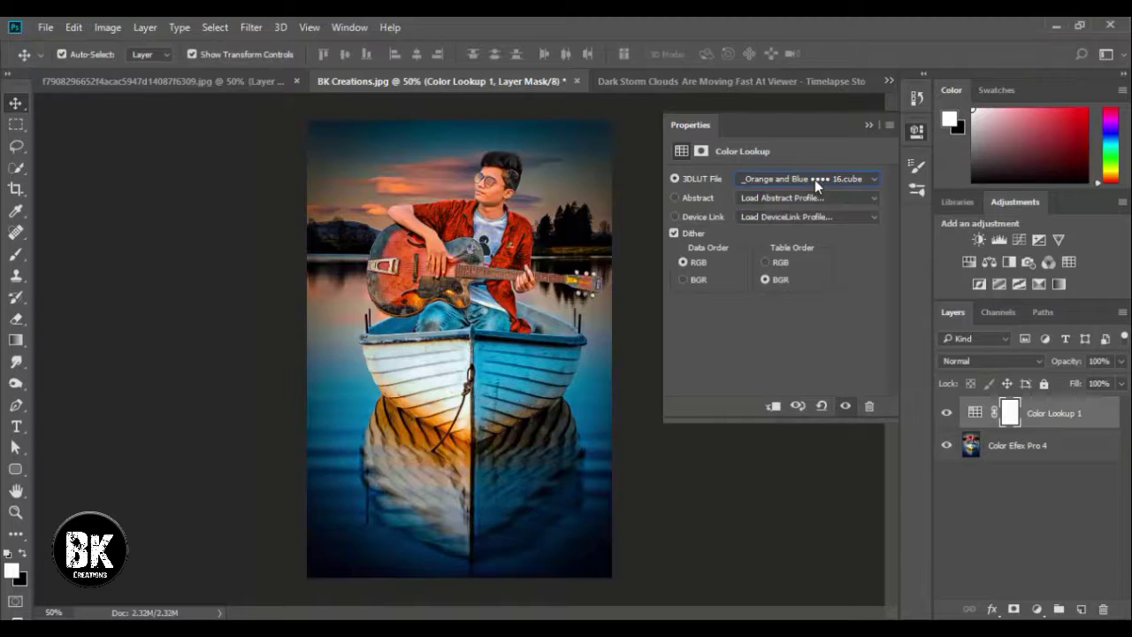
scroll(814, 180, "down", 3)
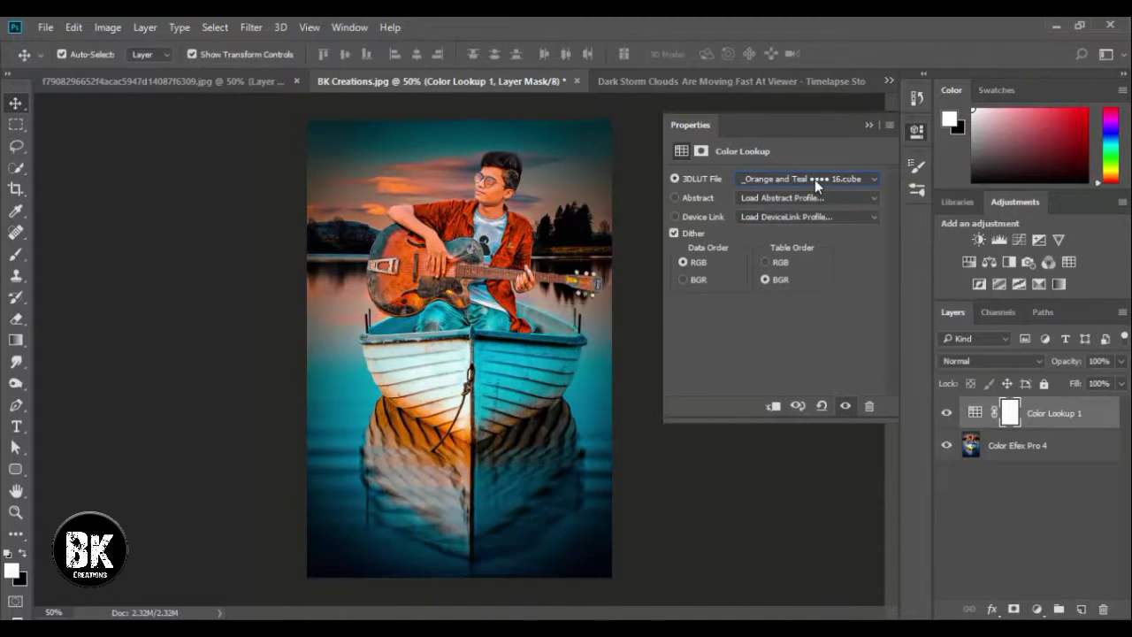
scroll(815, 179, "down", 4)
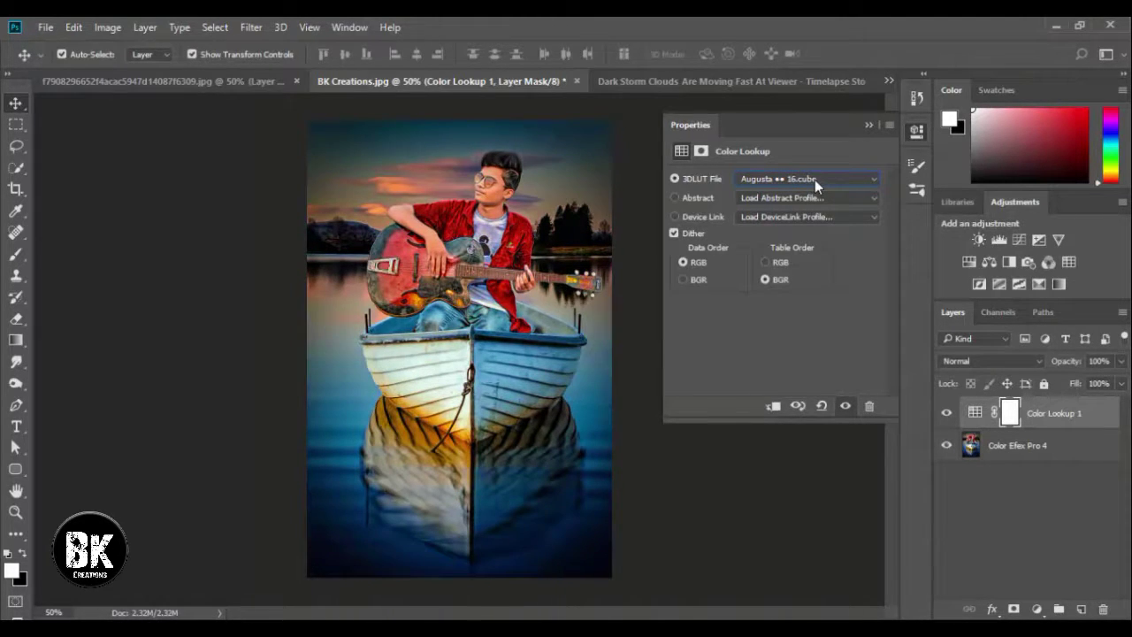
scroll(815, 179, "down", 2)
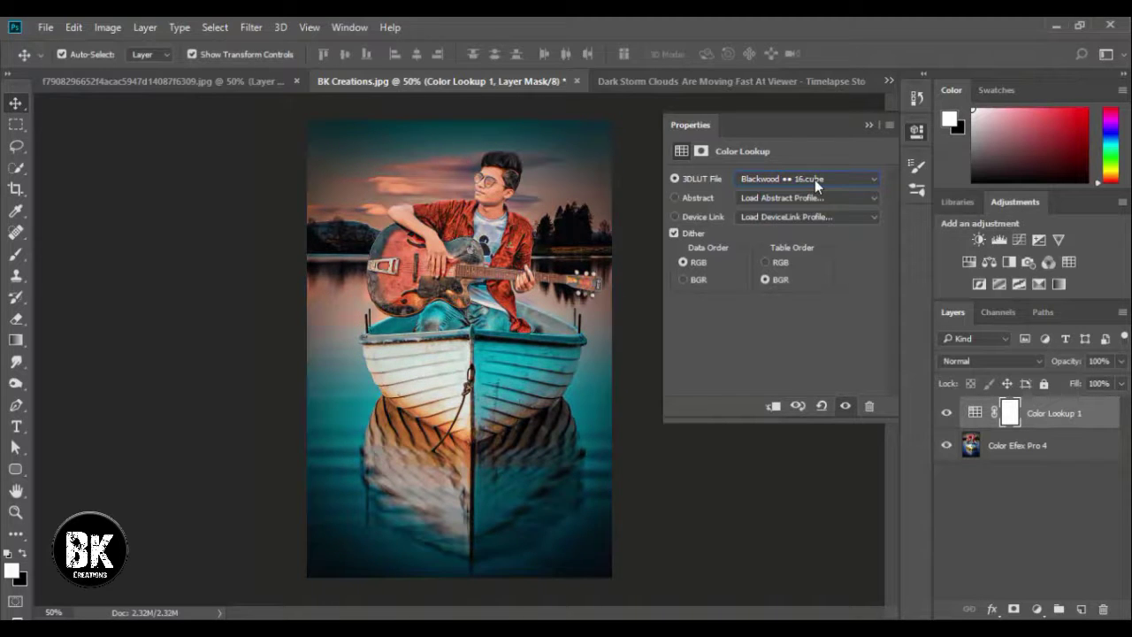
scroll(814, 180, "down", 3)
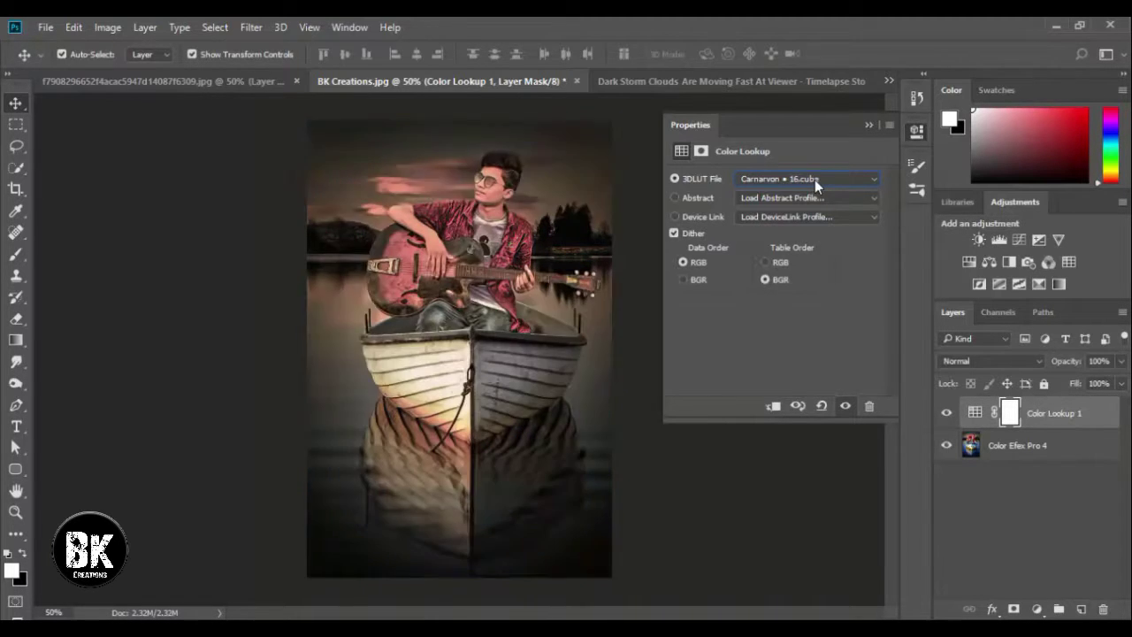
scroll(815, 179, "down", 1)
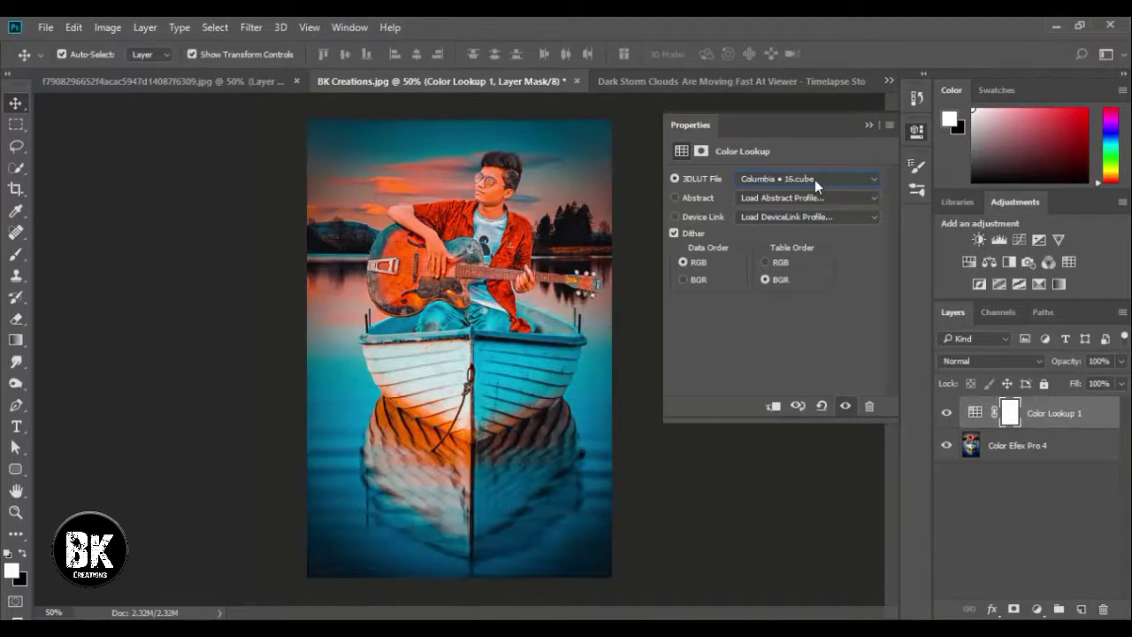
scroll(815, 179, "down", 3)
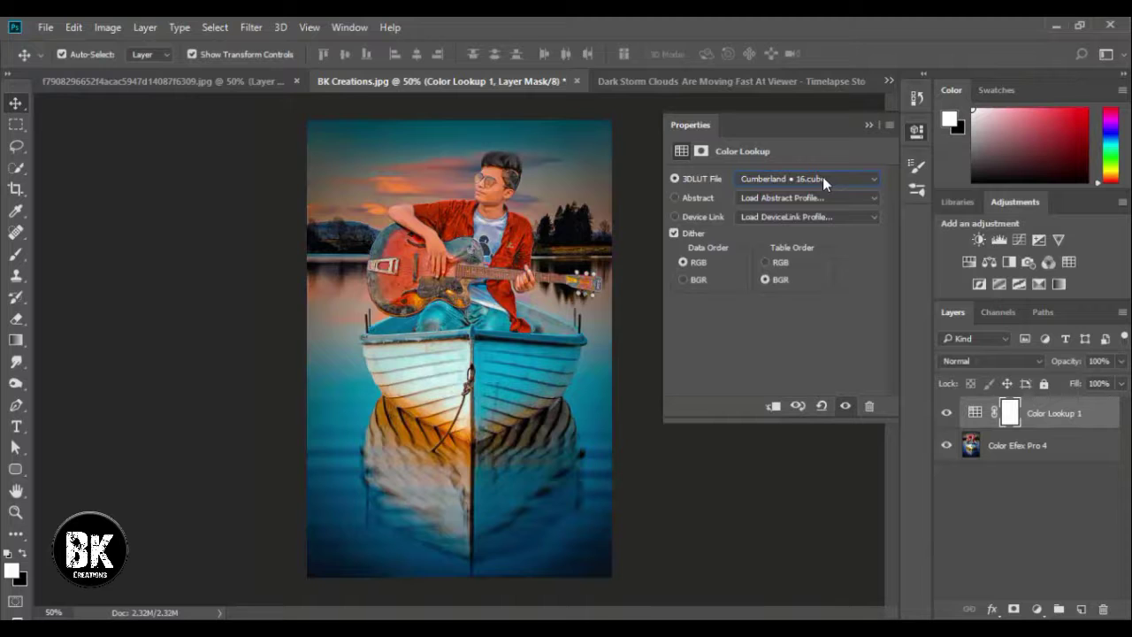
scroll(822, 180, "down", 1)
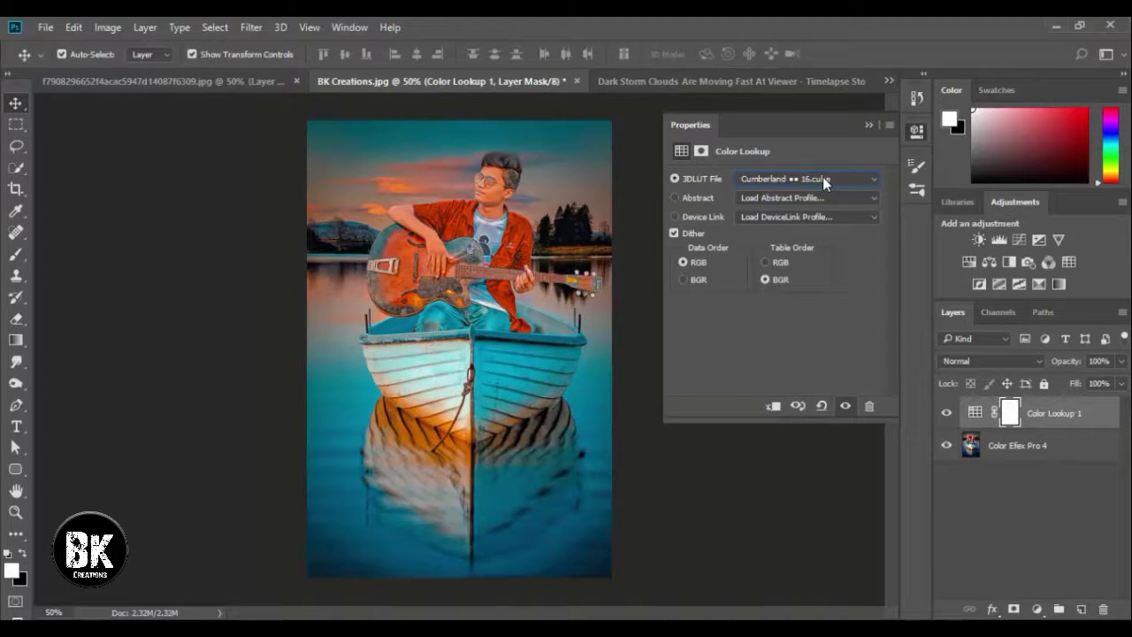
left_click(868, 126)
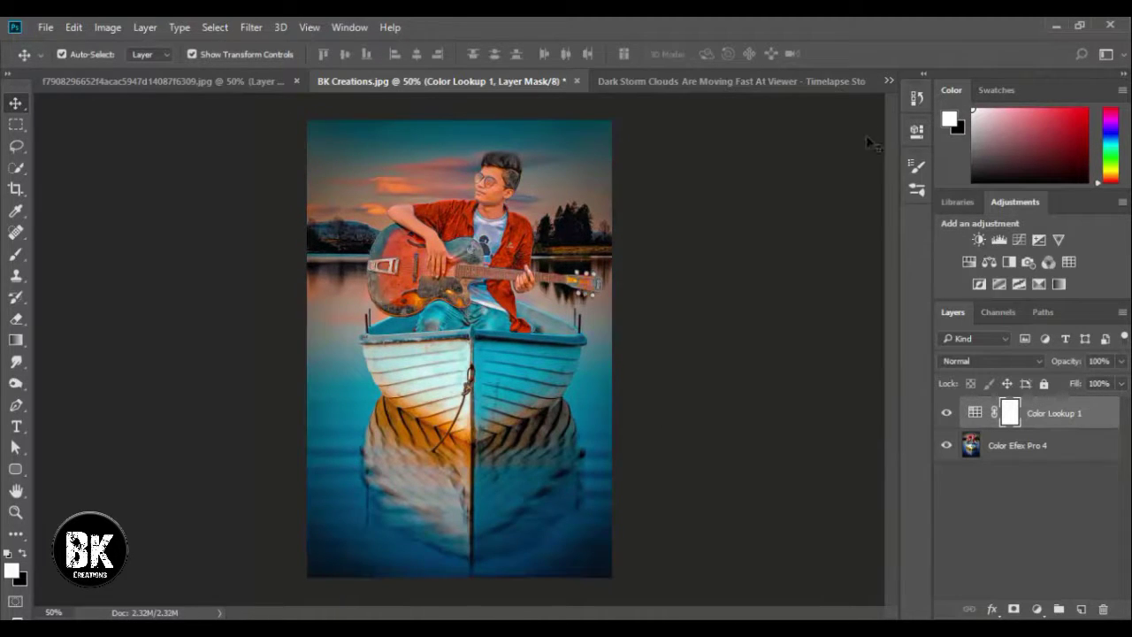
Toggle the Color Lookup 1 layer's visibility to compare the grade, and examine the whole composite at different zoom levels
left_click(947, 413)
left_click(947, 414)
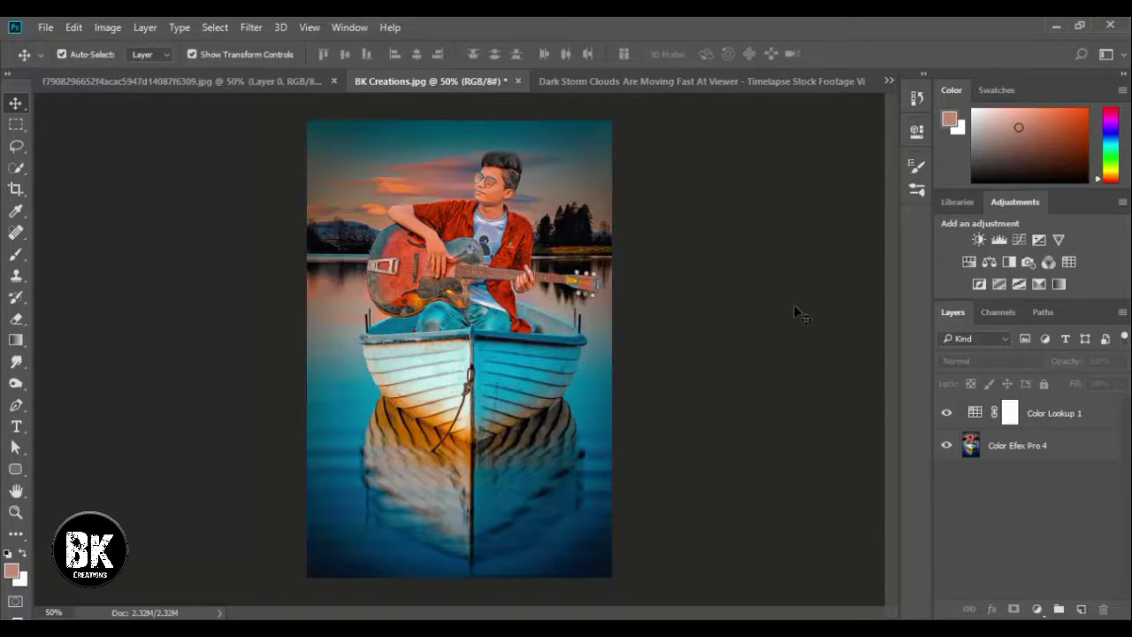
key("ctrl+minus")
key("ctrl+minus")
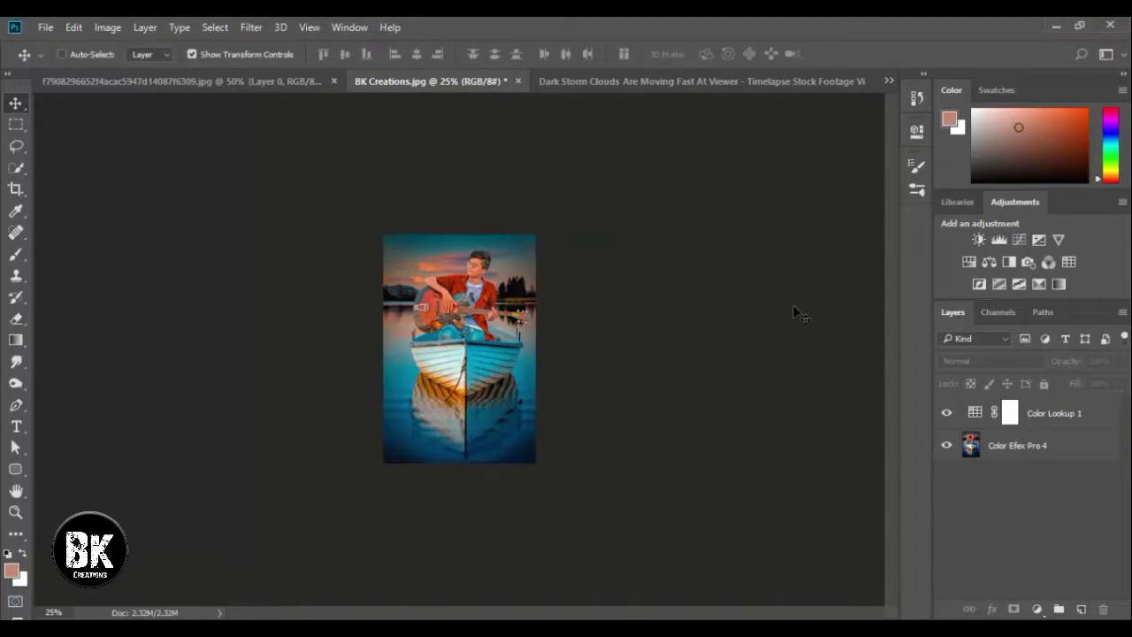
key("ctrl+0")
Lower the Color Lookup 1 layer's opacity and toggle its visibility to compare before and after
left_click(1004, 419)
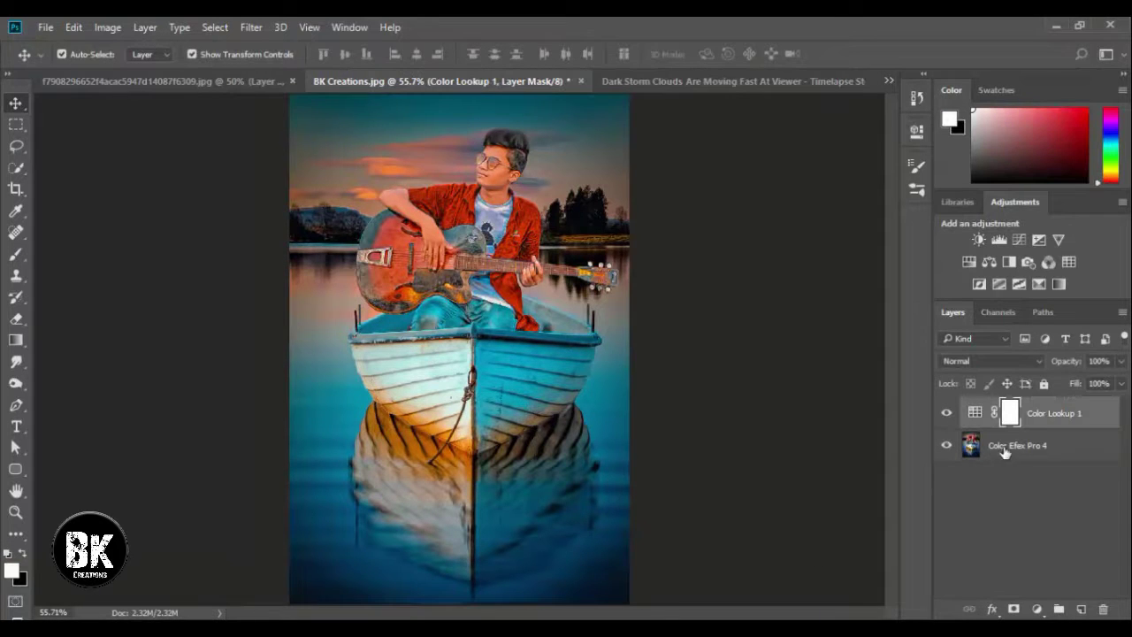
left_click_drag(1065, 364, 1036, 368)
left_click(947, 413)
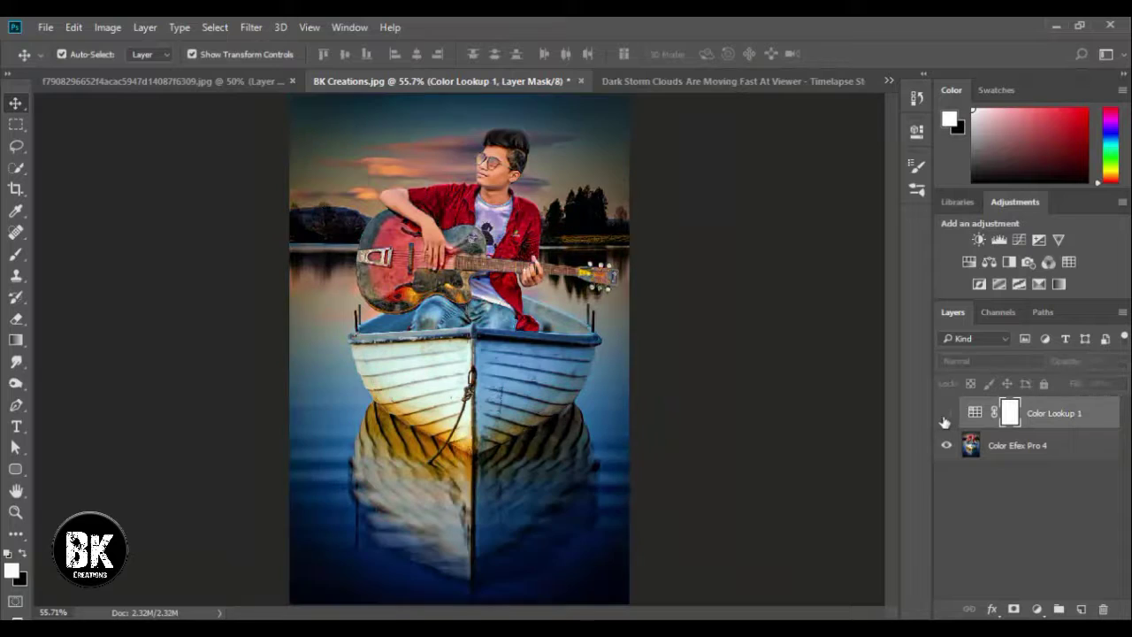
left_click(946, 413)
Merge the Color Lookup 1 layer with the Color Efex Pro 4 layer and check the composite
right_click(998, 442)
left_click(718, 576)
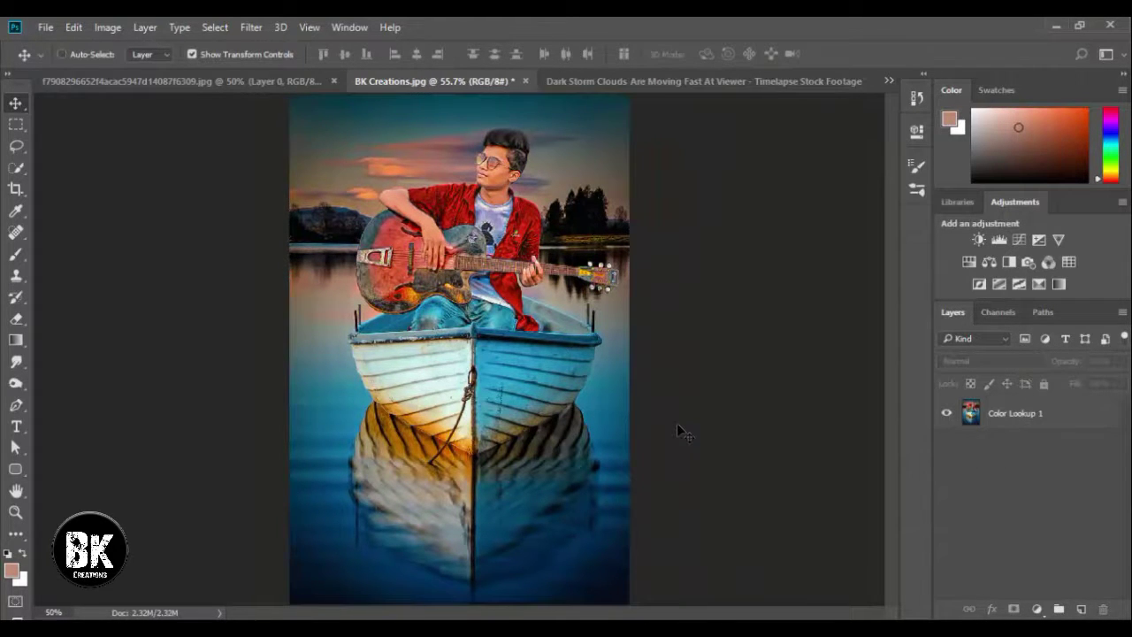
key("ctrl+minus")
key("ctrl+plus")
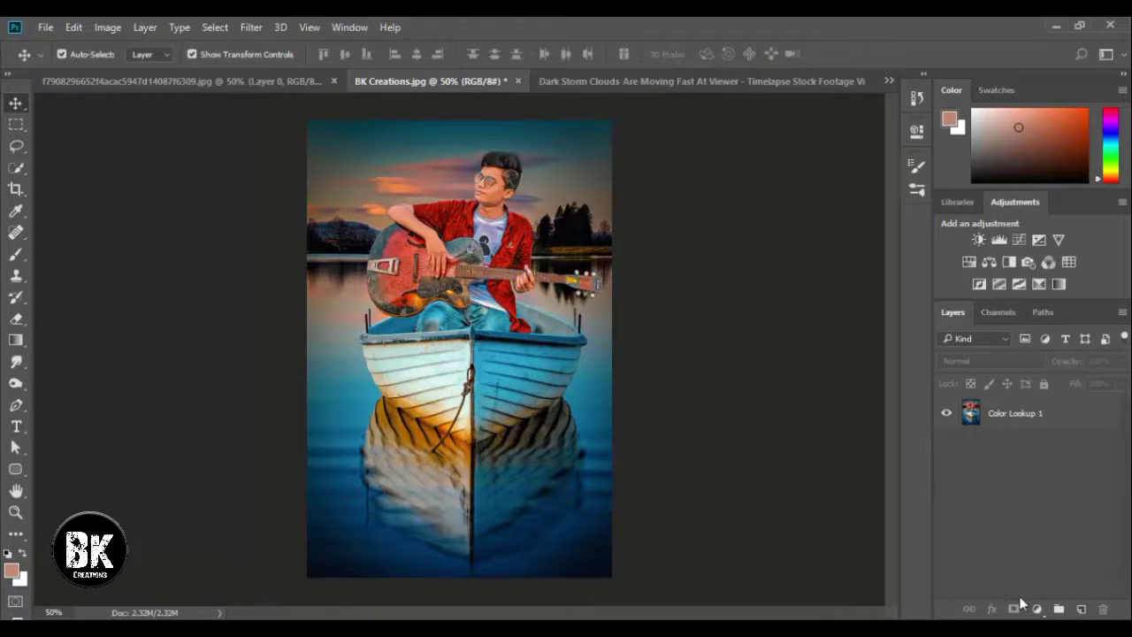
Add a Color Balance adjustment layer with Midtones Cyan-Red at -24 and Magenta-Green at +18
left_click(1036, 610)
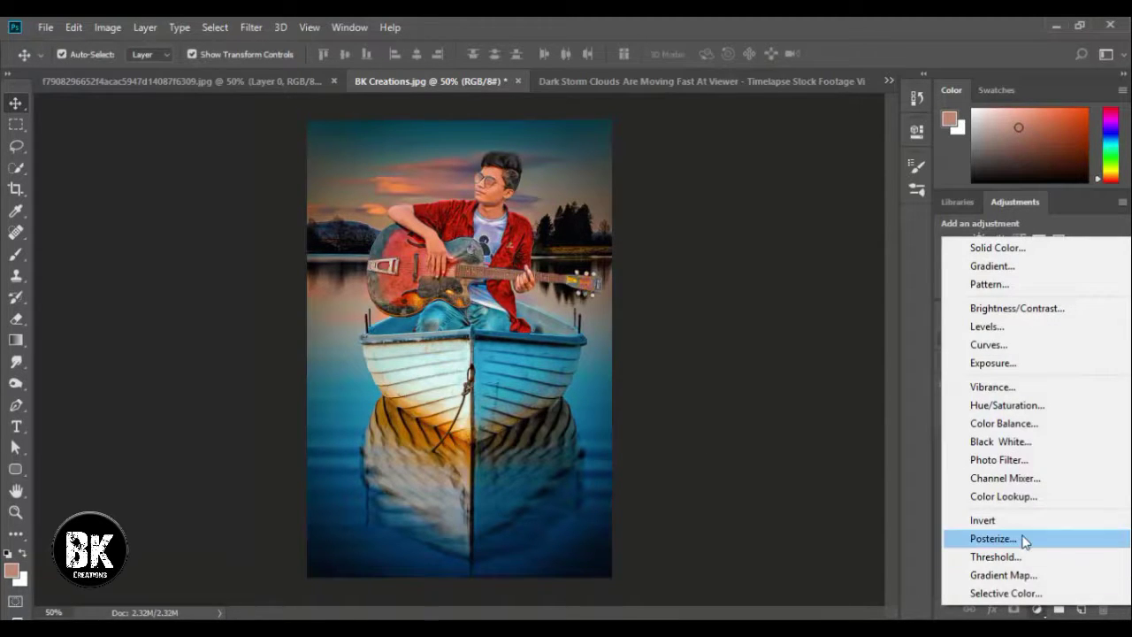
left_click(1022, 424)
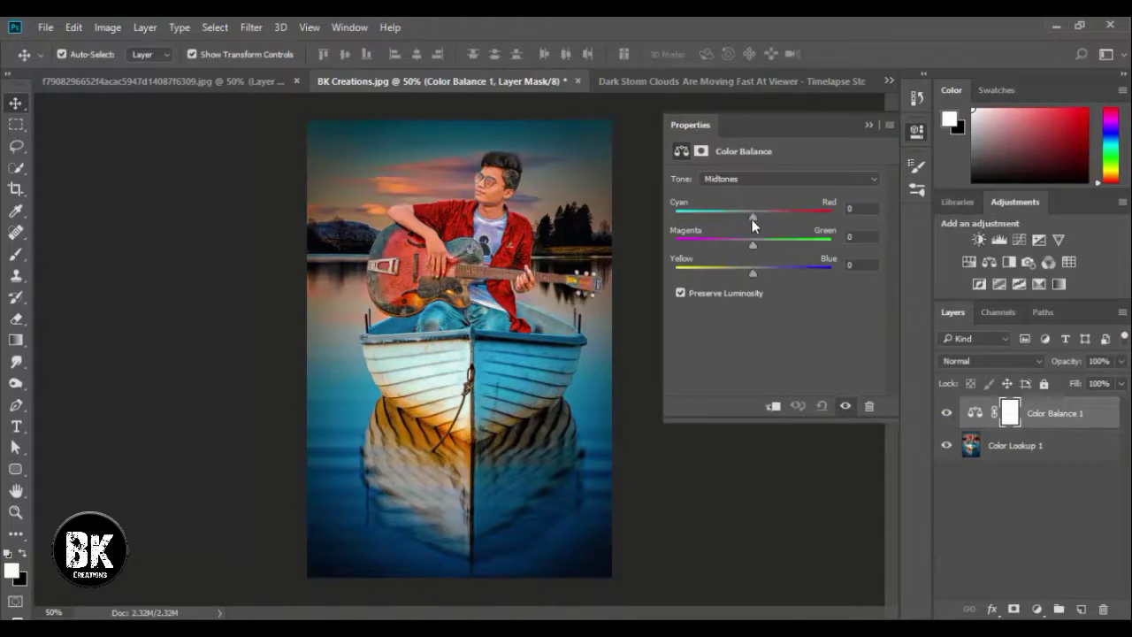
left_click_drag(751, 218, 767, 249)
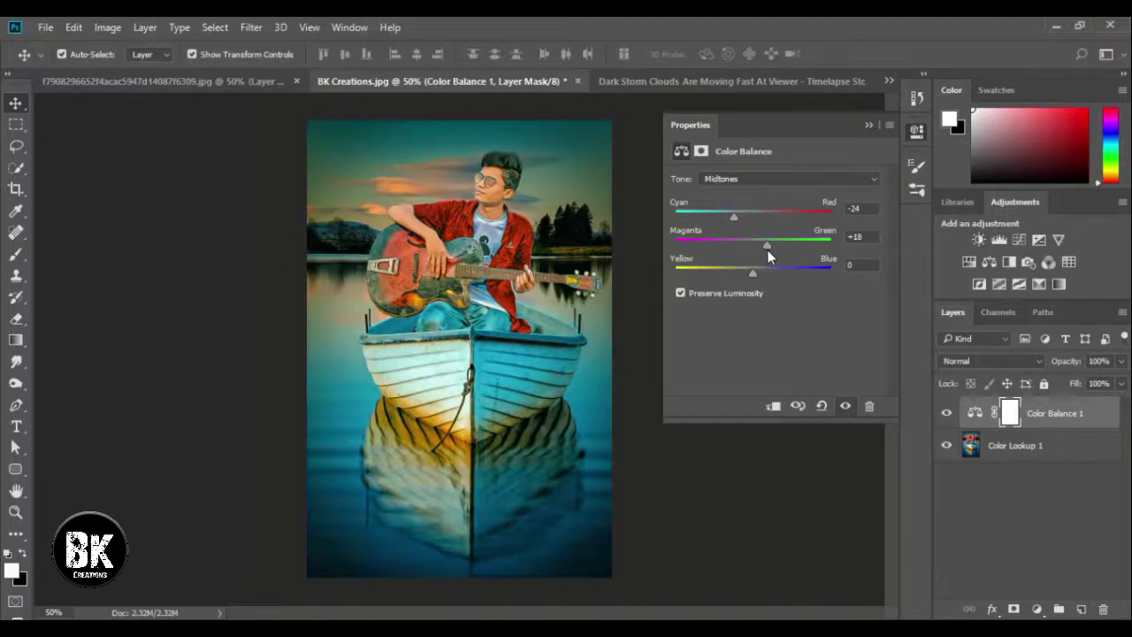
left_click(868, 127)
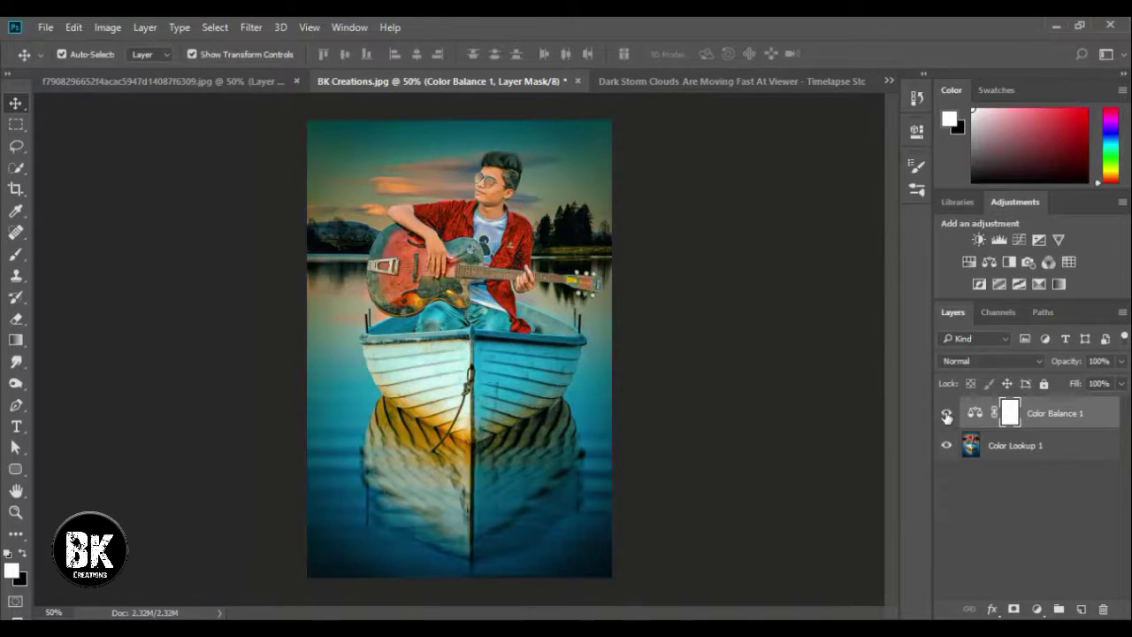
Merge the Color Balance 1 layer with the Color Lookup 1 layer, check the final image and deselect the layer
right_click(998, 447)
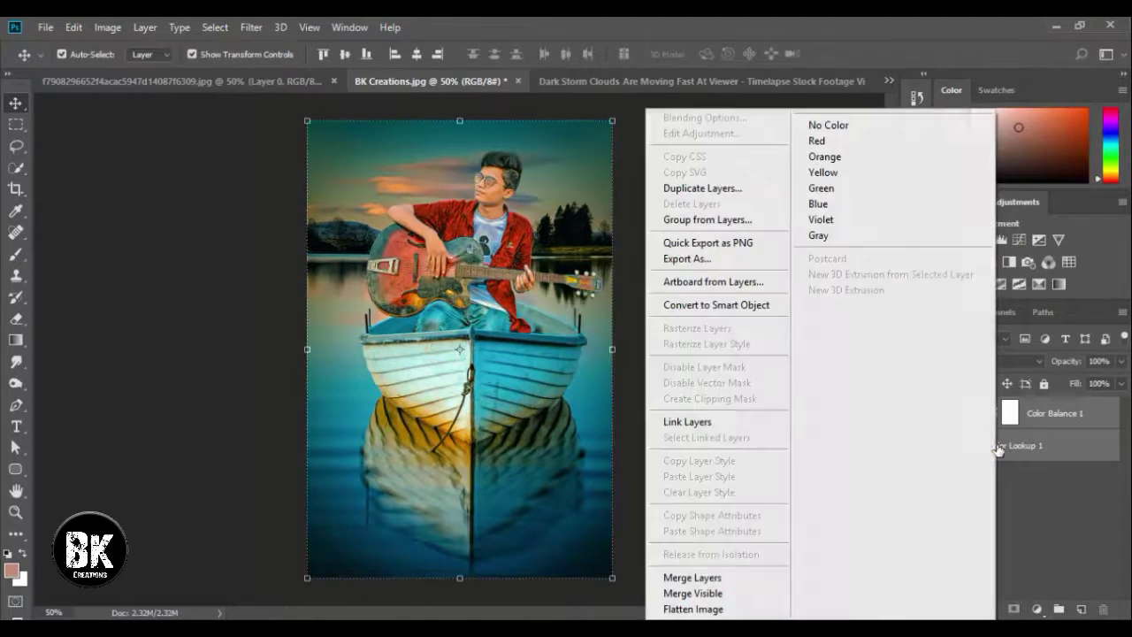
left_click(708, 577)
key("ctrl+minus")
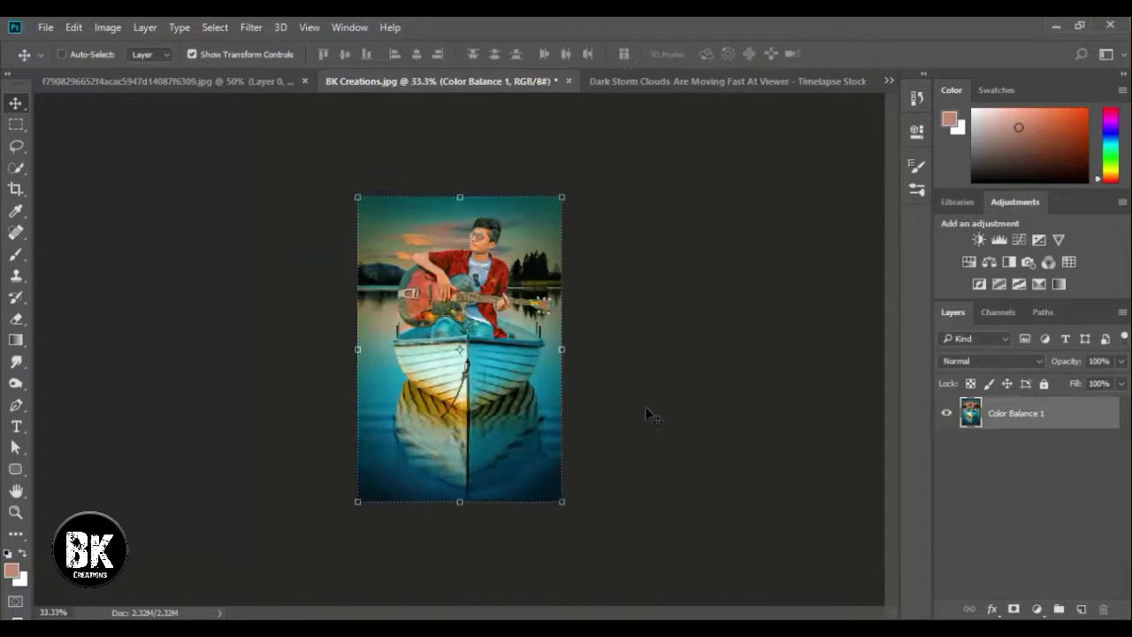
key("ctrl+plus")
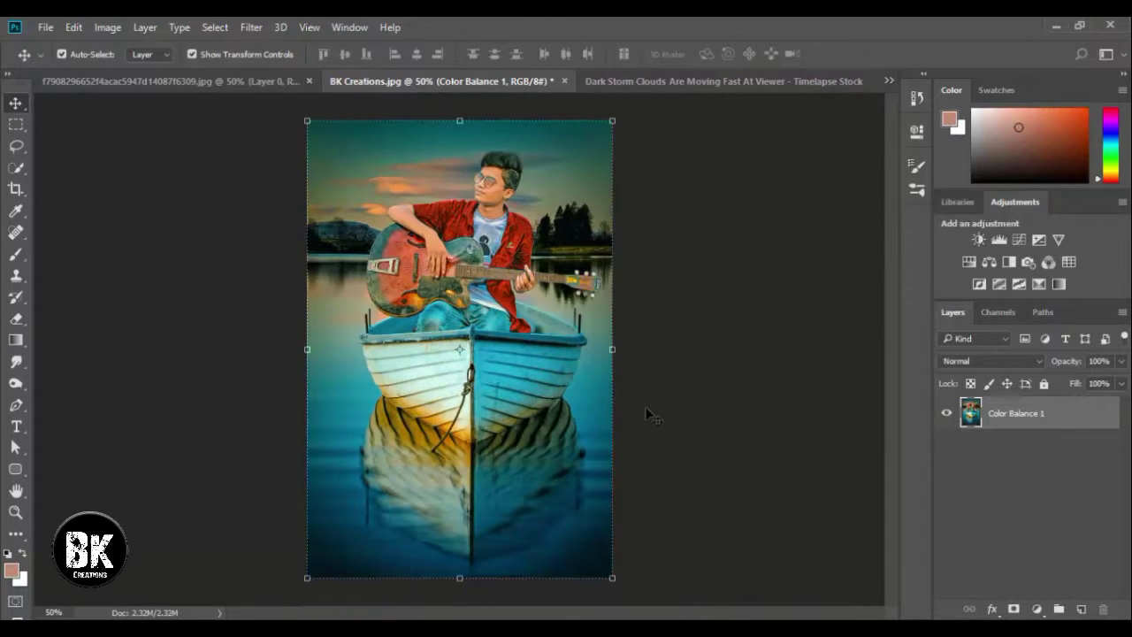
left_click(650, 416)
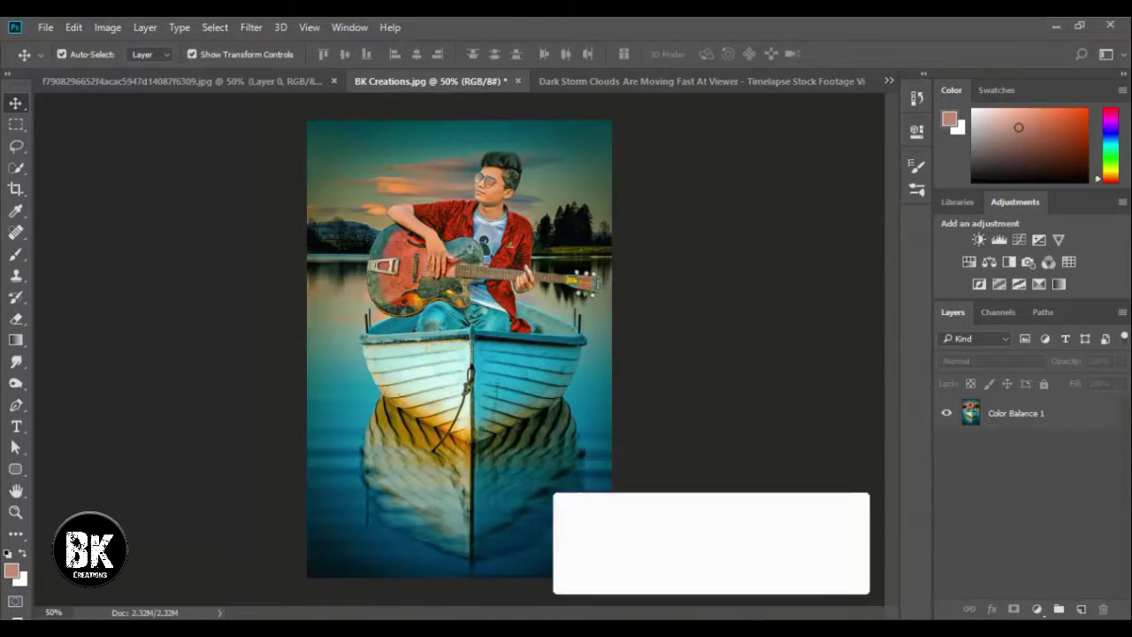